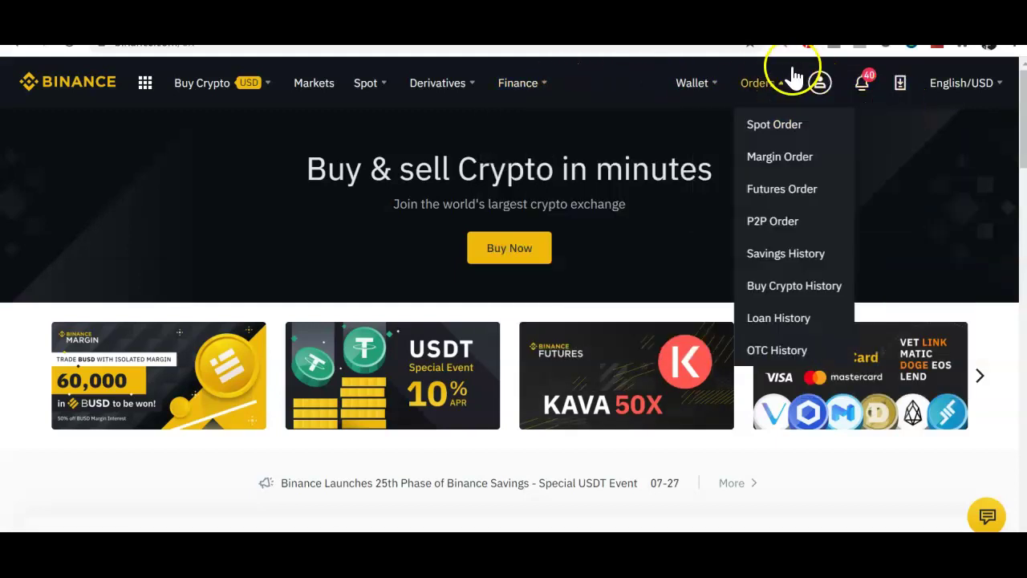
# Show the Binance account menu with Security, Identification, API Management and Log out
pyautogui.moveTo(819, 85)
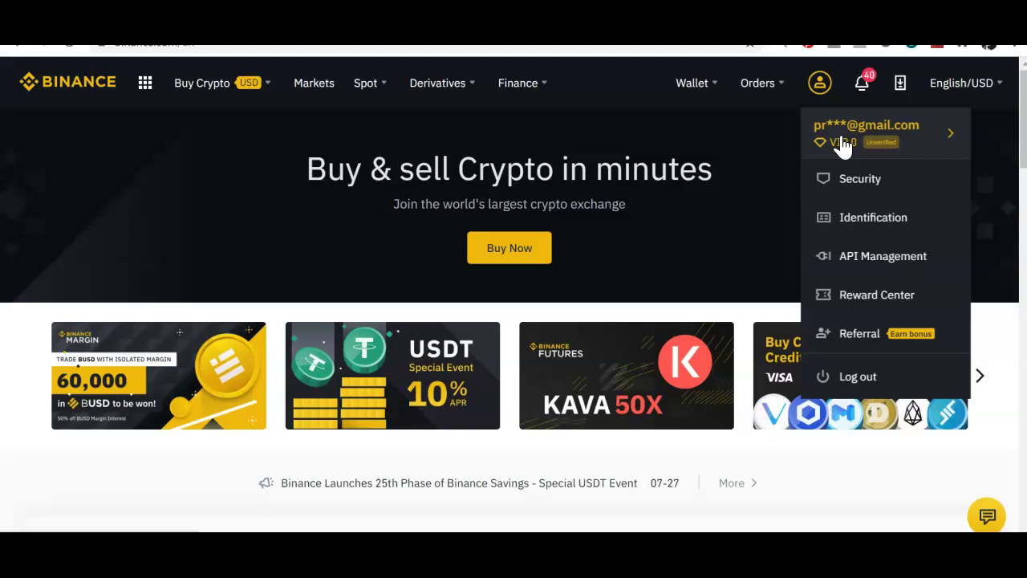
pyautogui.click(880, 178)
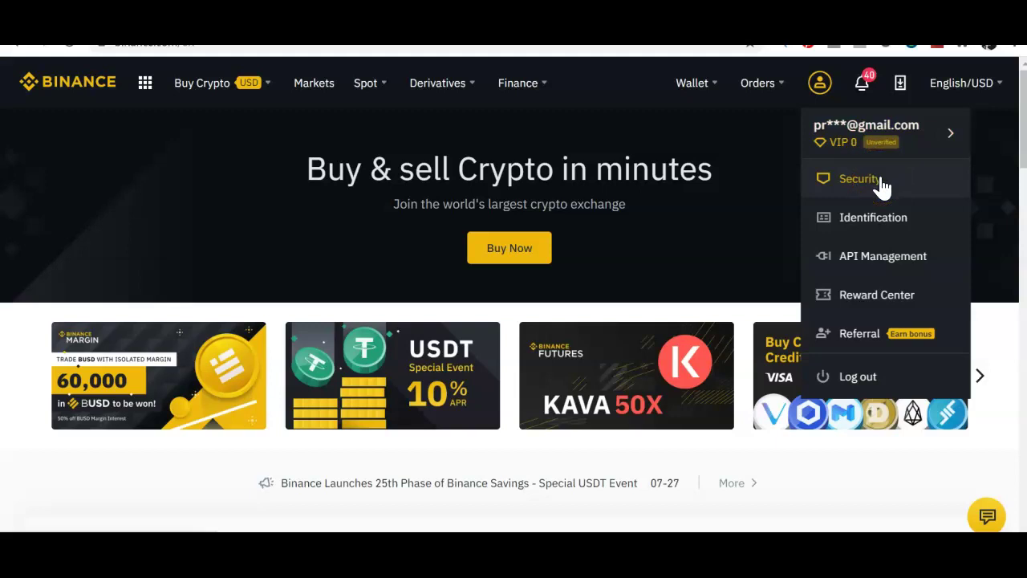
# Open the Security page and review its 2FA, Google Authentication and address management settings
pyautogui.click(880, 179)
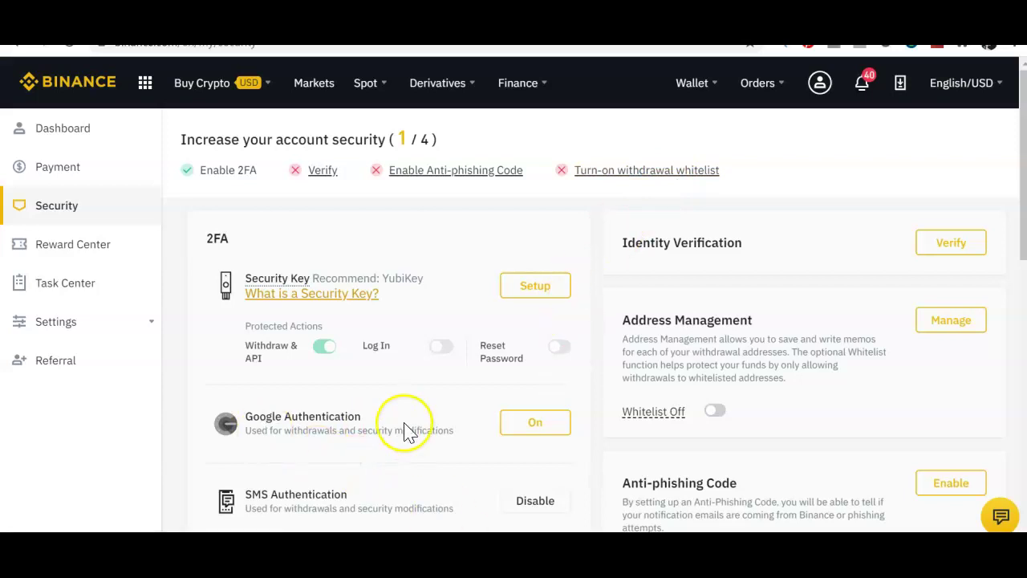
pyautogui.scroll(-1, 585, 504)
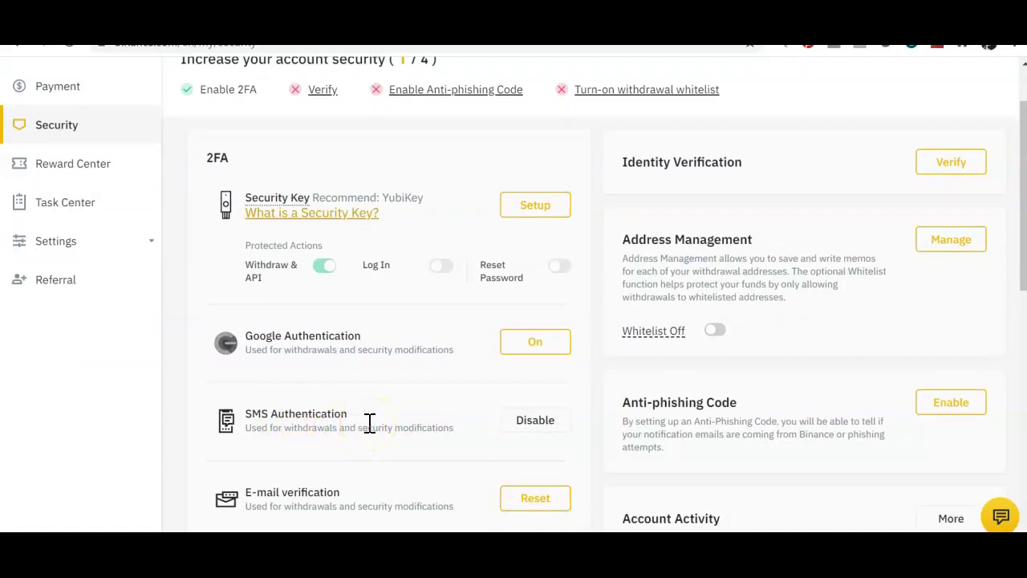
pyautogui.scroll(-2, 385, 433)
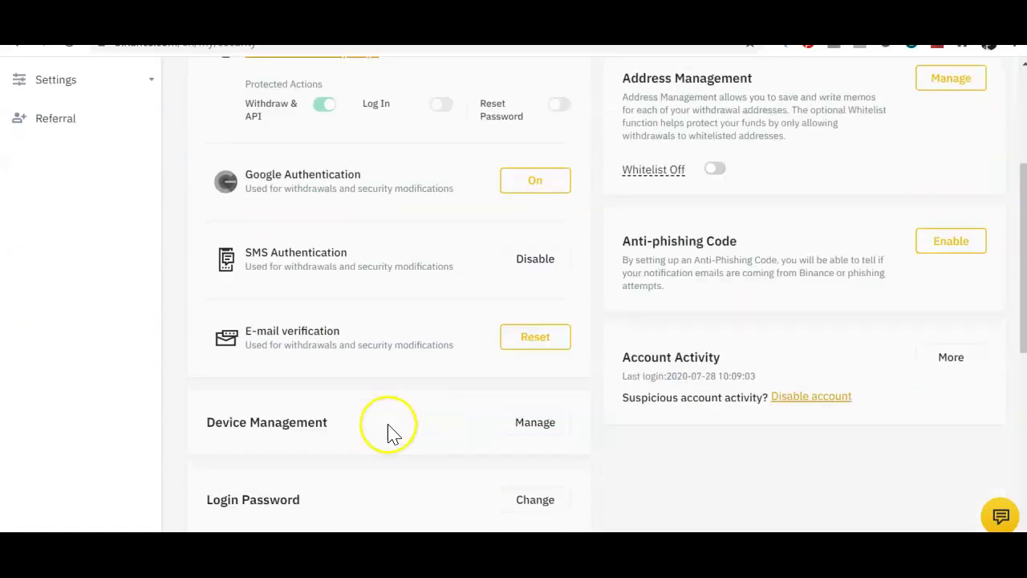
pyautogui.scroll(-1, 413, 438)
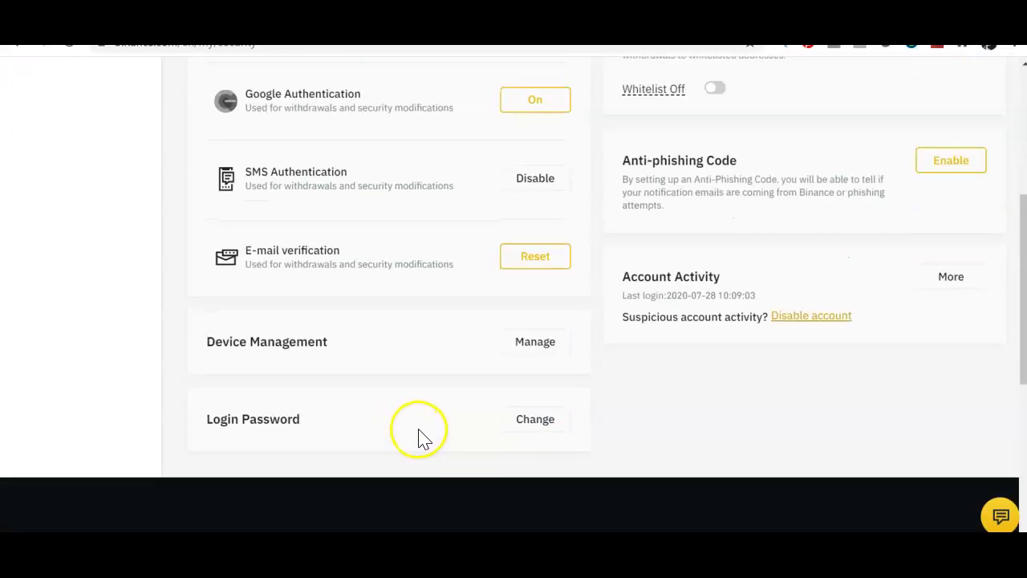
pyautogui.scroll(3, 461, 426)
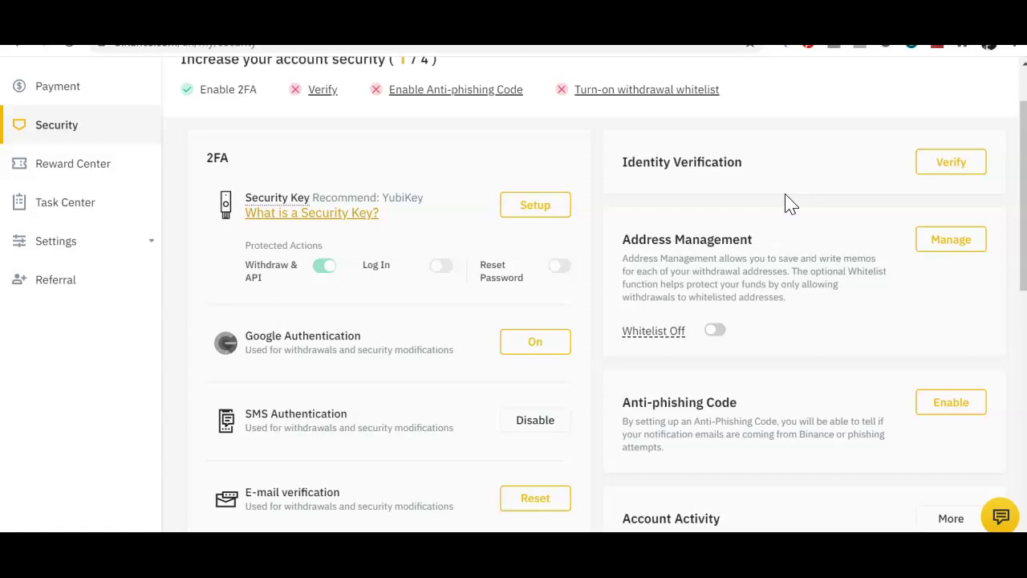
pyautogui.scroll(1, 791, 205)
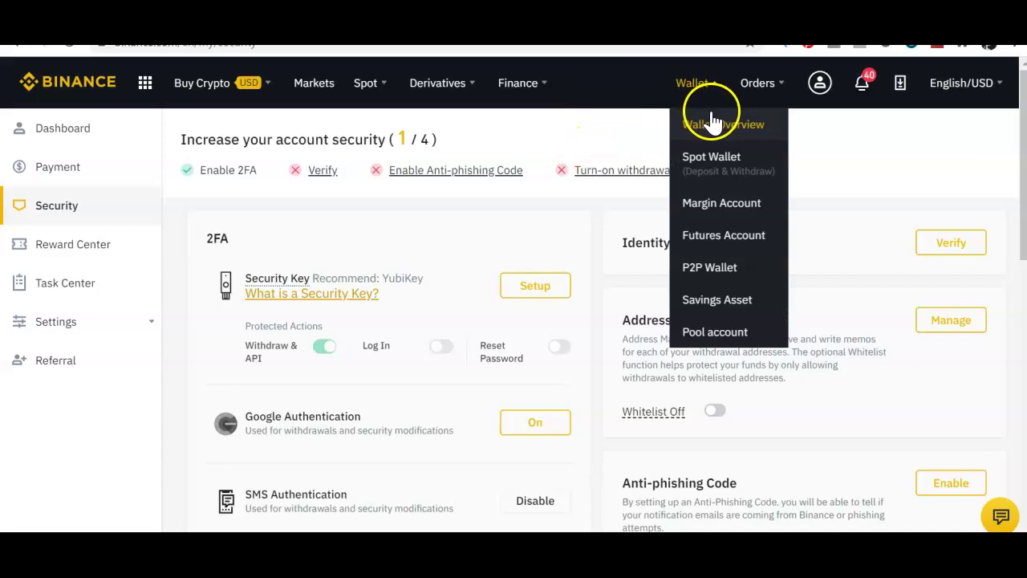
pyautogui.moveTo(908, 109)
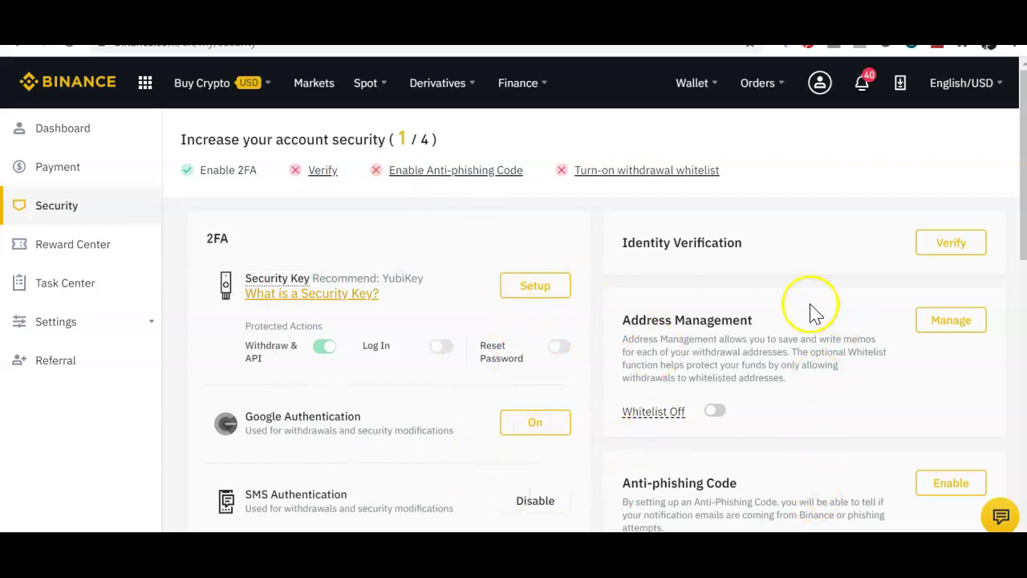
pyautogui.moveTo(935, 96)
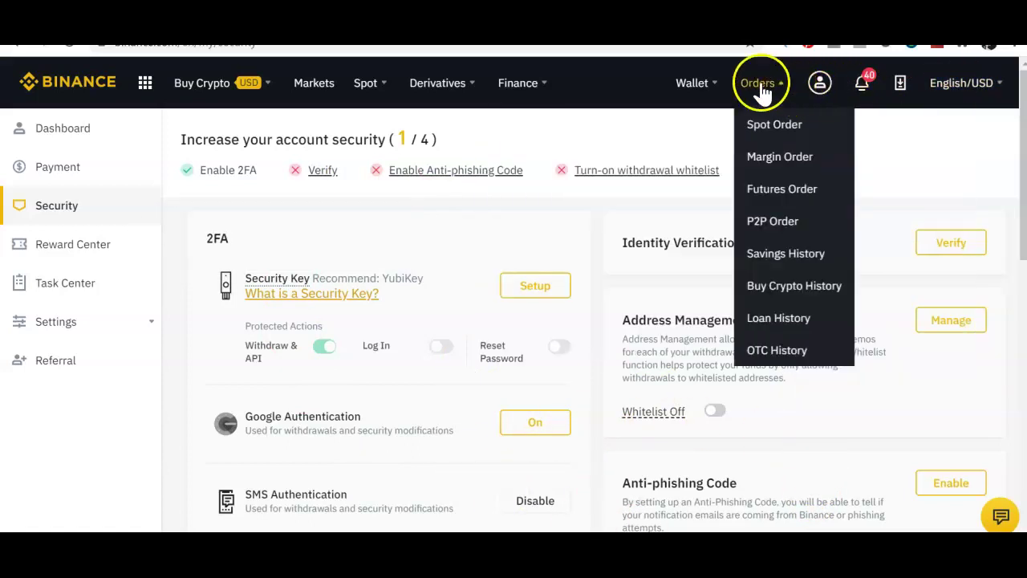
pyautogui.moveTo(730, 90)
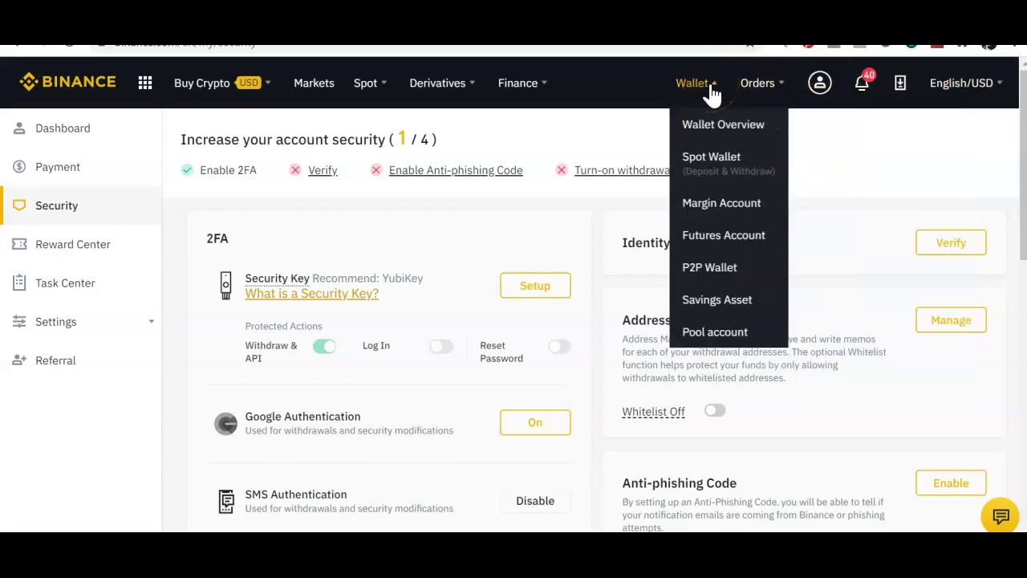
pyautogui.click(717, 131)
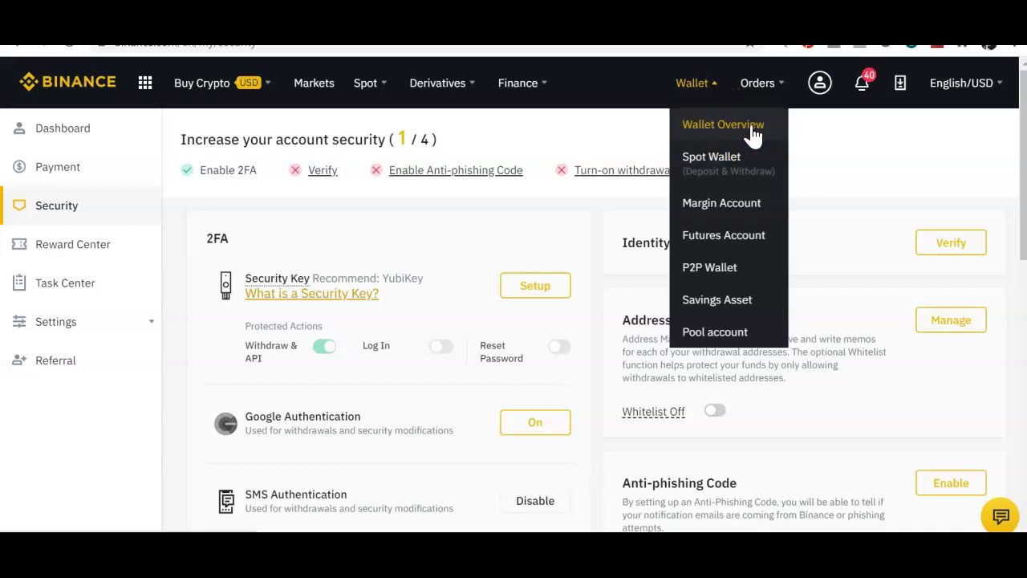
pyautogui.click(752, 135)
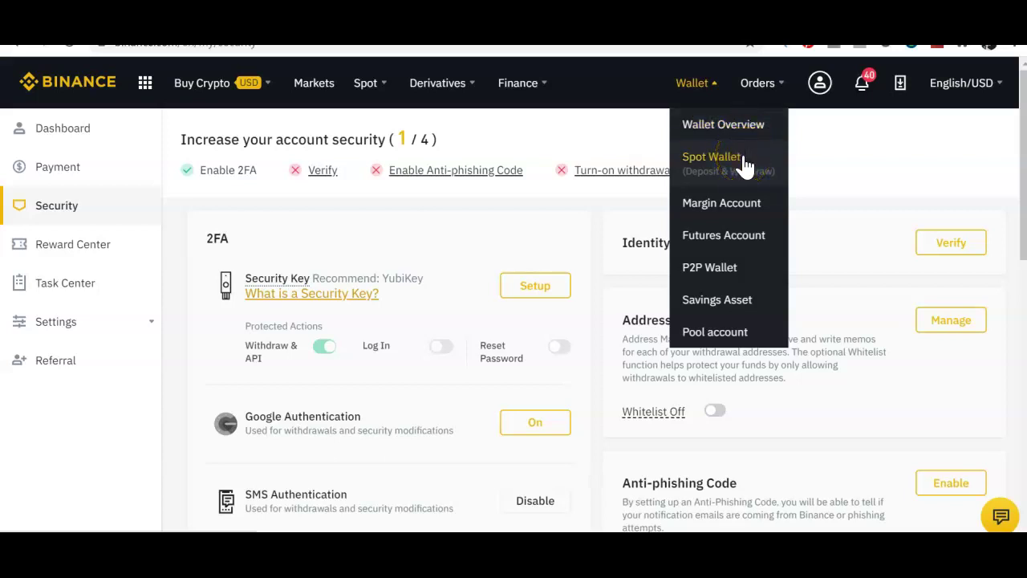
pyautogui.click(748, 168)
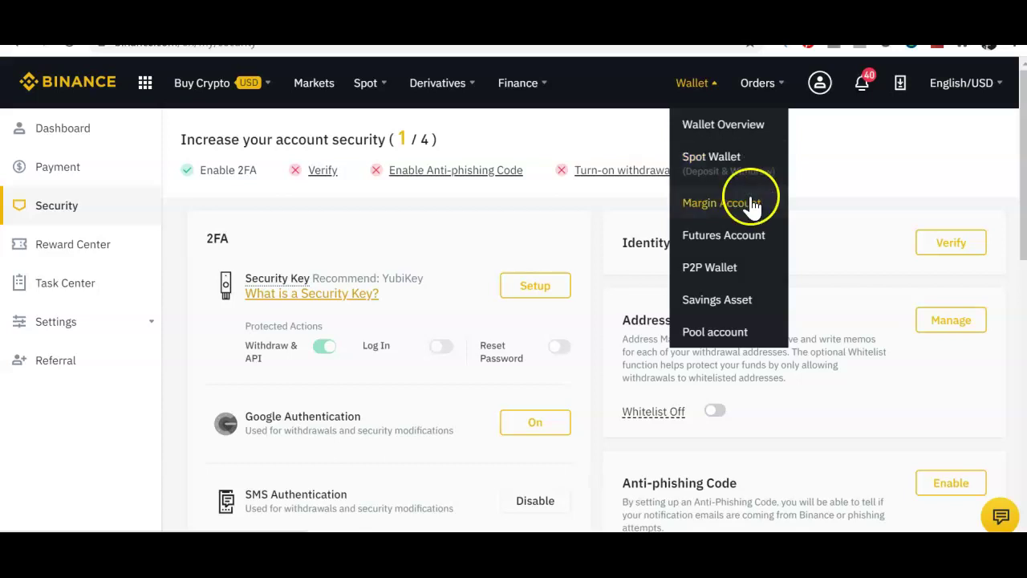
pyautogui.click(751, 235)
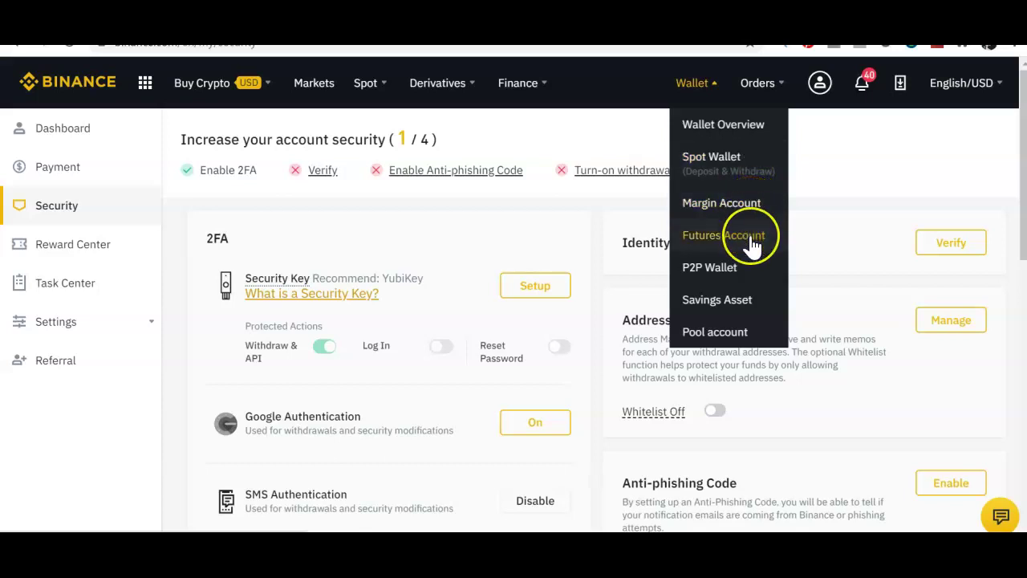
pyautogui.click(732, 268)
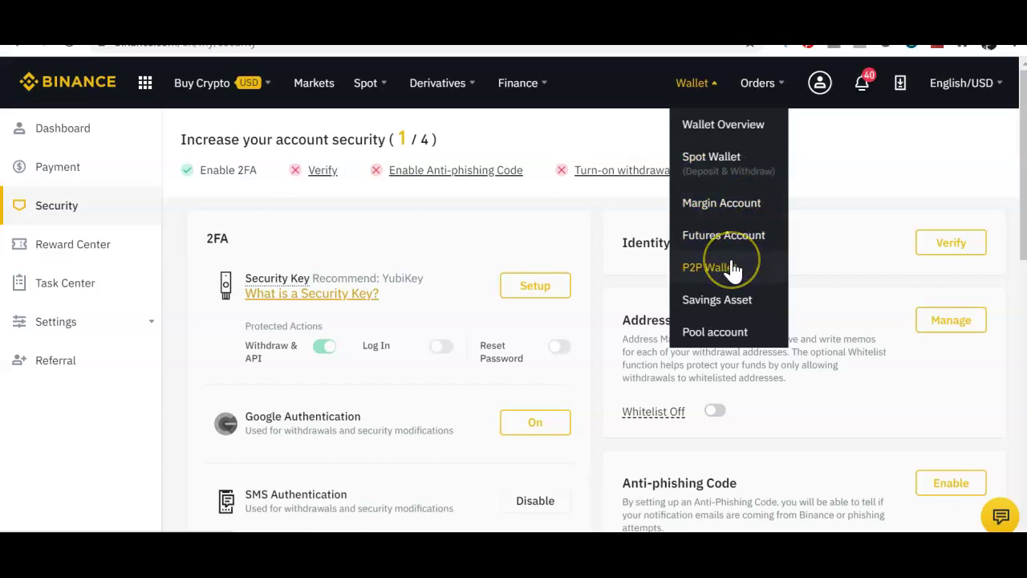
pyautogui.click(726, 286)
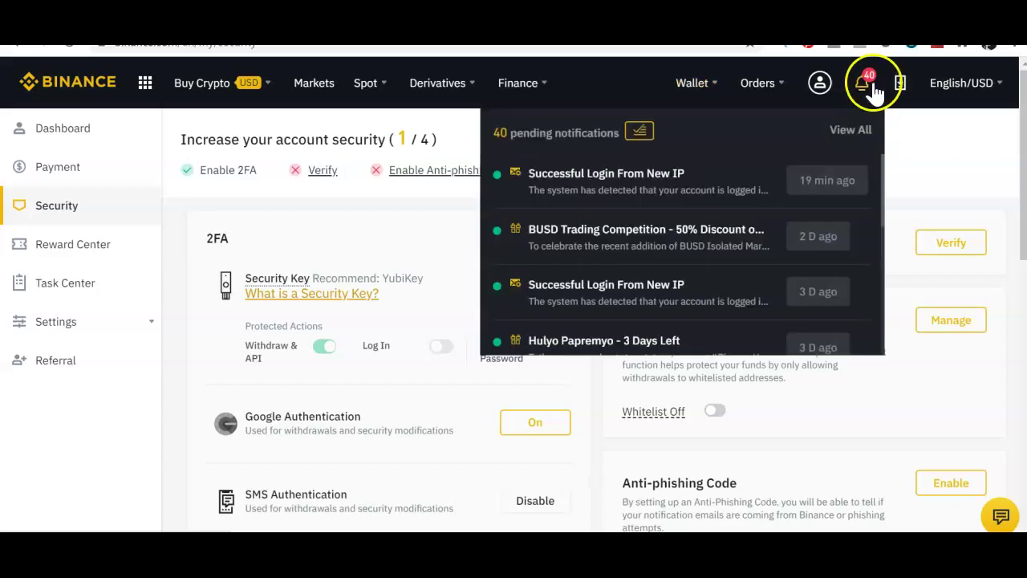
pyautogui.click(470, 307)
pyautogui.click(883, 88)
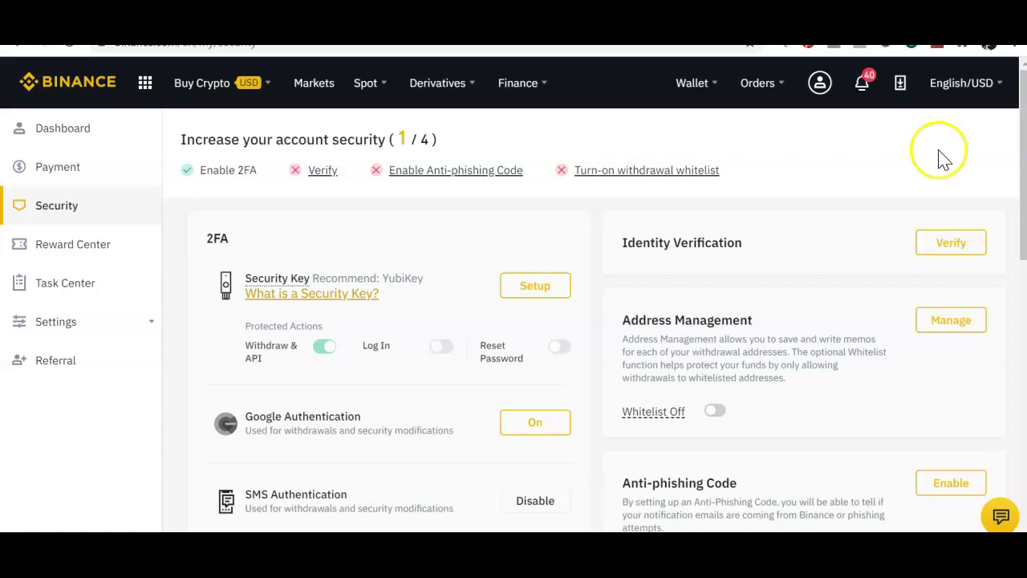
pyautogui.moveTo(706, 103)
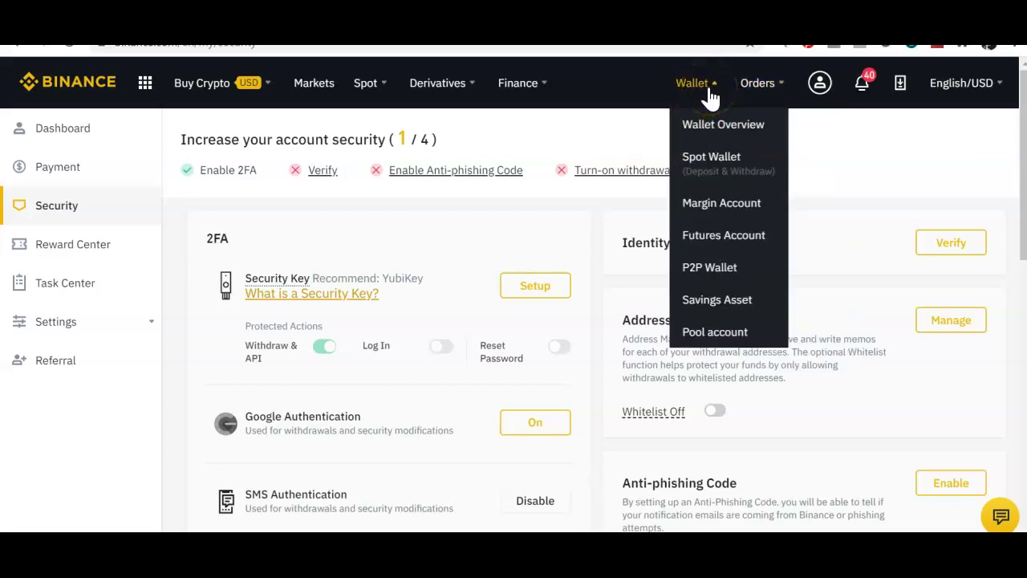
# Open the Spot Wallet and review the 0.01285276 BTC (≈ $142.53) balance and coin holdings
pyautogui.click(719, 154)
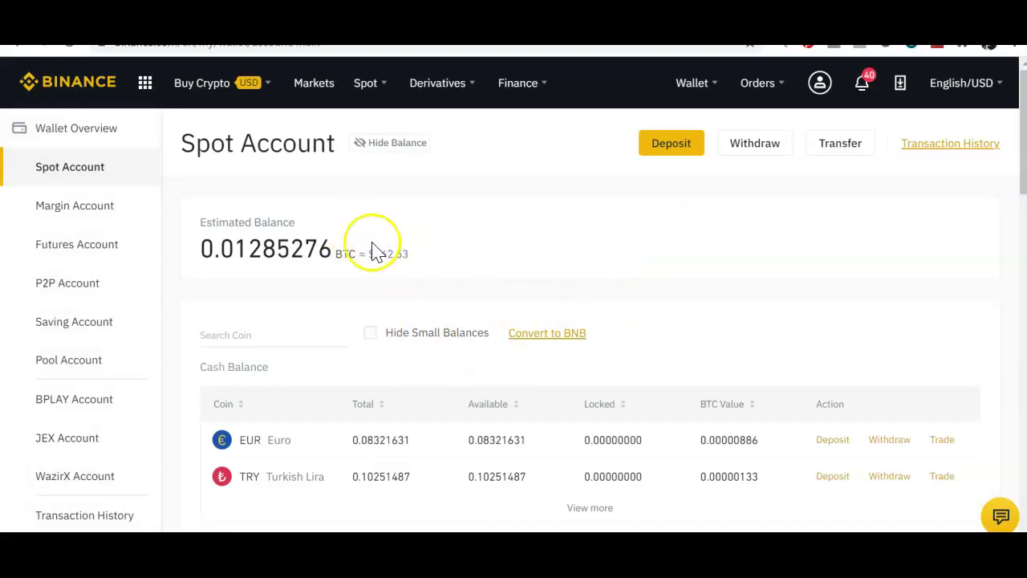
pyautogui.scroll(-3, 353, 186)
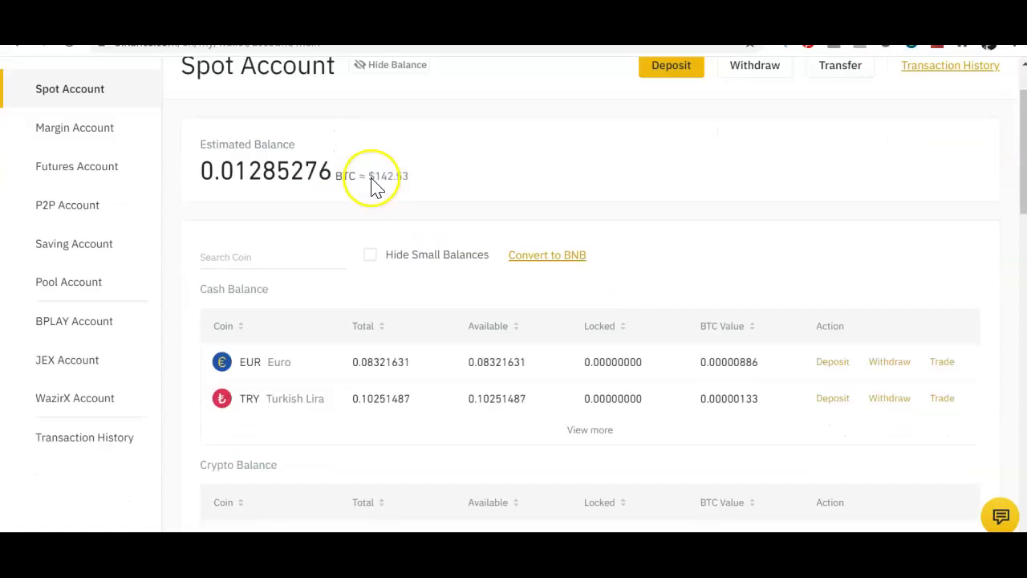
pyautogui.scroll(-2, 461, 309)
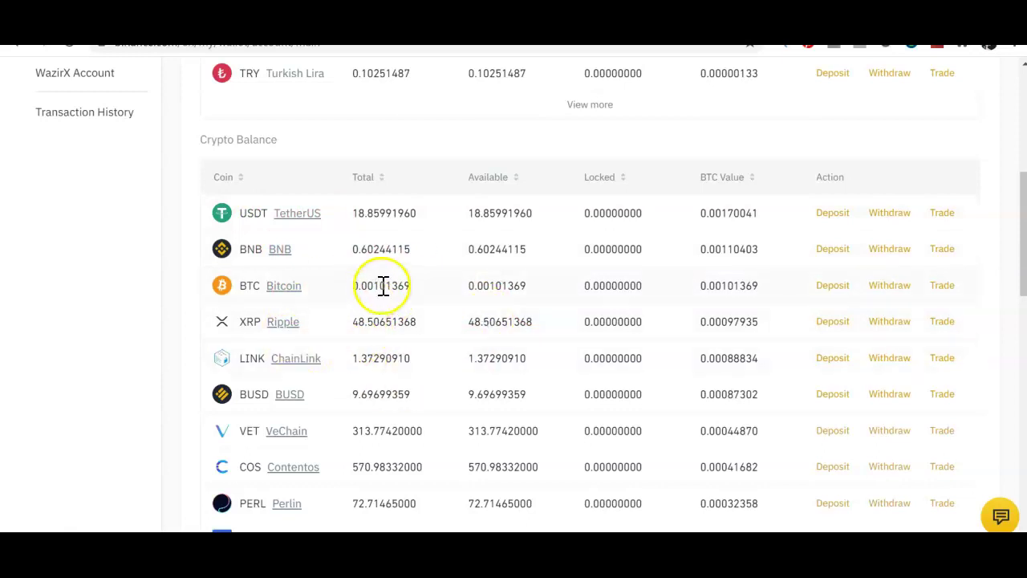
pyautogui.scroll(-3, 383, 289)
pyautogui.scroll(-3, 383, 289)
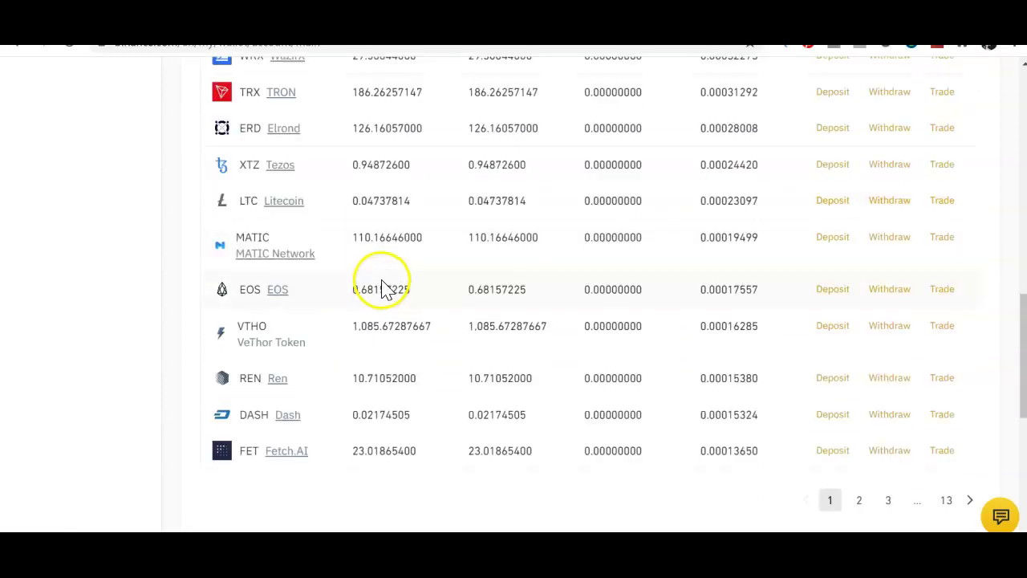
pyautogui.scroll(1, 384, 280)
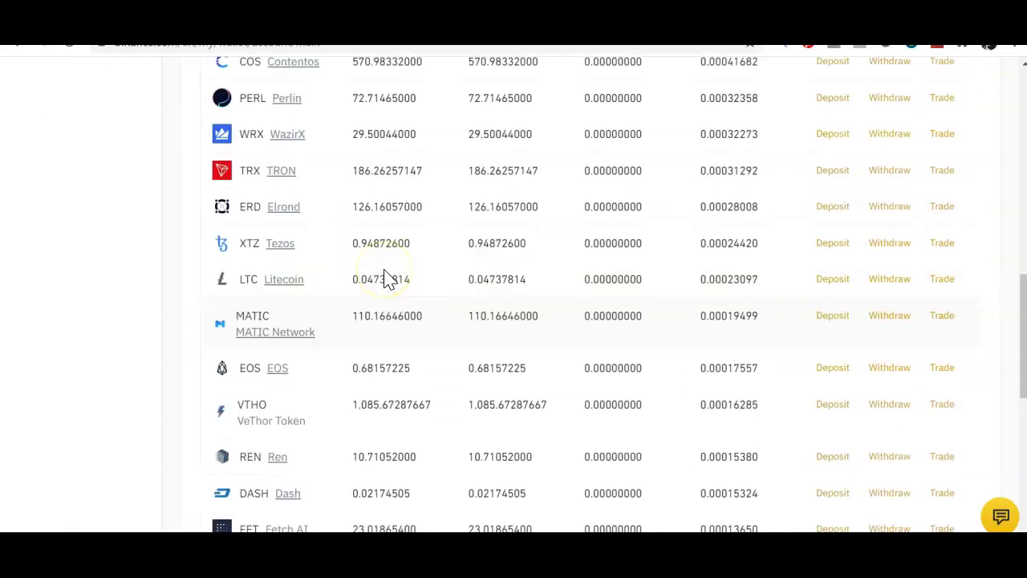
pyautogui.scroll(10, 390, 270)
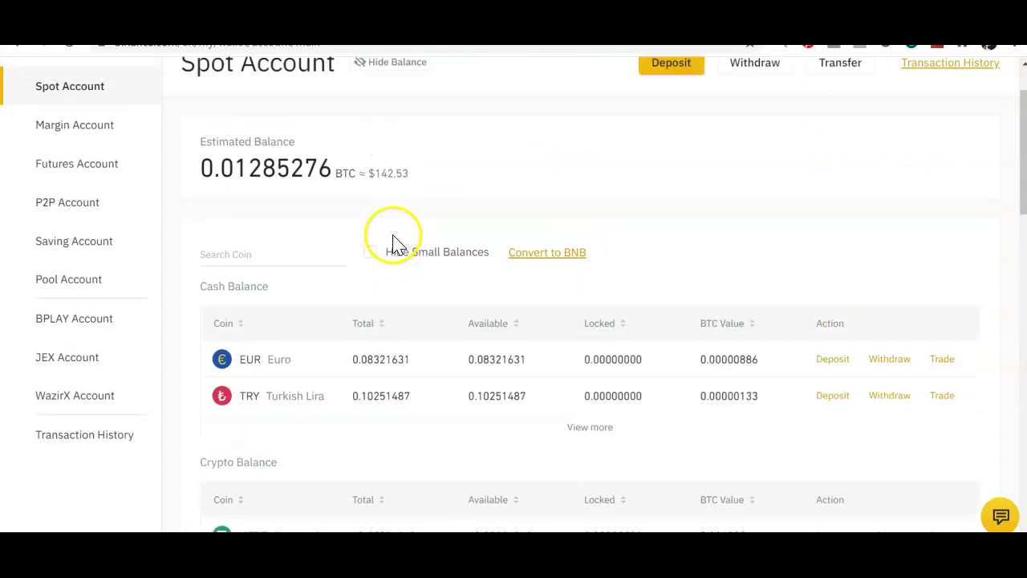
pyautogui.scroll(-1, 401, 238)
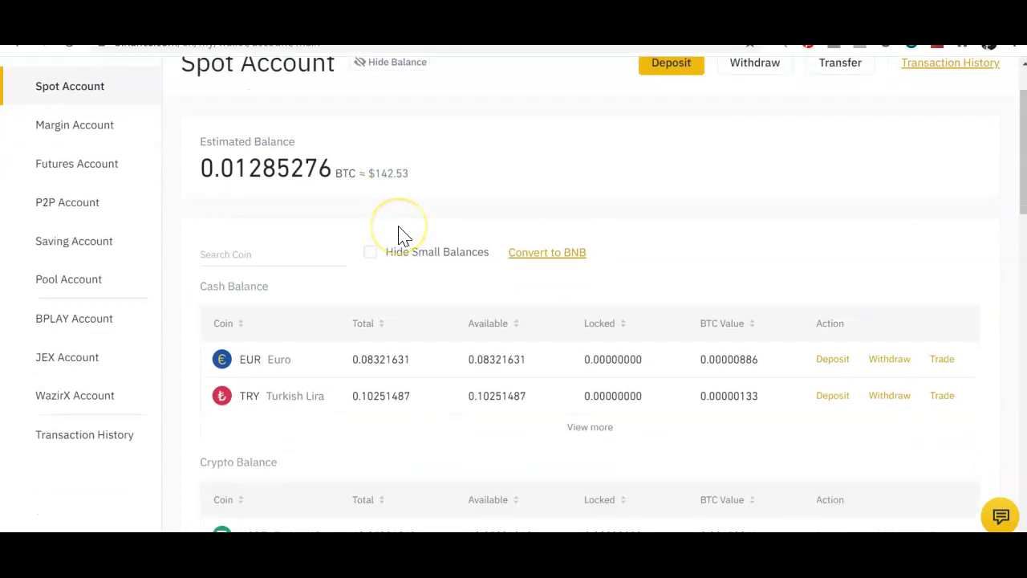
pyautogui.scroll(1, 403, 236)
# Hide all wallet balances and bring up the BTC crypto Deposit page
pyautogui.click(394, 142)
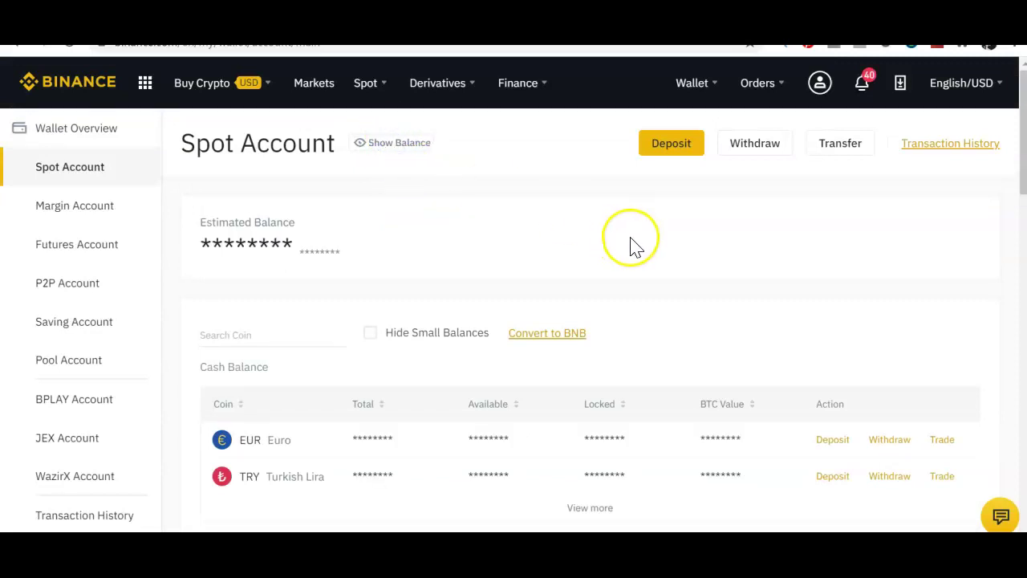
pyautogui.scroll(-1, 632, 242)
pyautogui.scroll(1, 632, 241)
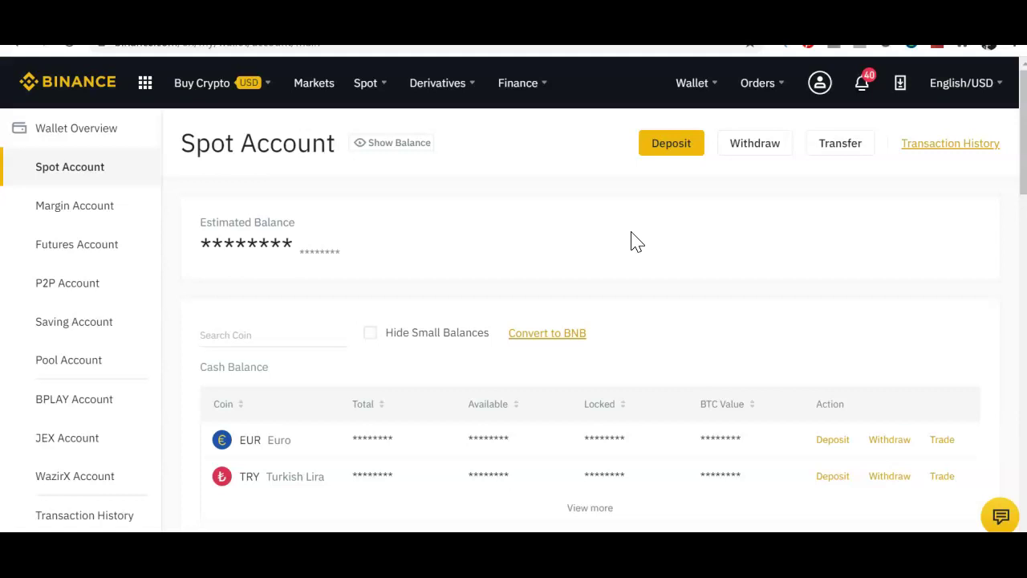
pyautogui.click(666, 151)
pyautogui.click(650, 158)
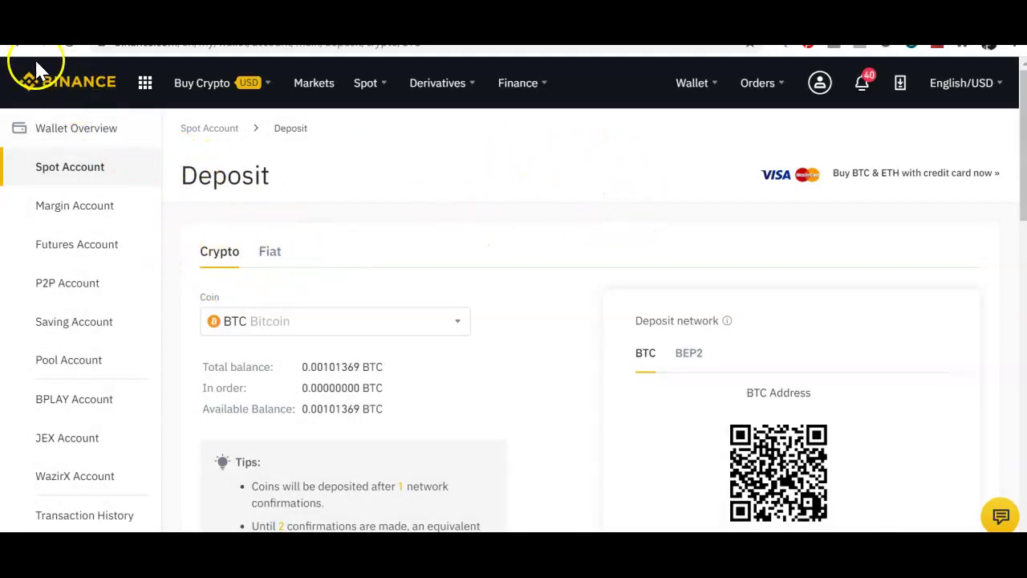
pyautogui.click(18, 44)
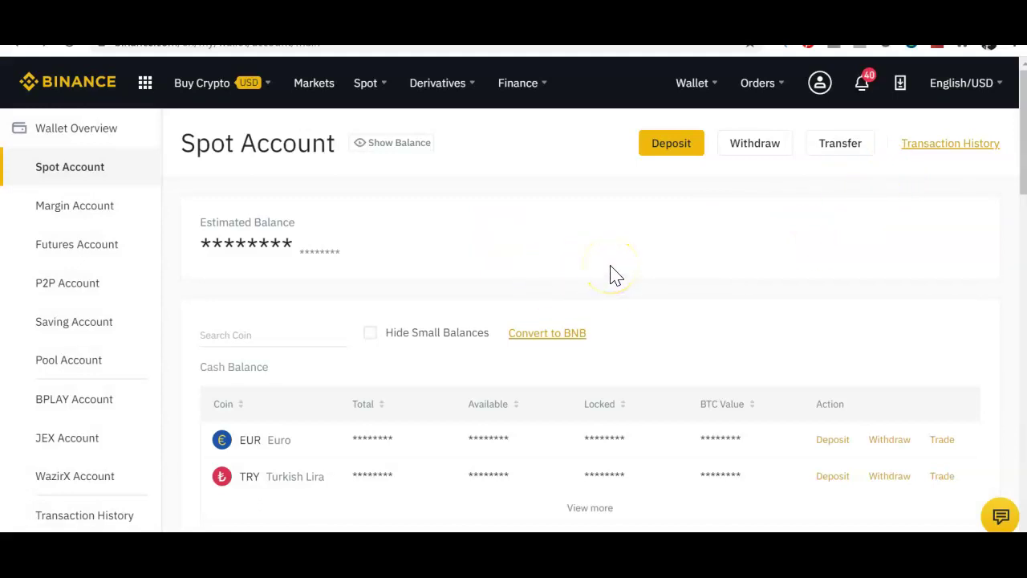
pyautogui.scroll(-3, 611, 269)
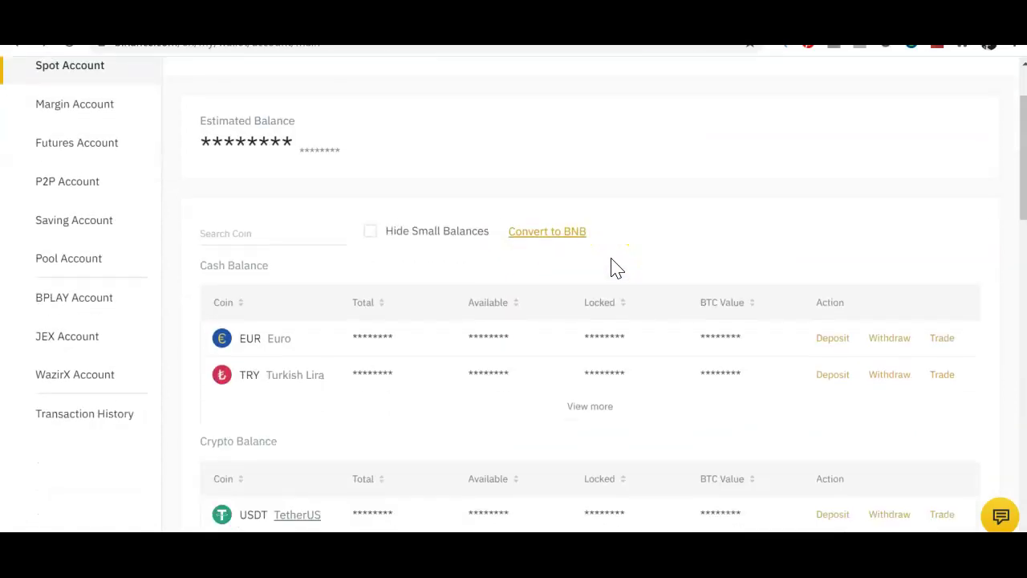
pyautogui.scroll(-1, 612, 268)
pyautogui.scroll(-1, 612, 267)
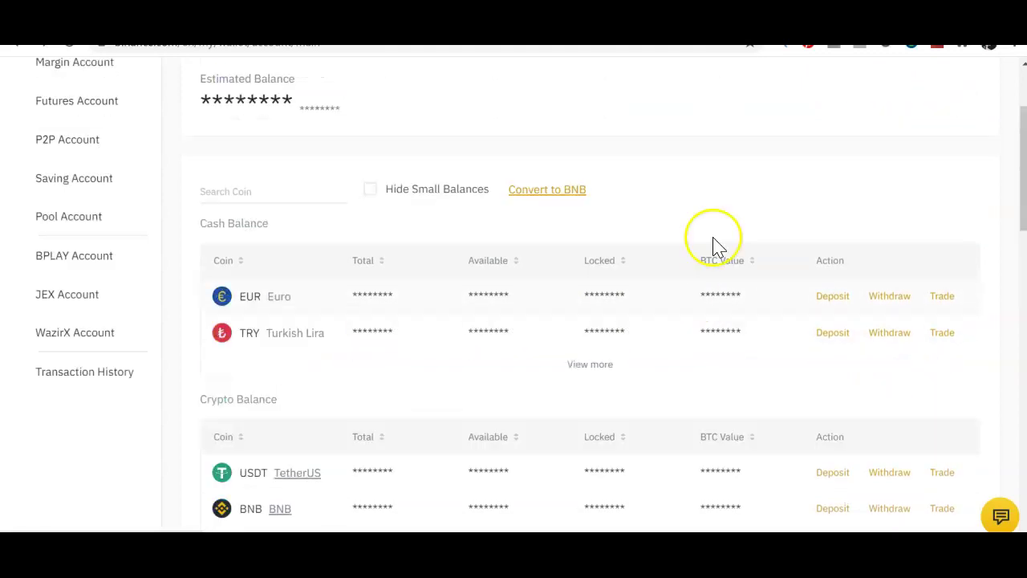
pyautogui.scroll(5, 711, 229)
pyautogui.click(674, 156)
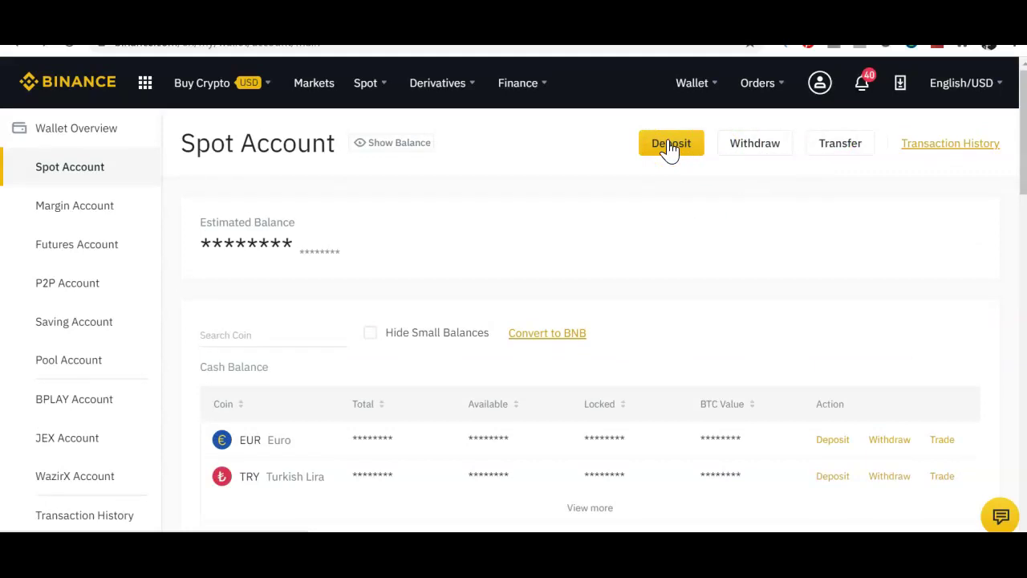
pyautogui.scroll(-5, 678, 149)
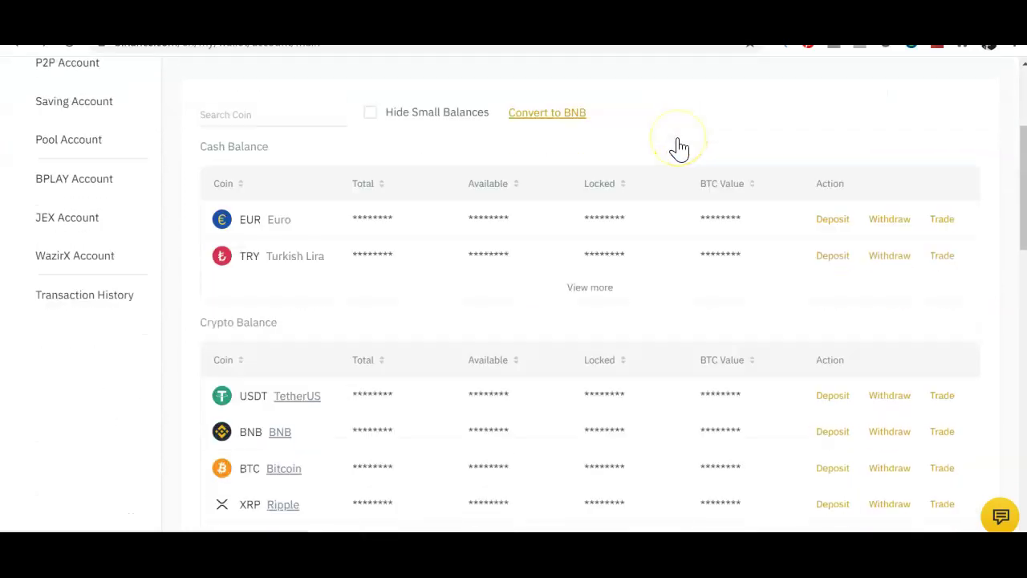
pyautogui.scroll(-1, 679, 149)
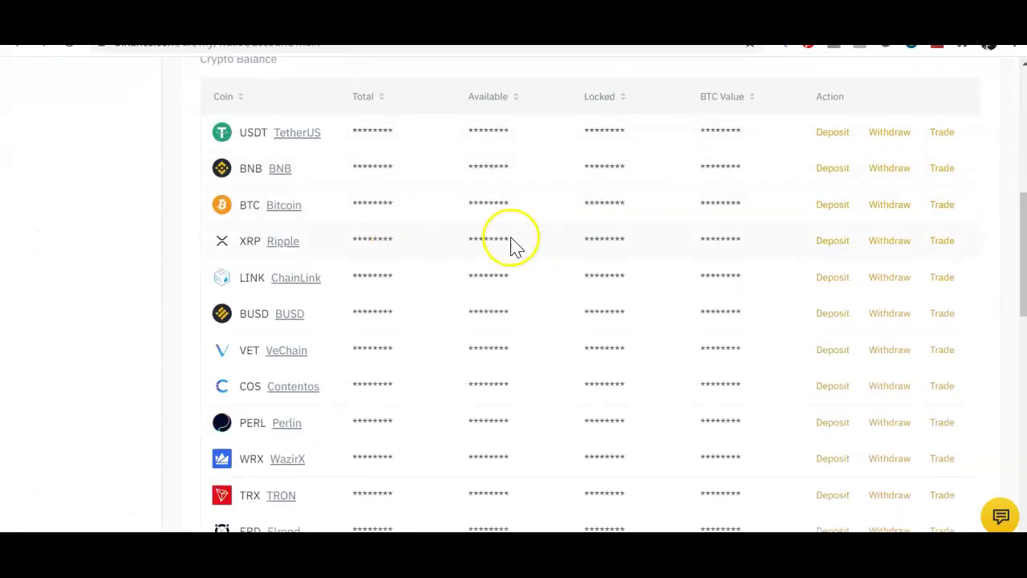
# Open the XRP deposit page, accept the tag warning, and view the address and tag QR codes
pyautogui.click(831, 243)
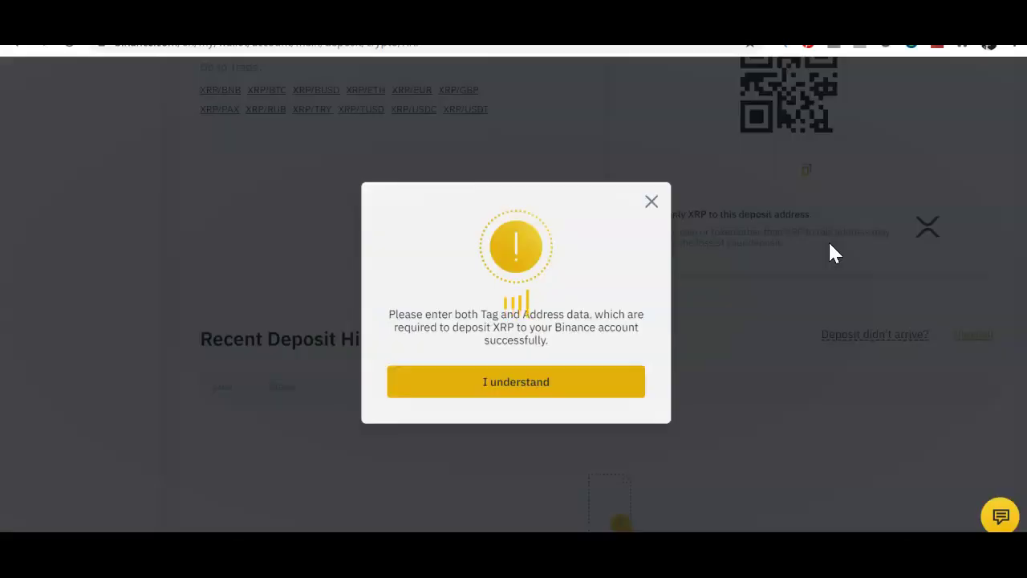
pyautogui.click(545, 385)
pyautogui.click(633, 375)
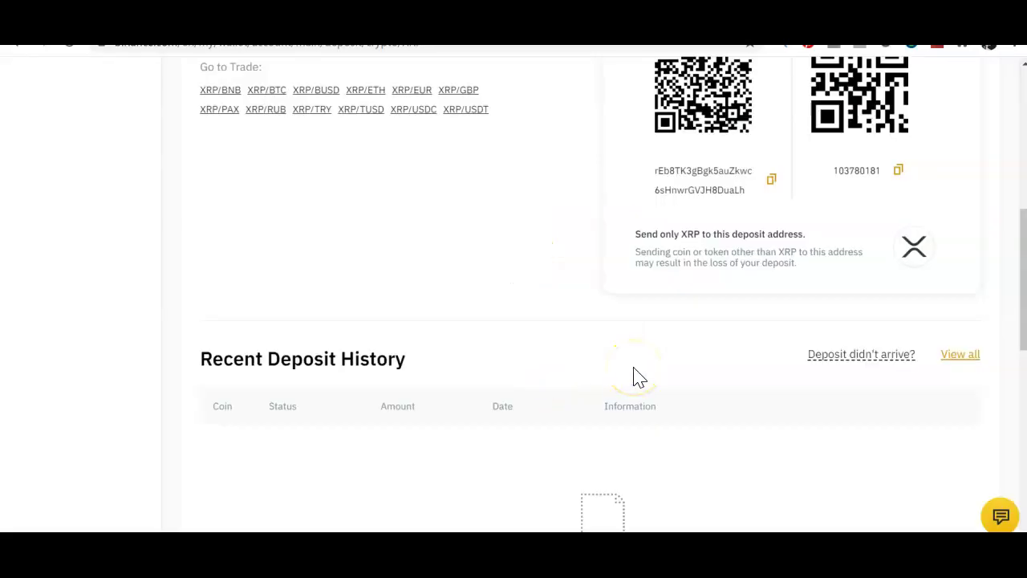
pyautogui.scroll(5, 642, 366)
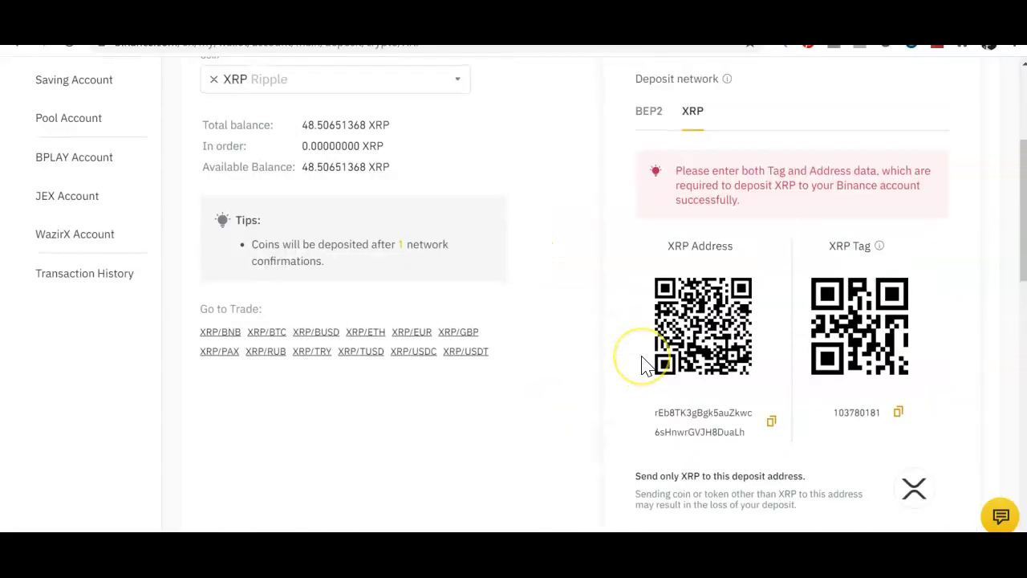
pyautogui.scroll(-2, 642, 365)
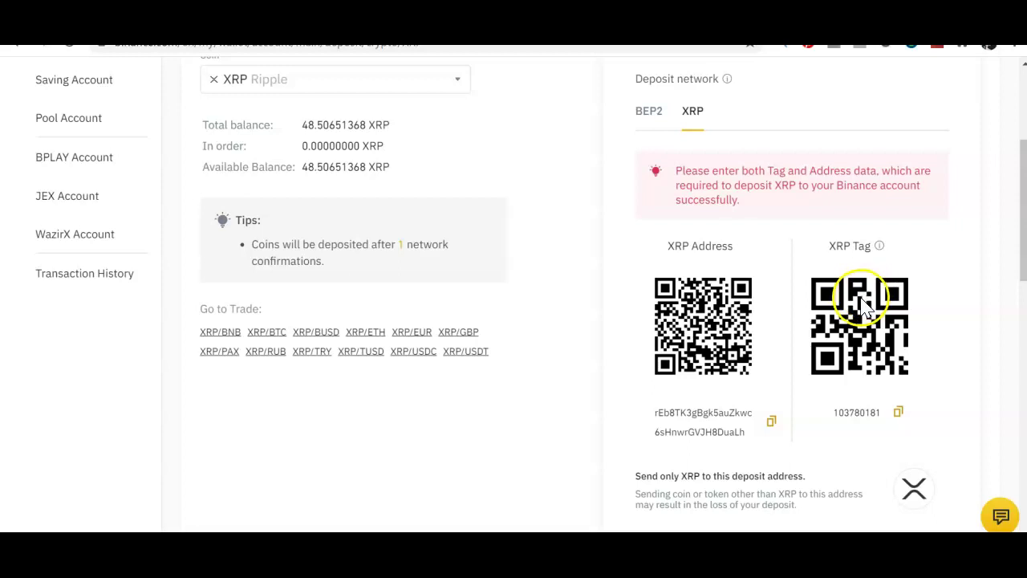
pyautogui.scroll(1, 861, 303)
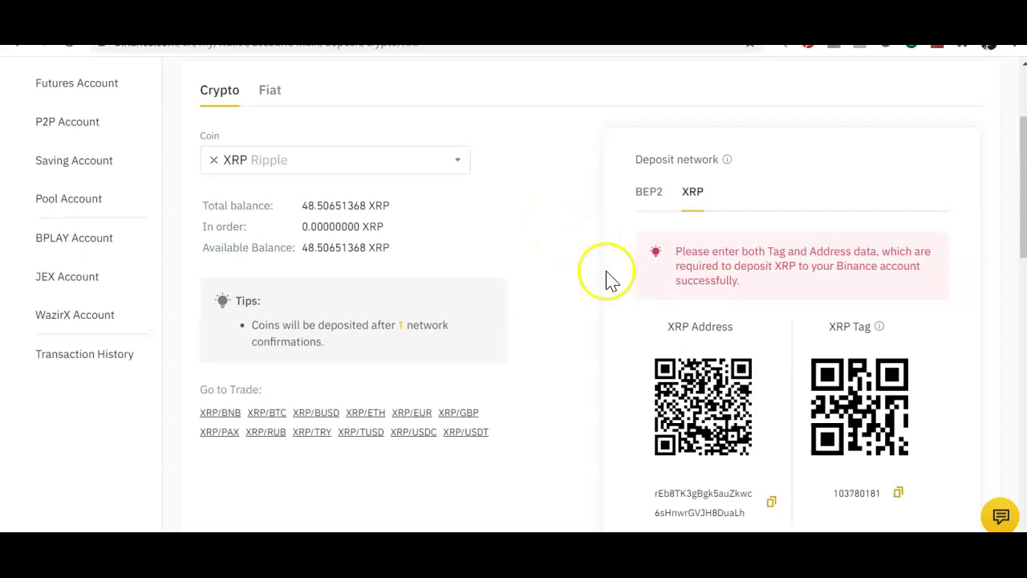
pyautogui.hotkey('ctrl', 'Tab')
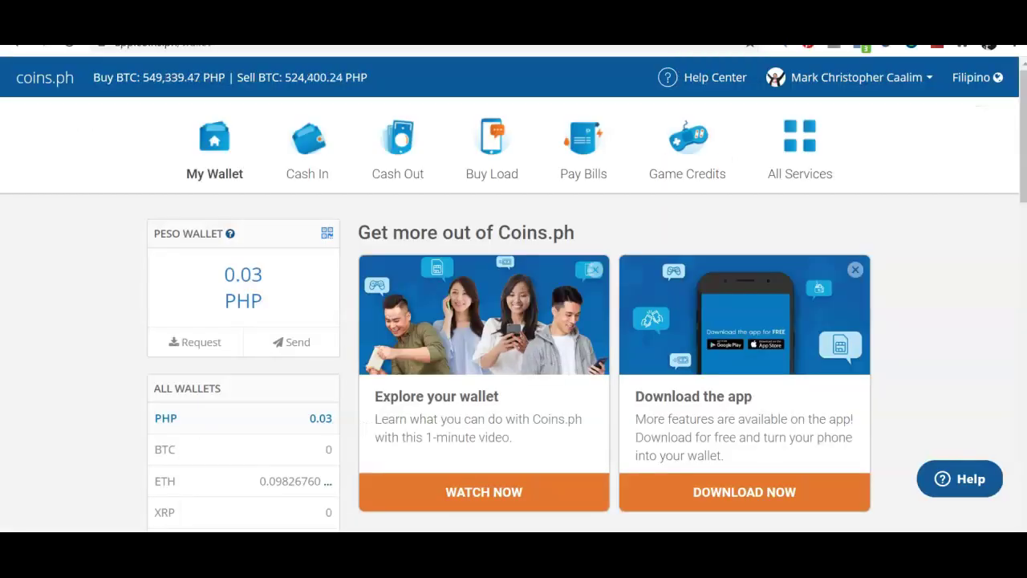
pyautogui.scroll(-1, 475, 350)
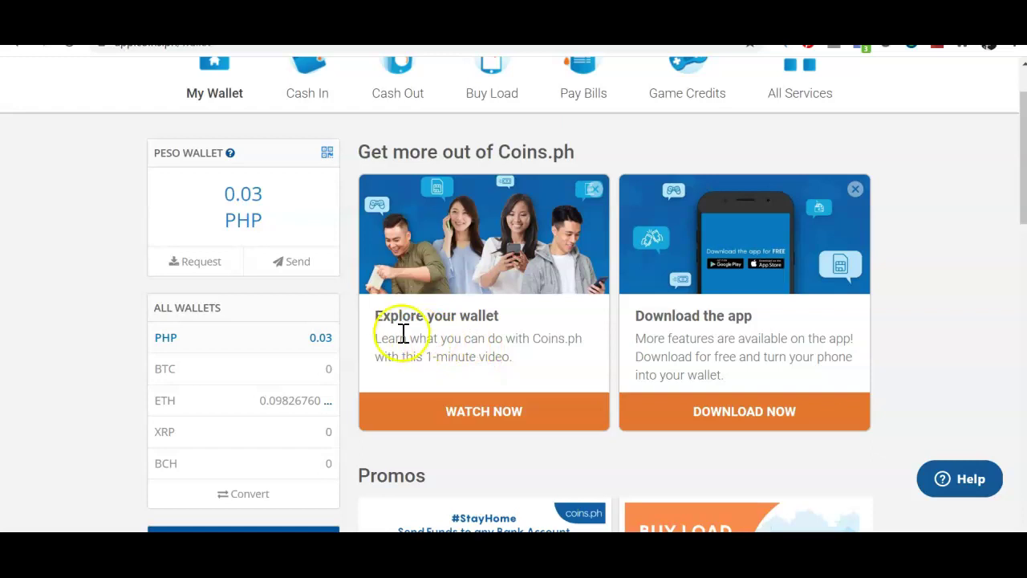
pyautogui.scroll(1, 372, 280)
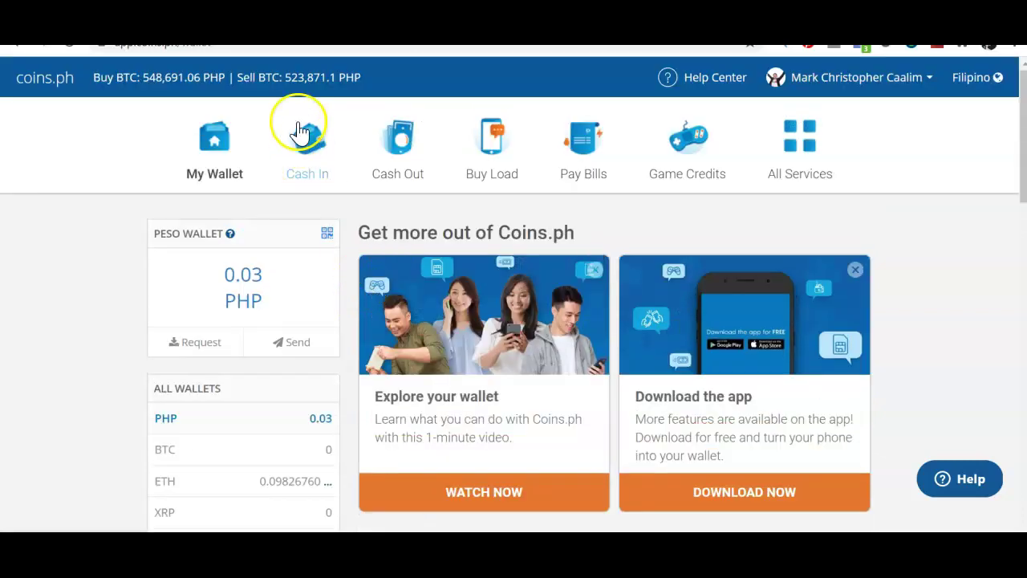
pyautogui.click(305, 167)
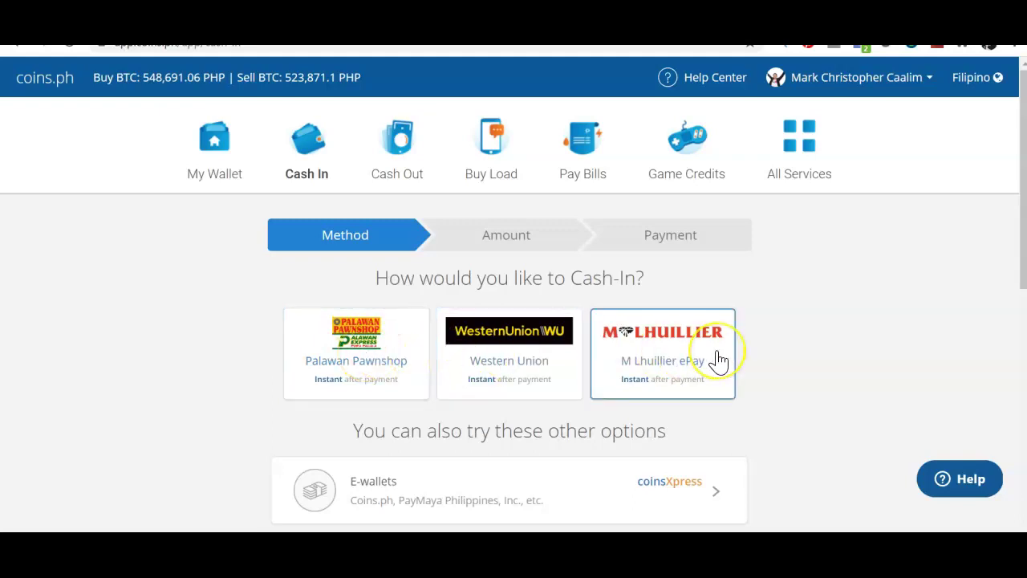
pyautogui.scroll(-2, 717, 360)
pyautogui.scroll(-2, 718, 361)
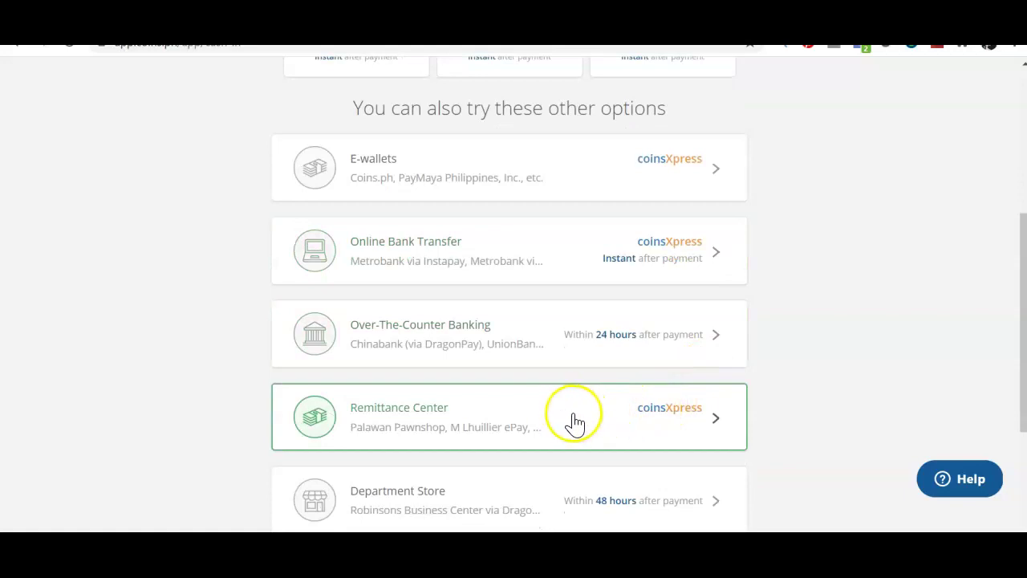
pyautogui.scroll(-1, 584, 423)
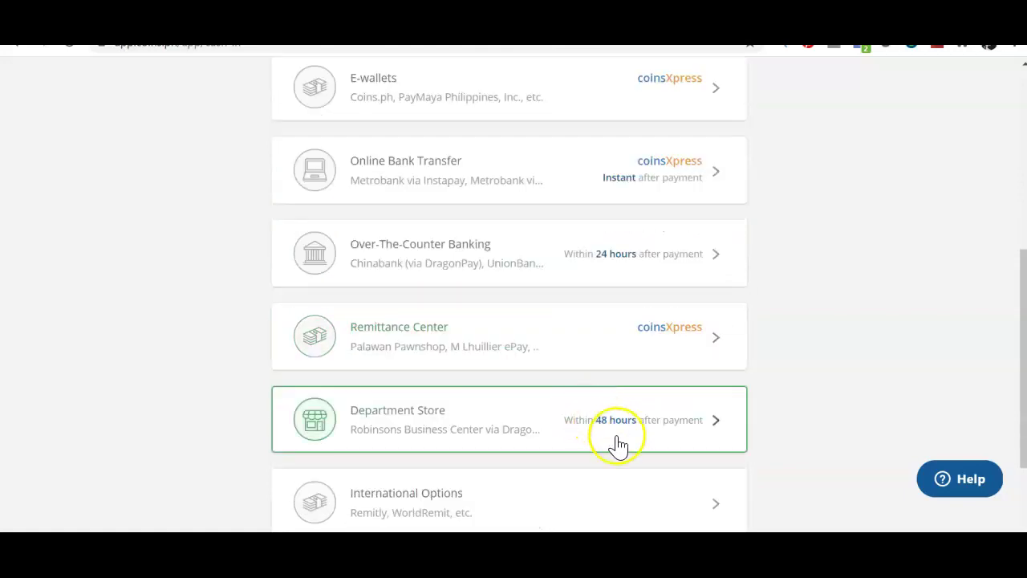
pyautogui.scroll(-2, 597, 433)
pyautogui.scroll(4, 607, 417)
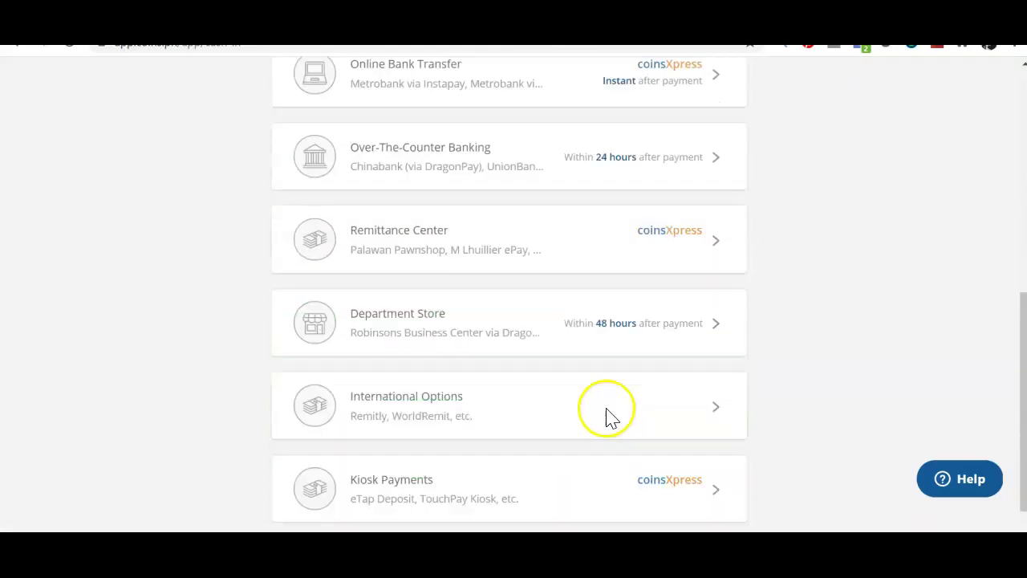
pyautogui.scroll(1, 607, 415)
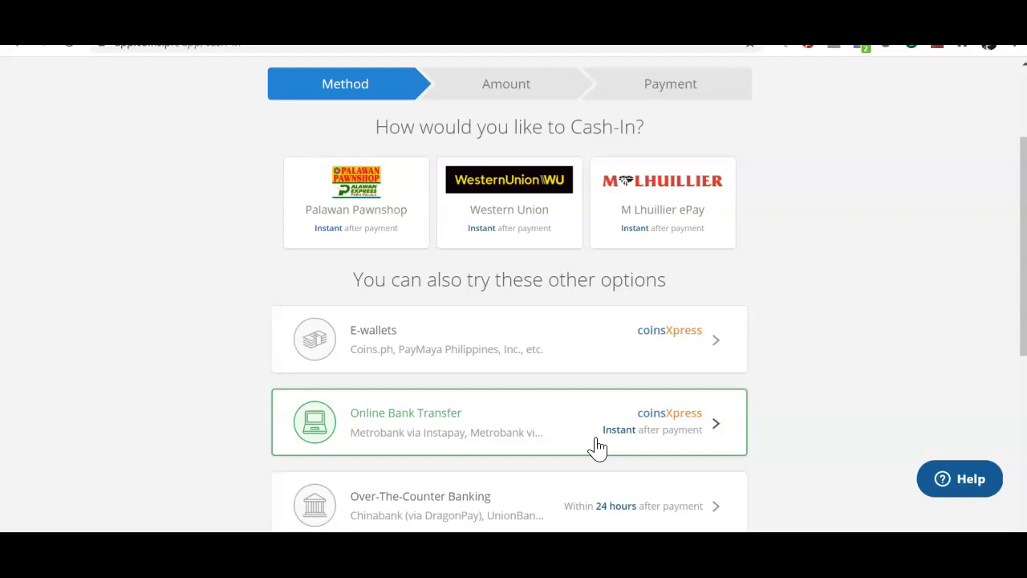
pyautogui.scroll(2, 597, 444)
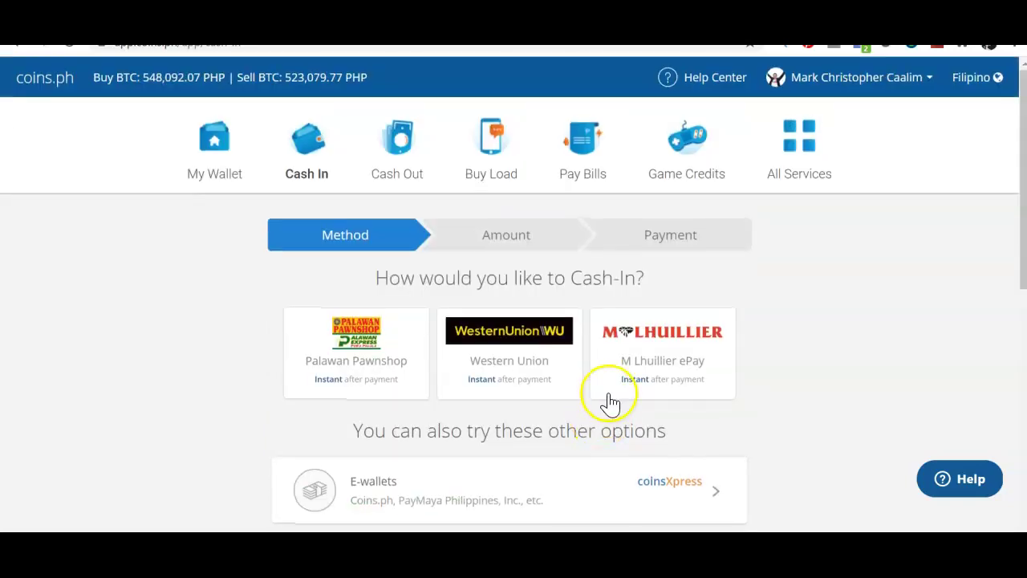
pyautogui.click(222, 134)
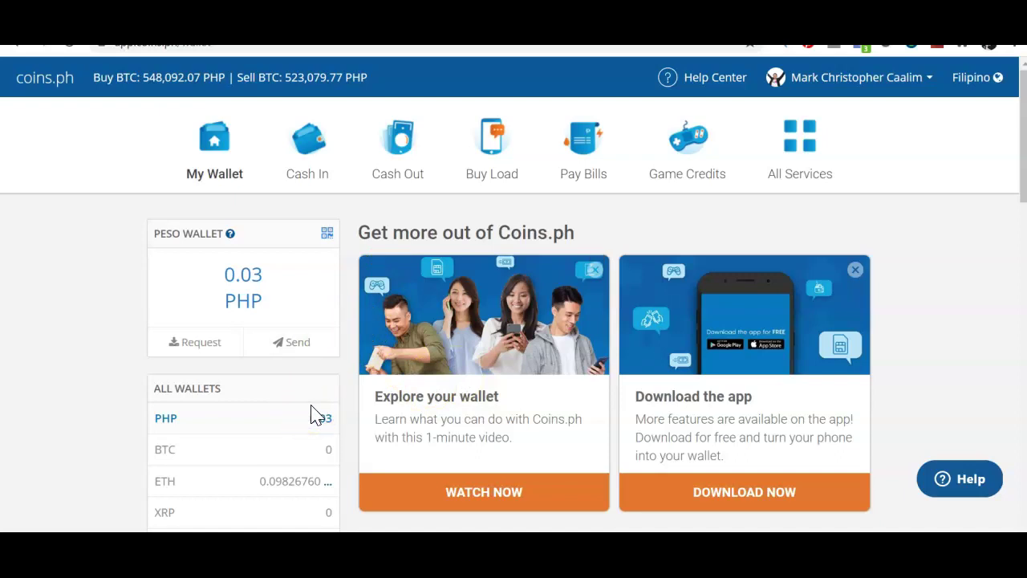
# Select the ETH wallet in Coins.ph and start a conversion
pyautogui.click(293, 480)
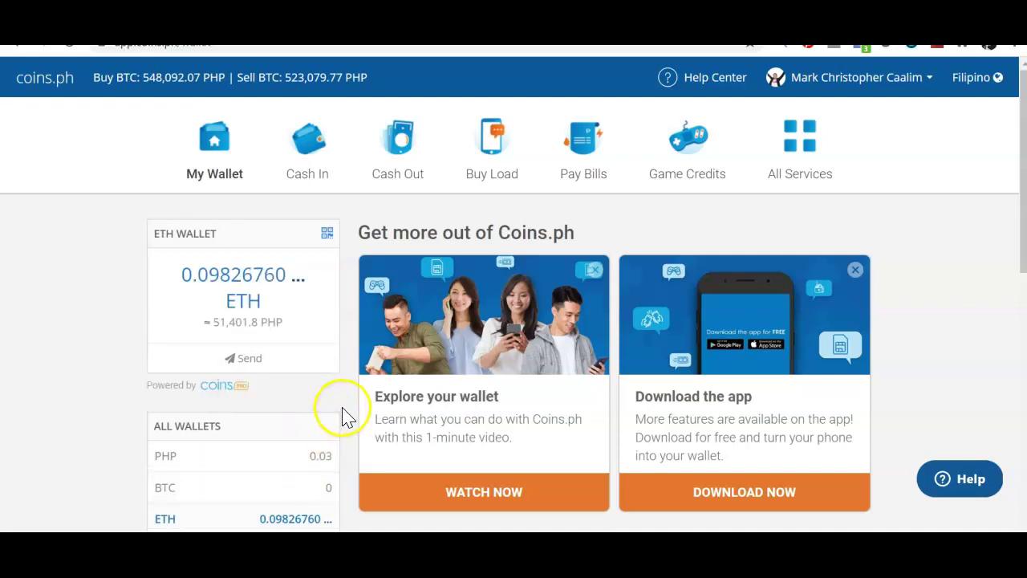
pyautogui.scroll(-2, 807, 353)
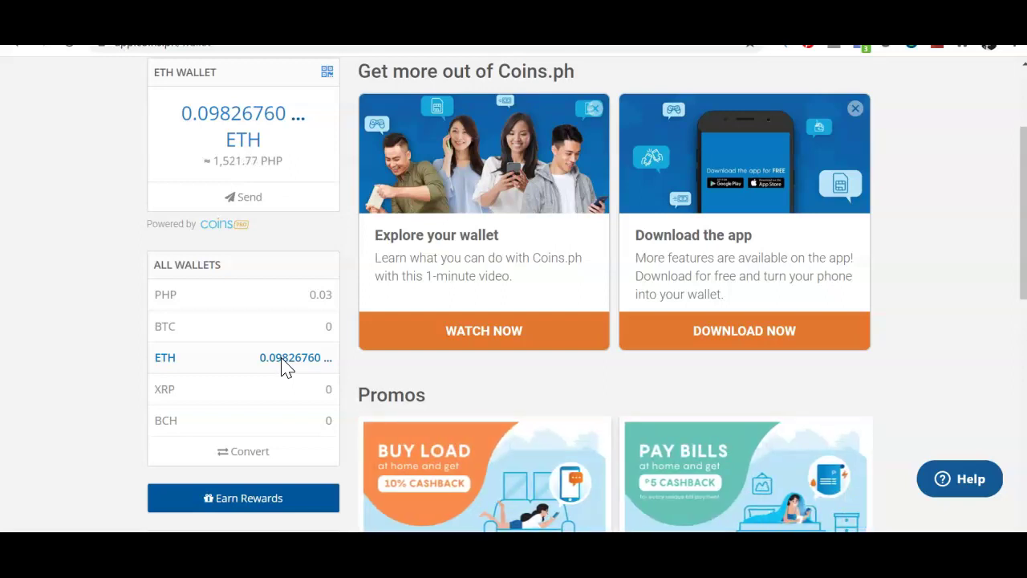
pyautogui.click(283, 362)
pyautogui.click(245, 452)
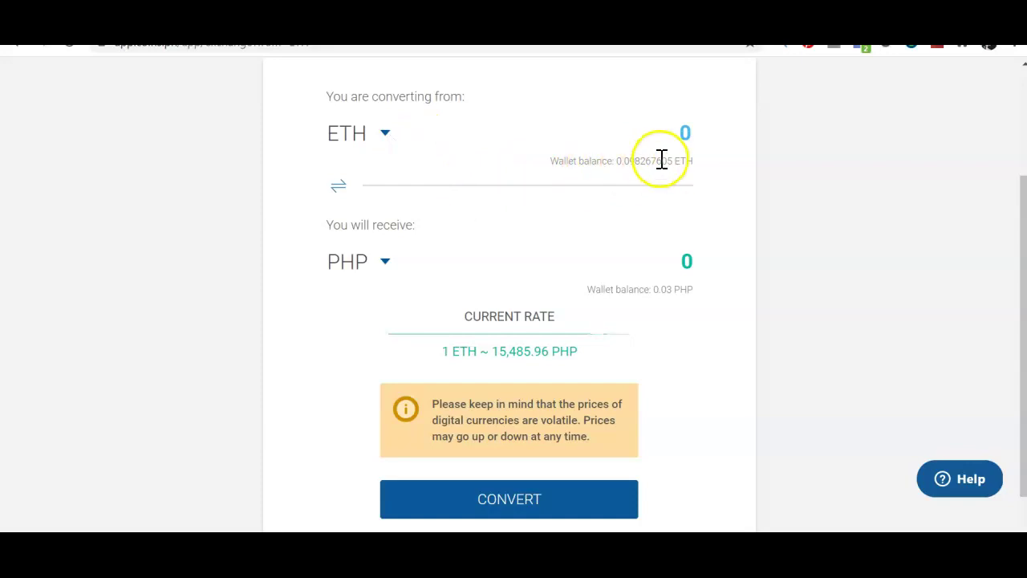
# Convert the full 0.0982676050 ETH balance into about 1,521.85 PHP
pyautogui.moveTo(621, 158); pyautogui.dragTo(678, 167)
pyautogui.hotkey('ctrl', 'c')
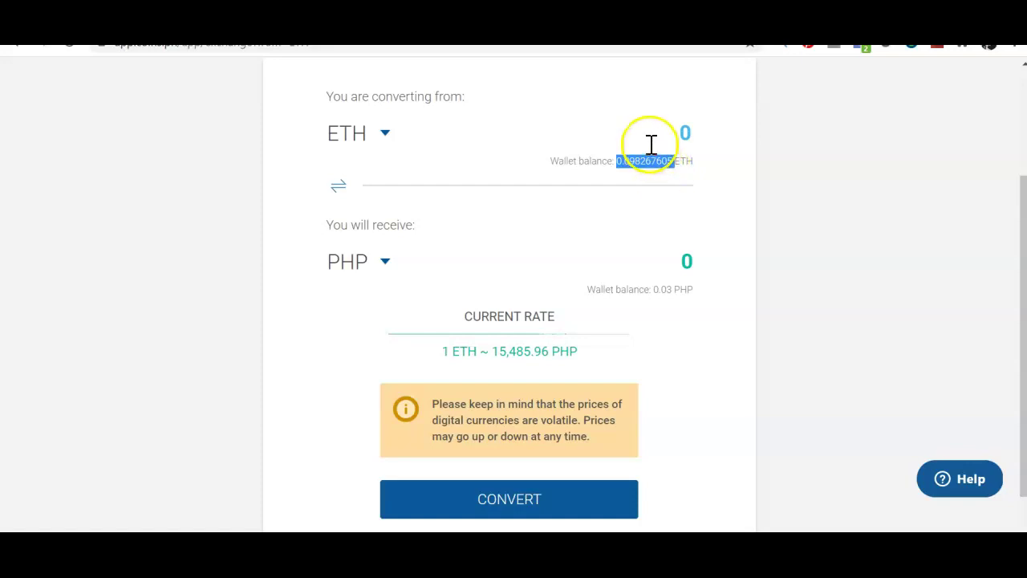
pyautogui.click(651, 144)
pyautogui.rightClick(669, 144)
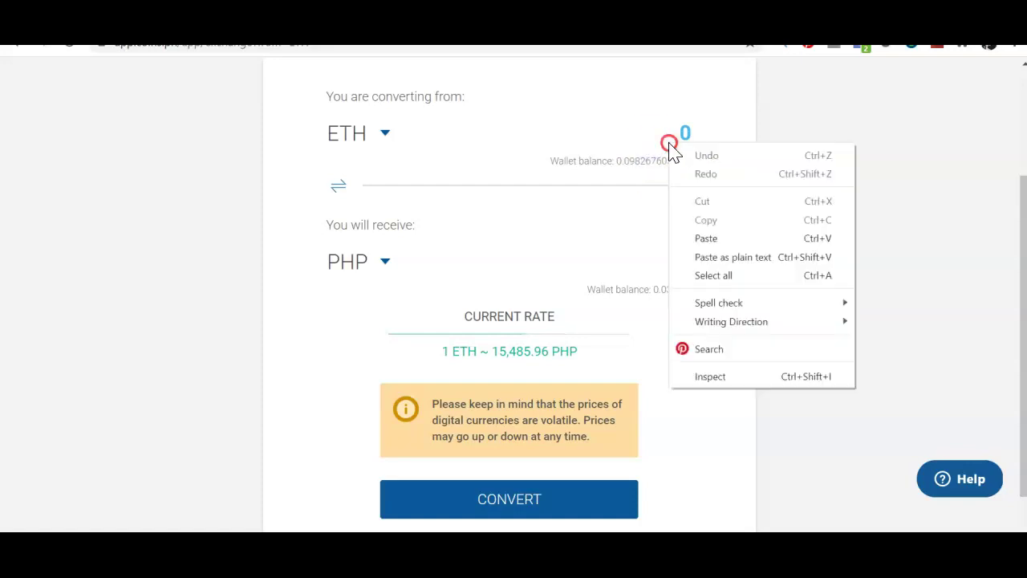
pyautogui.click(704, 237)
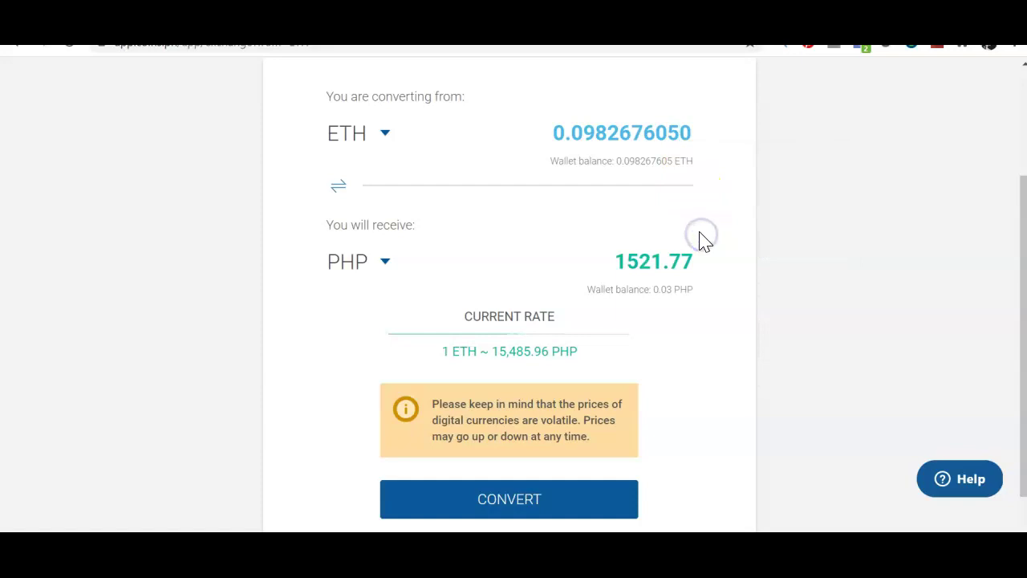
pyautogui.click(385, 265)
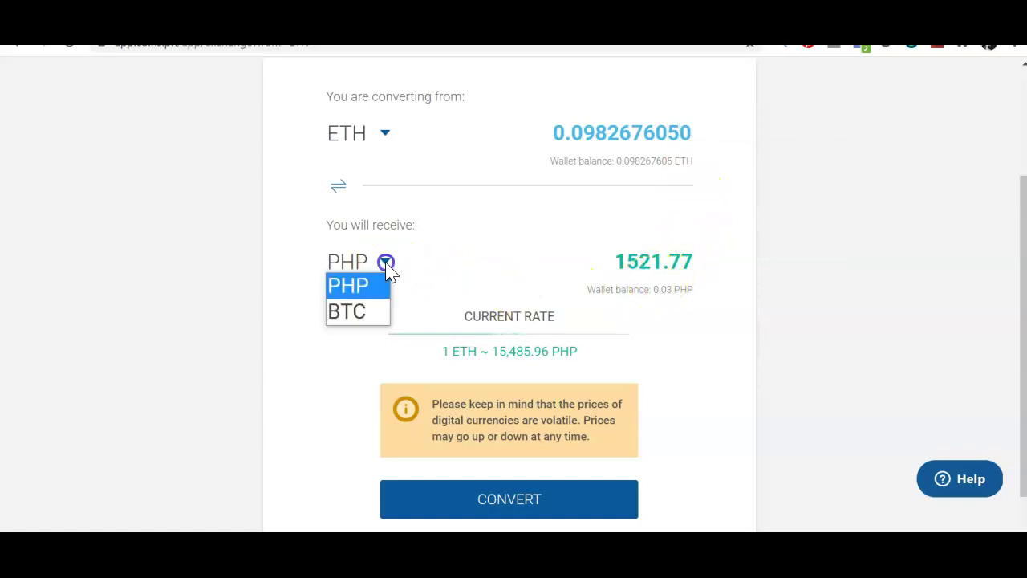
pyautogui.click(386, 261)
pyautogui.click(386, 261)
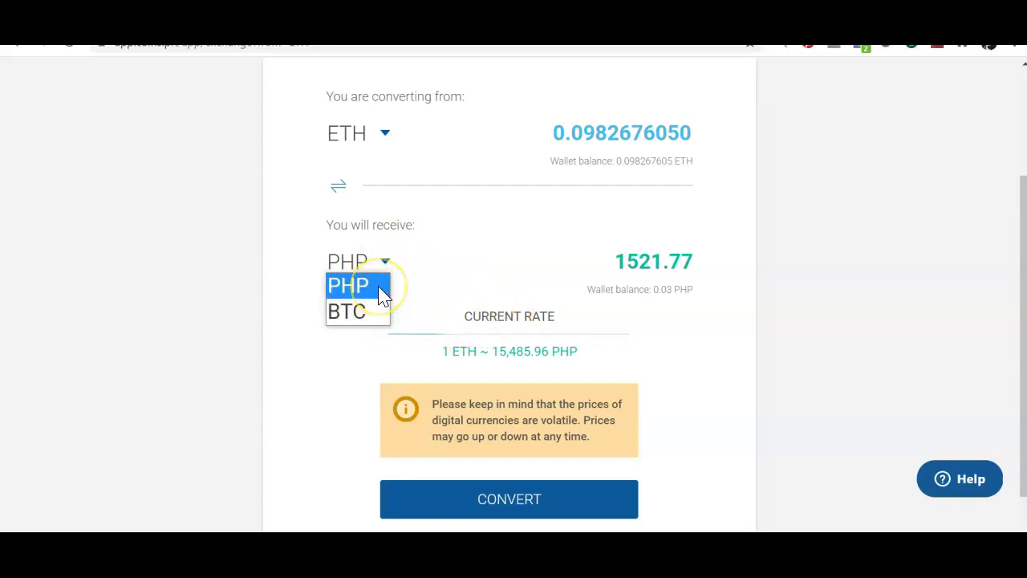
pyautogui.click(380, 287)
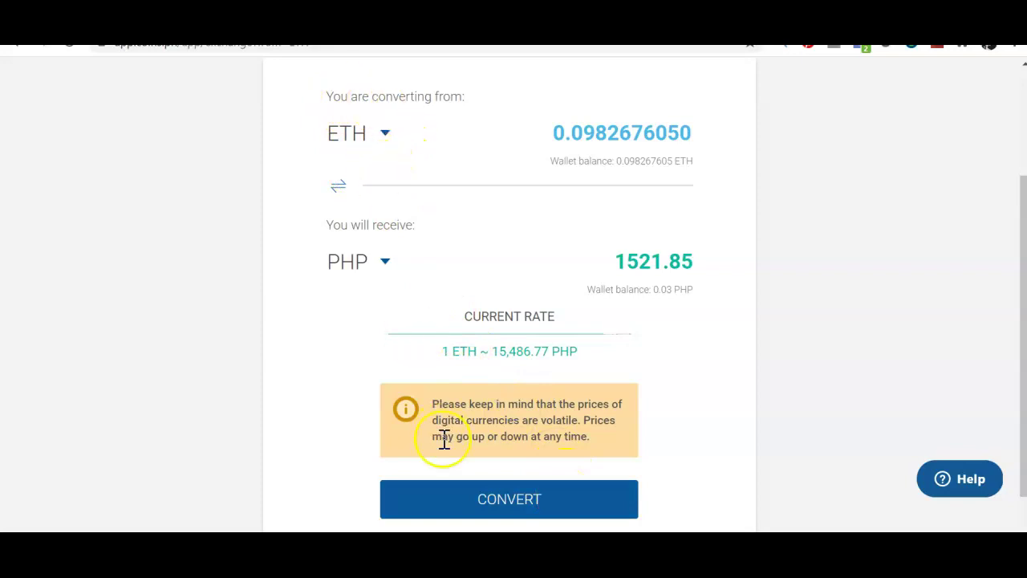
pyautogui.click(470, 495)
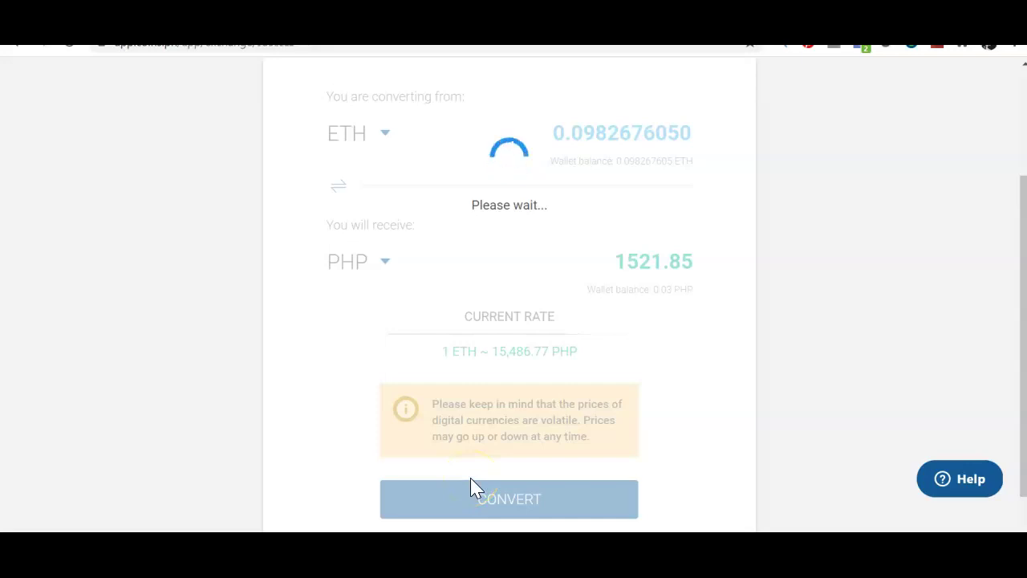
pyautogui.click(501, 426)
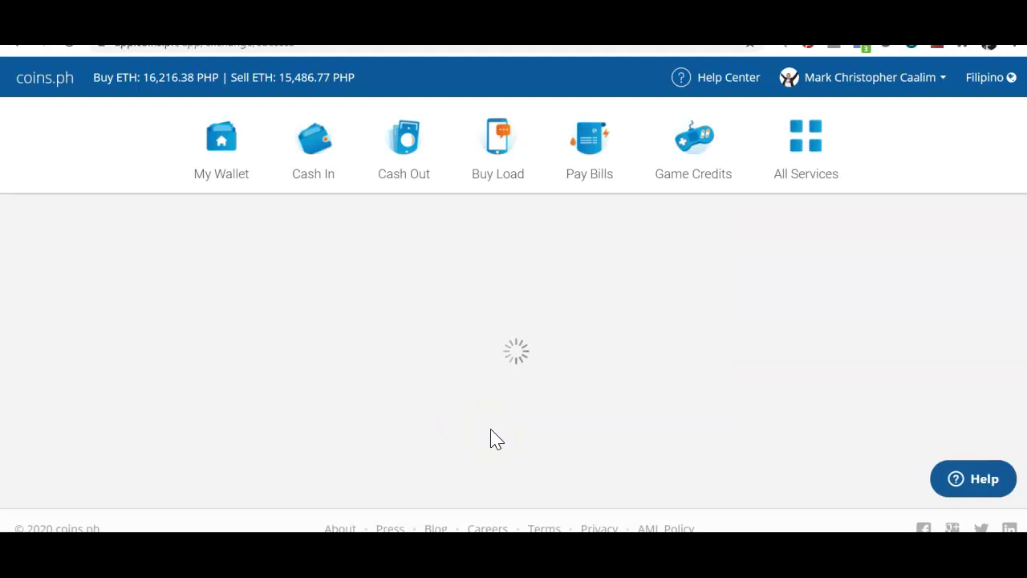
# Start a PHP conversion with XRP as the currency to receive
pyautogui.click(488, 437)
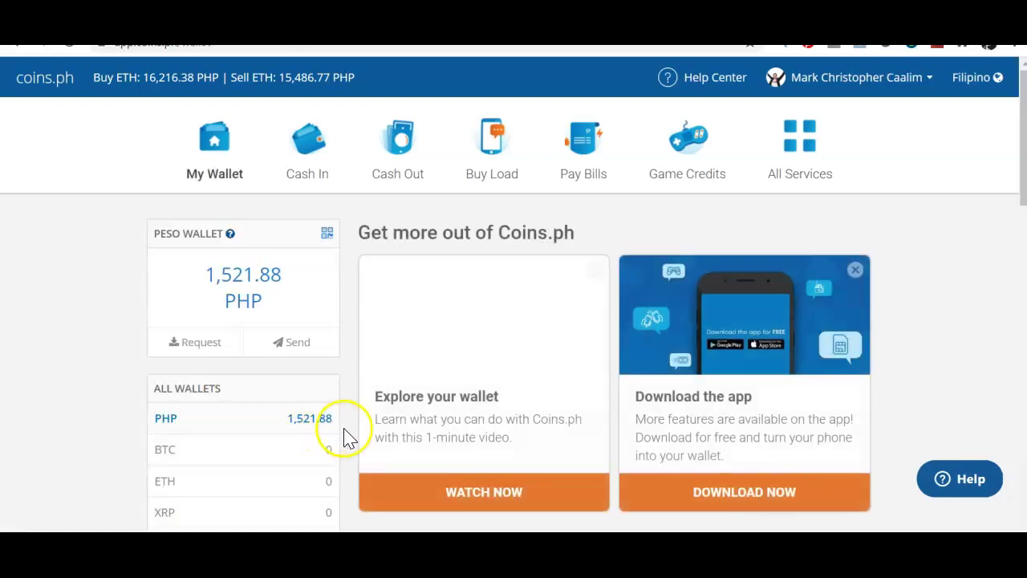
pyautogui.scroll(-1, 390, 436)
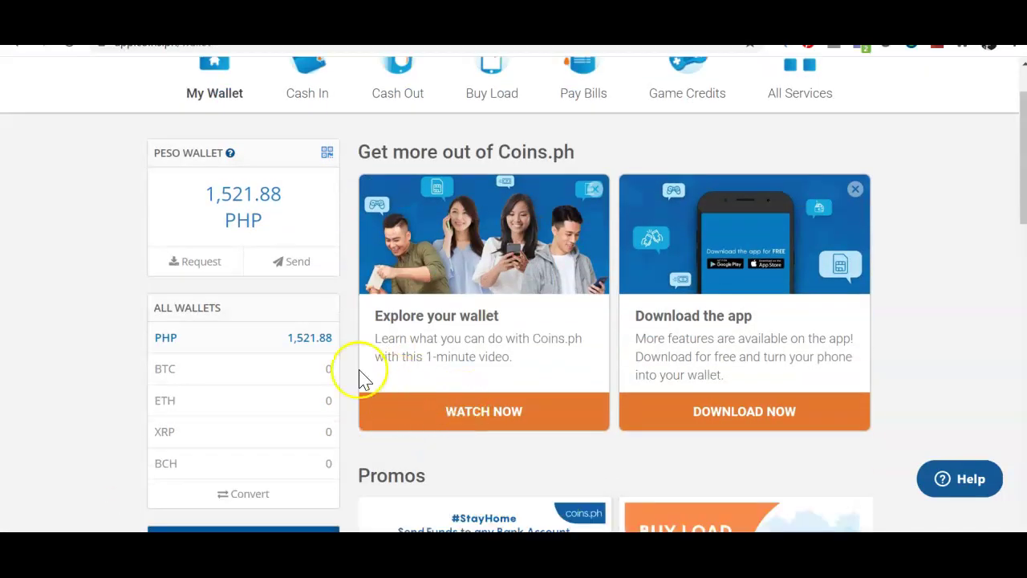
pyautogui.click(235, 496)
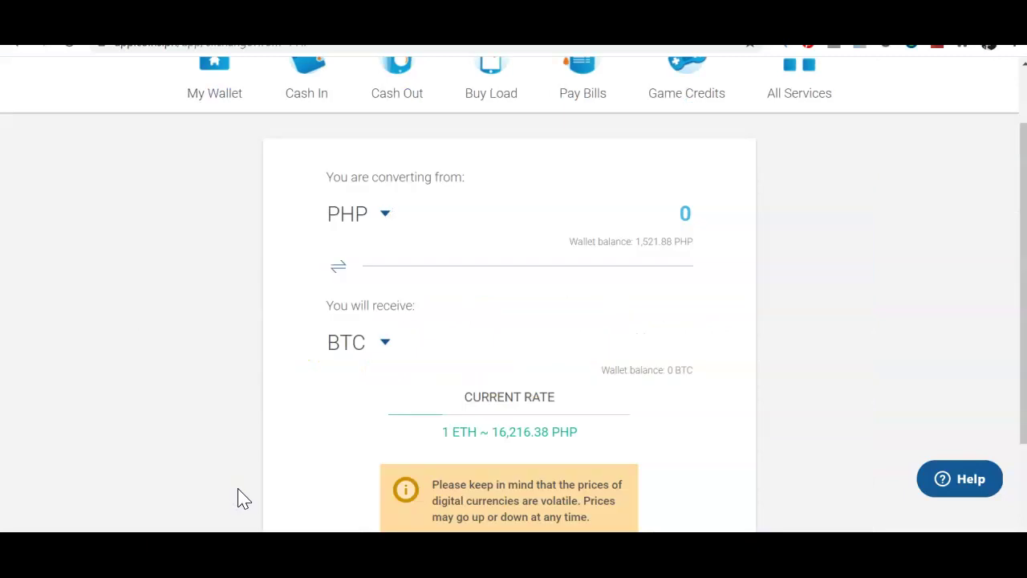
pyautogui.click(385, 343)
pyautogui.click(358, 446)
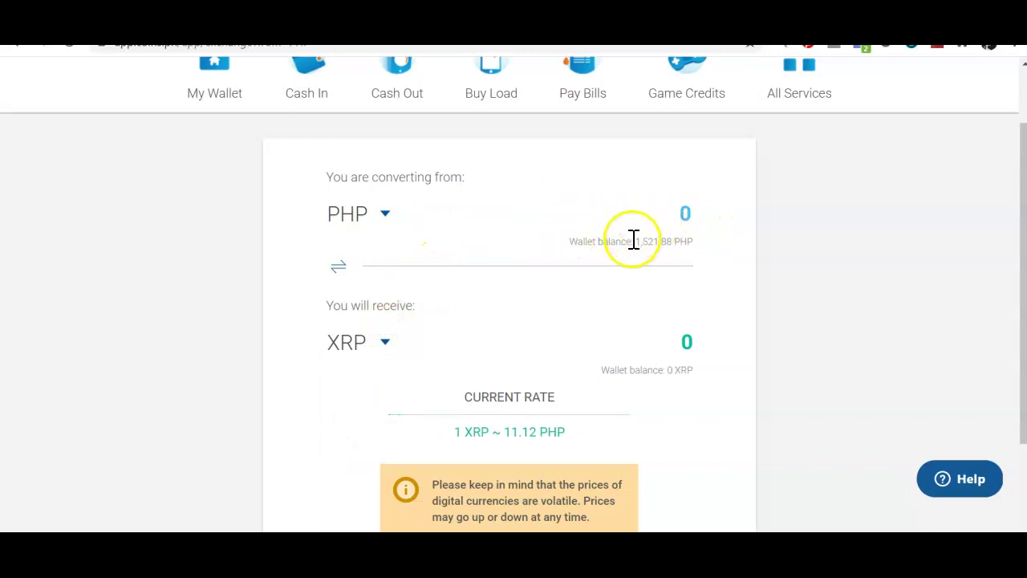
# Convert 1,521 PHP into 136.780576 XRP
pyautogui.click(656, 213)
pyautogui.write('1521')
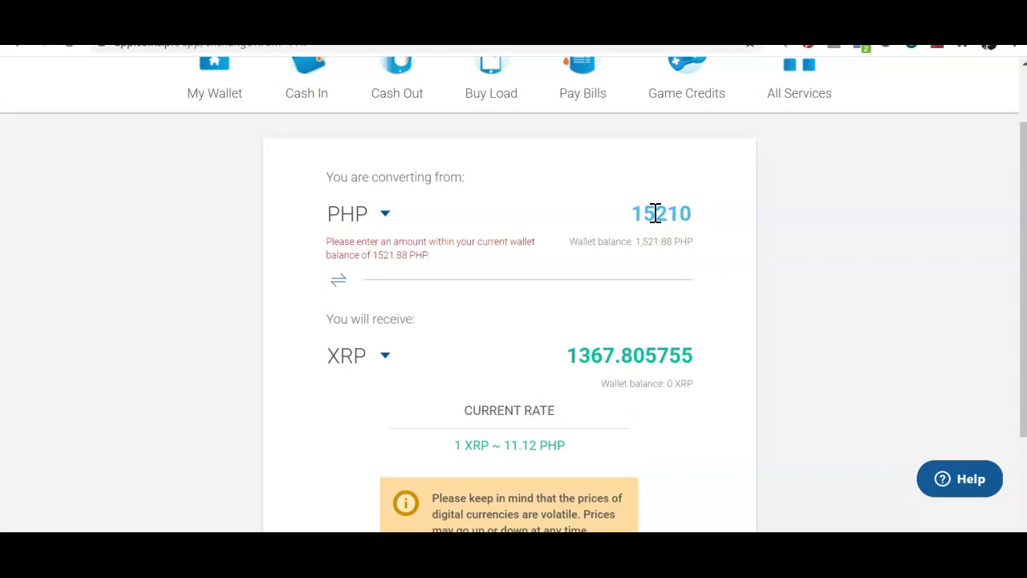
pyautogui.scroll(-2, 745, 413)
pyautogui.click(536, 451)
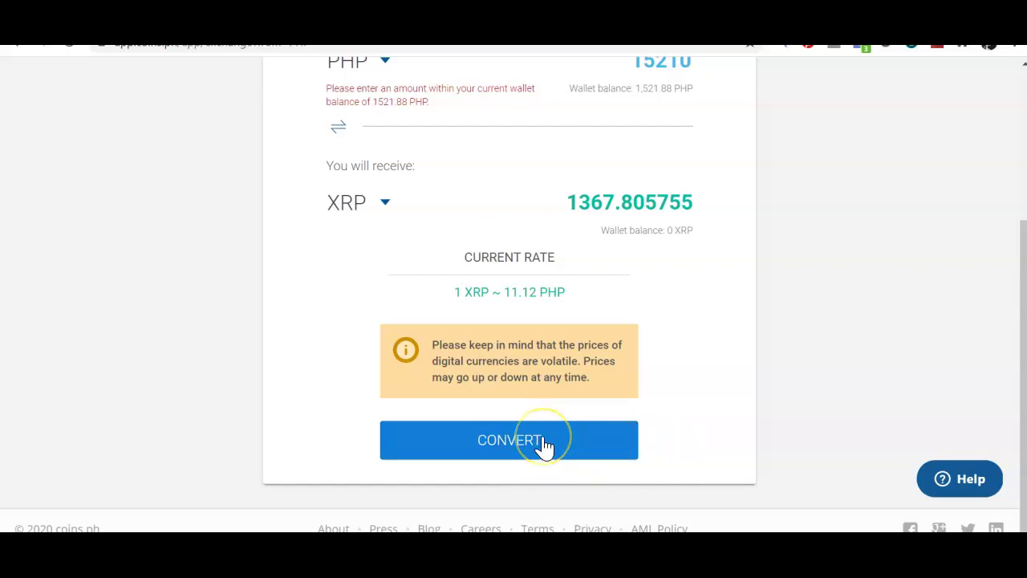
pyautogui.scroll(2, 544, 443)
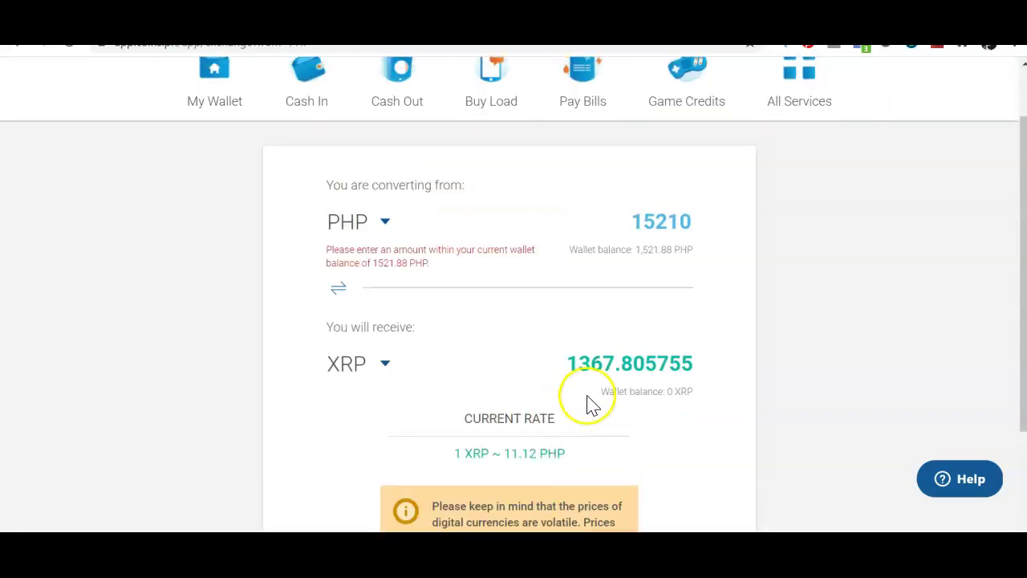
pyautogui.click(695, 222)
pyautogui.press('BackSpace')
pyautogui.scroll(-2, 667, 415)
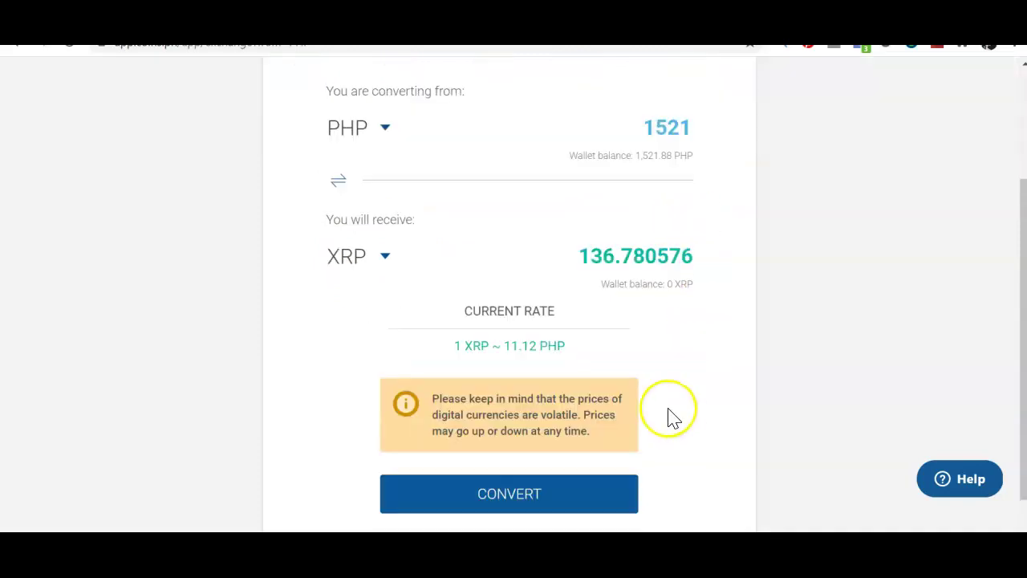
pyautogui.click(556, 459)
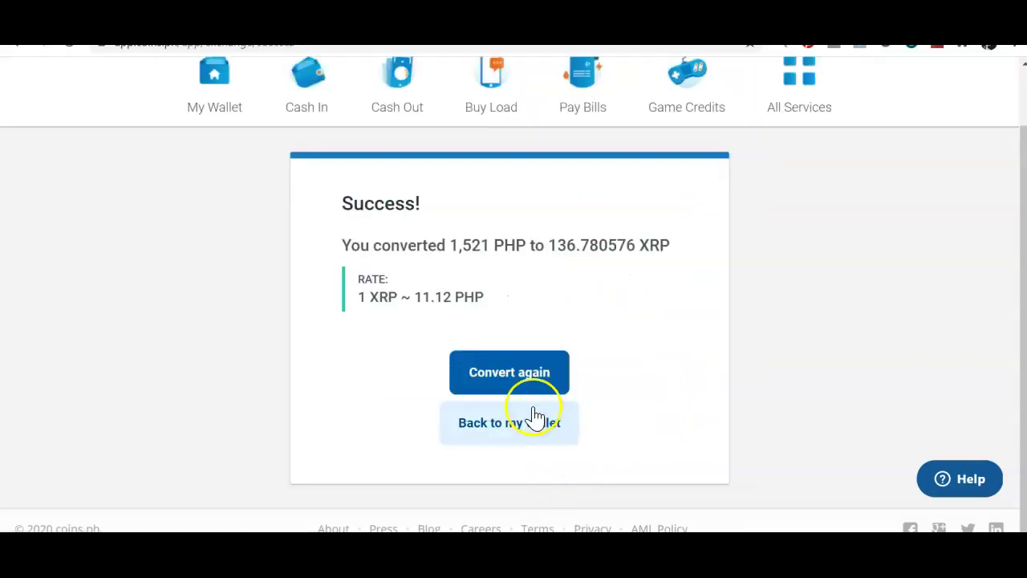
# Show the XRP wallet holding 136.780576 XRP
pyautogui.click(544, 435)
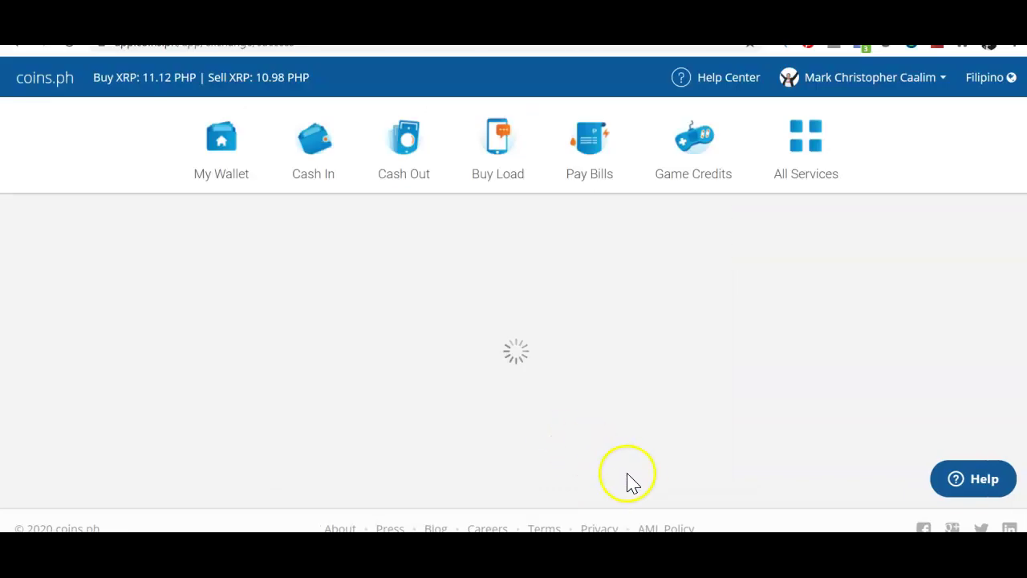
pyautogui.scroll(-3, 624, 454)
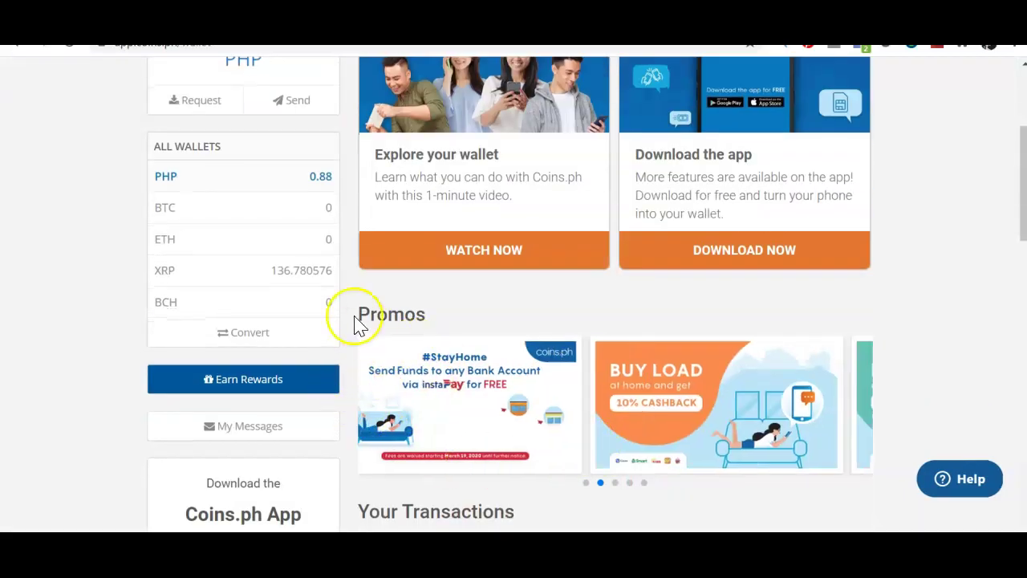
pyautogui.click(299, 273)
pyautogui.scroll(3, 325, 341)
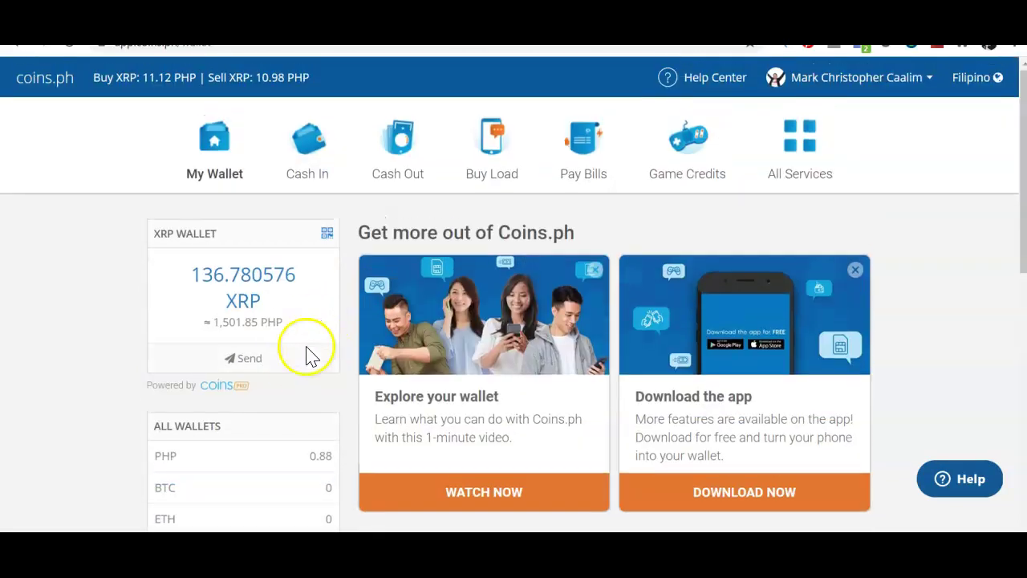
# Start sending XRP from the wallet with 136 as the amount
pyautogui.click(245, 360)
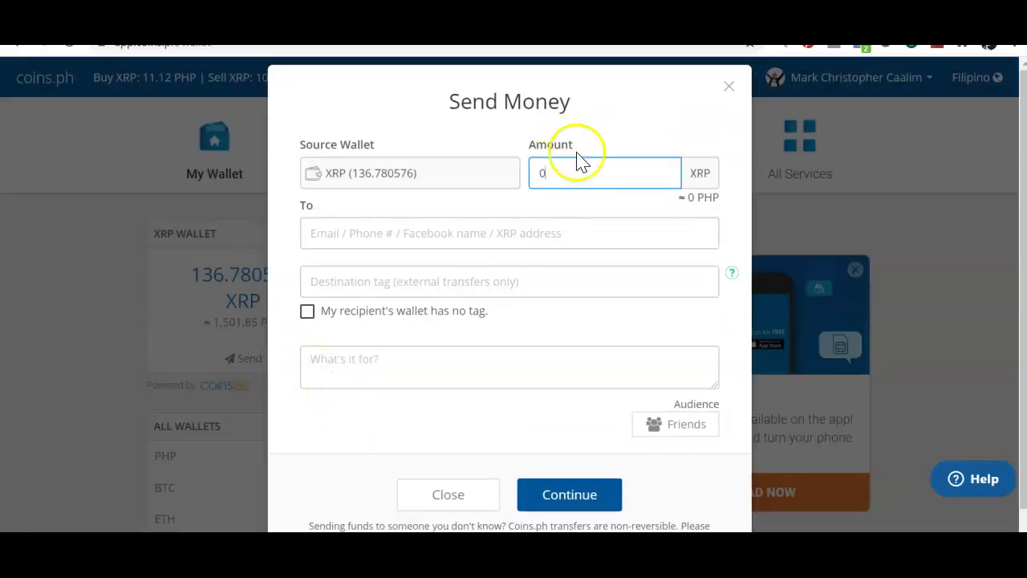
pyautogui.press('BackSpace')
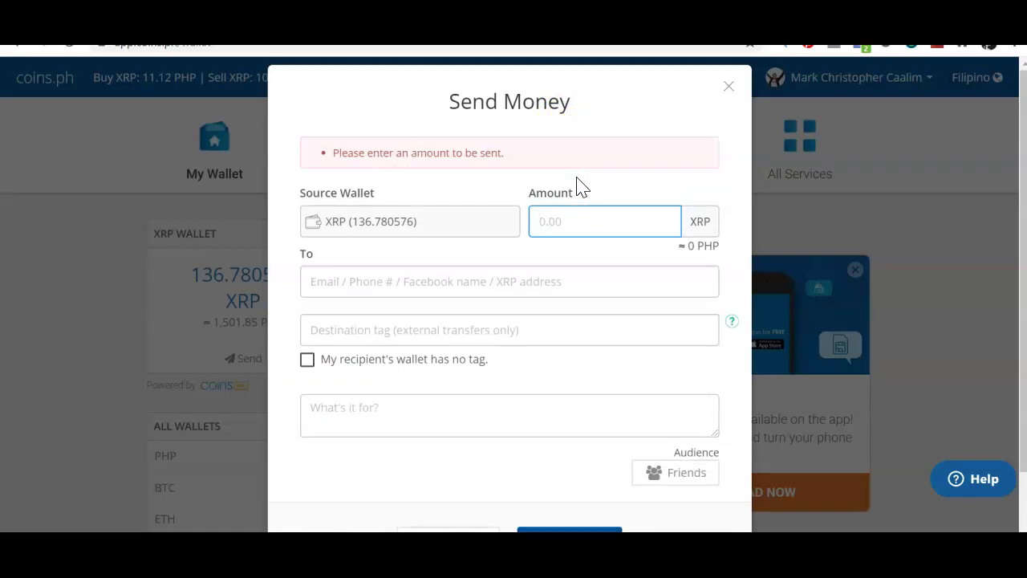
pyautogui.write('1')
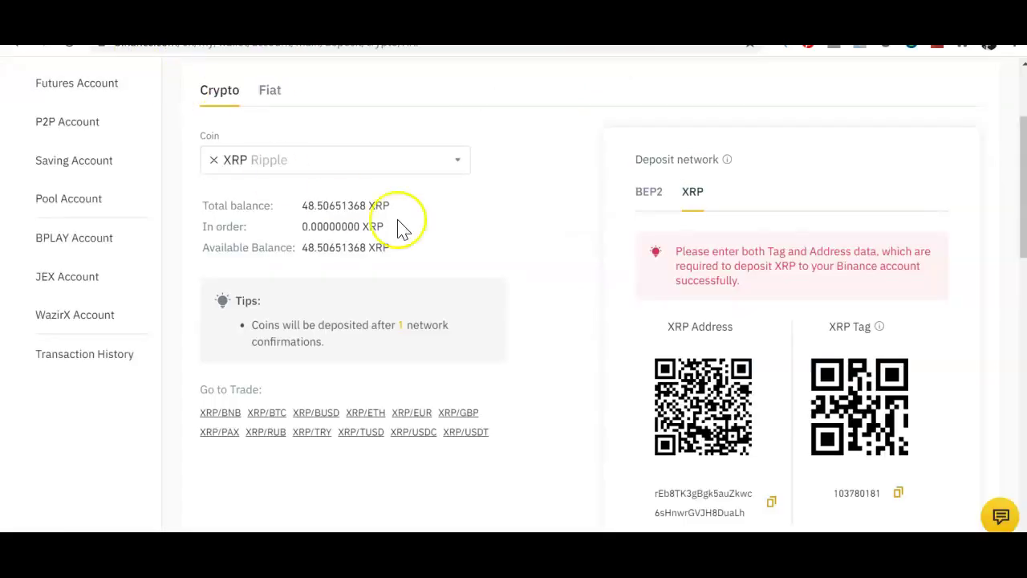
pyautogui.scroll(-2, 704, 299)
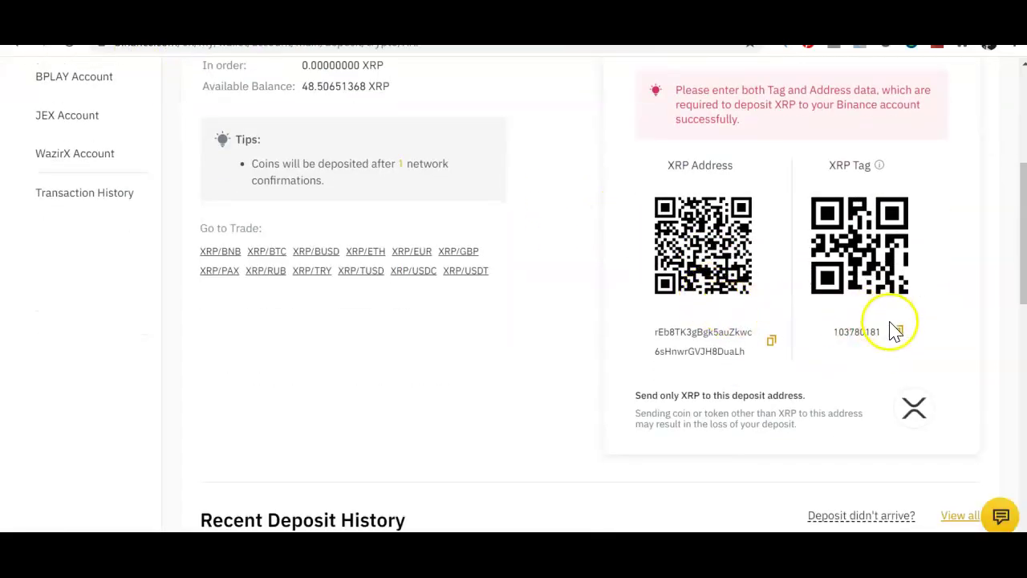
# Paste the Binance XRP deposit address as the recipient
pyautogui.click(822, 335)
pyautogui.moveTo(832, 336); pyautogui.dragTo(900, 338)
pyautogui.click(898, 337)
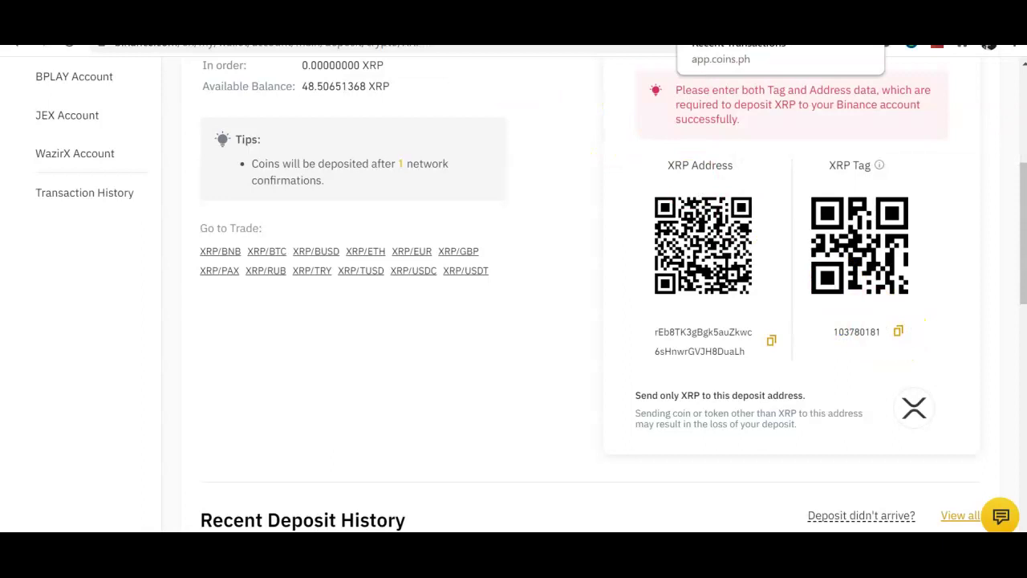
pyautogui.click(738, 32)
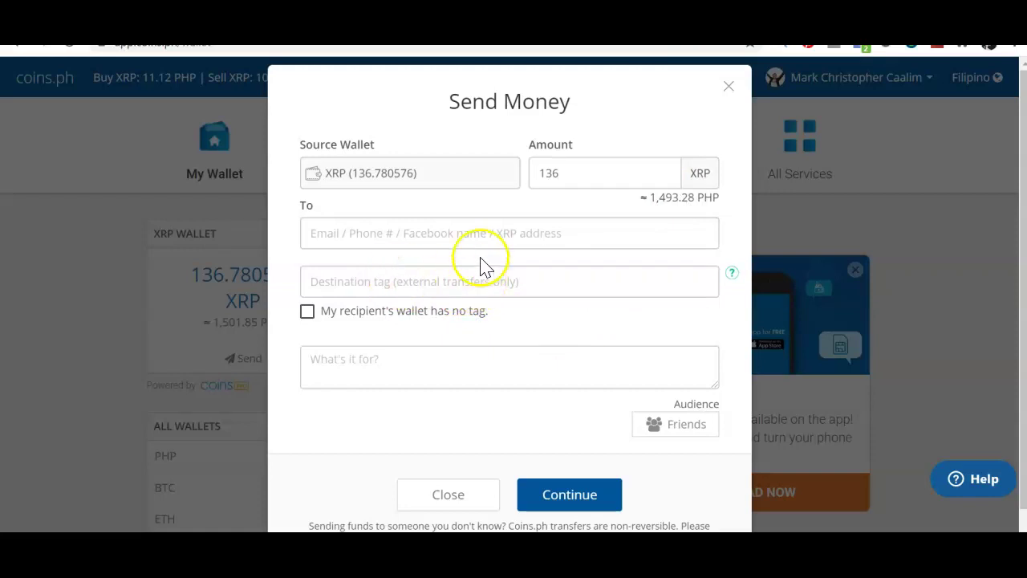
pyautogui.click(474, 222)
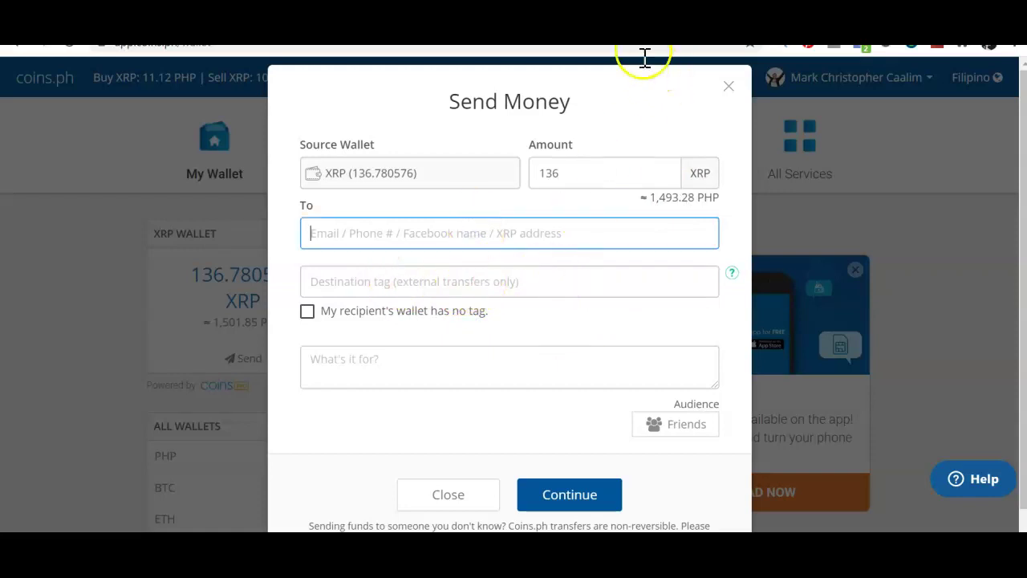
pyautogui.hotkey('ctrl', 'Tab')
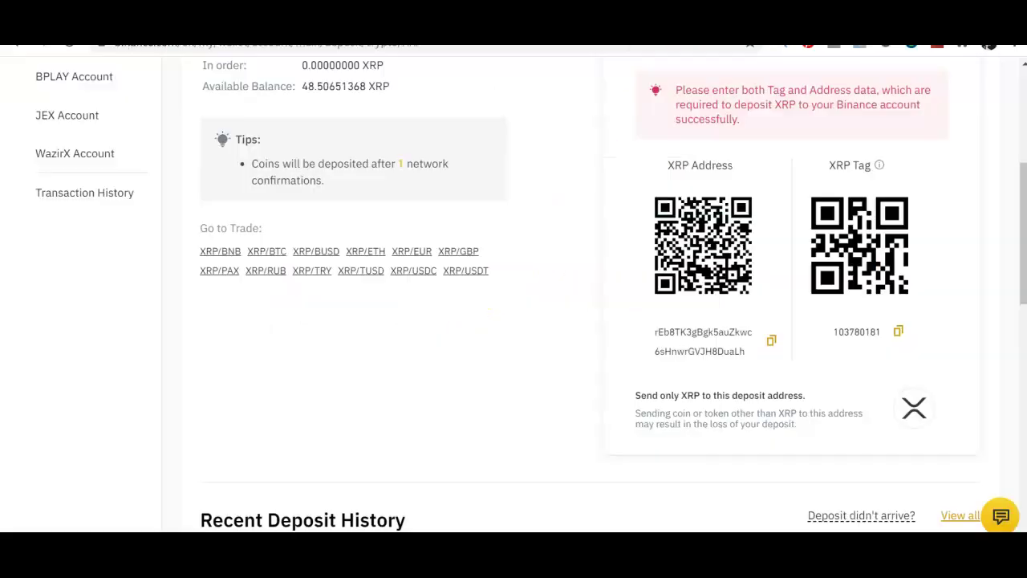
pyautogui.click(772, 344)
pyautogui.hotkey('ctrl', 'Tab')
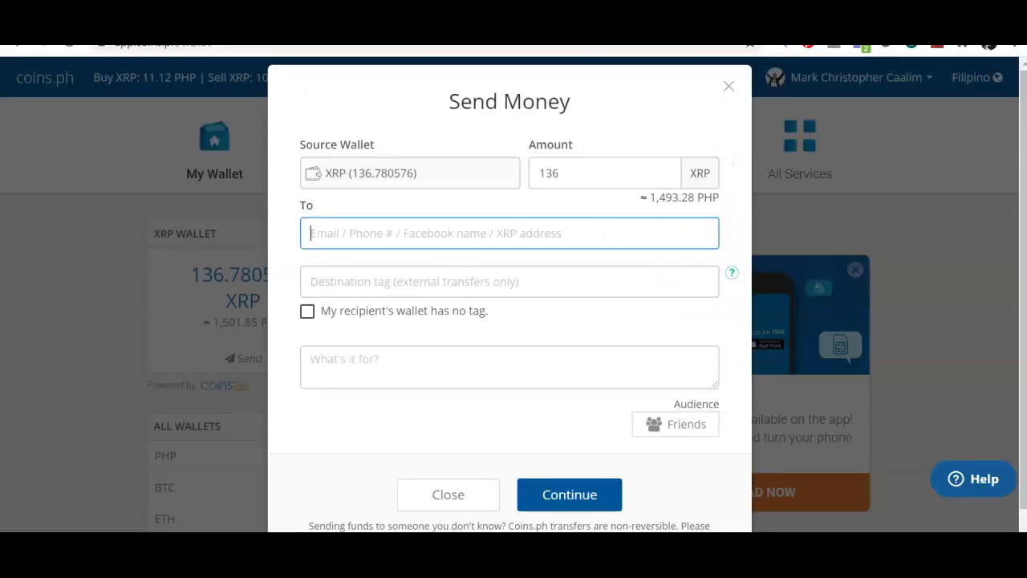
pyautogui.hotkey('ctrl', 'v')
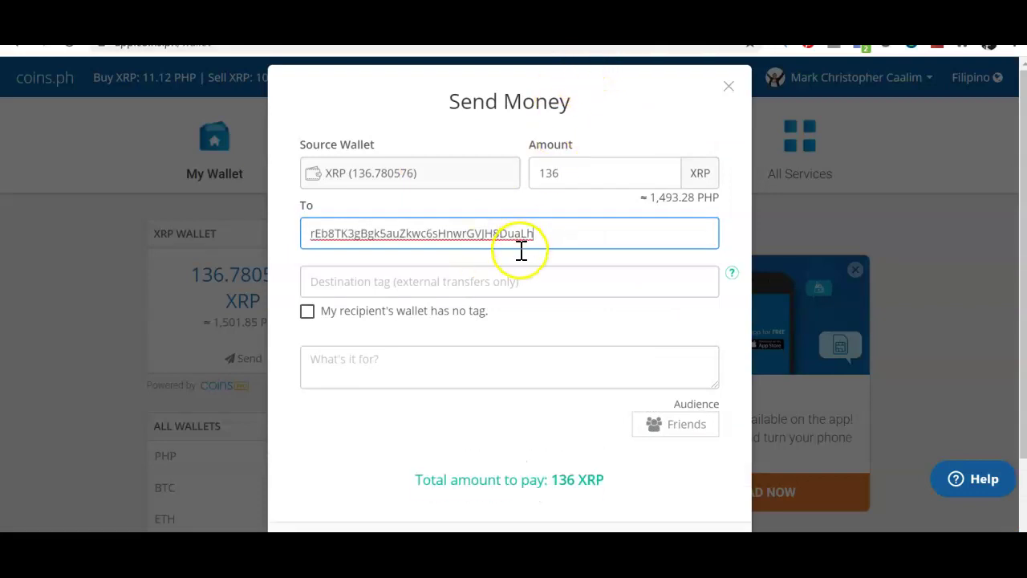
# Add the Binance destination tag and note the transfer as 'BINANCE DEPOSIT'
pyautogui.click(516, 280)
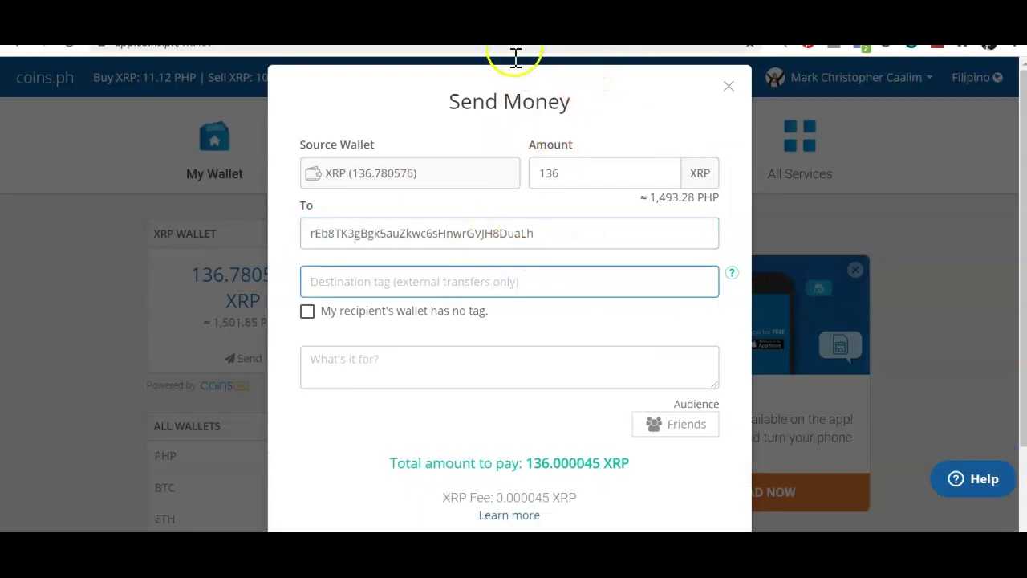
pyautogui.hotkey('ctrl', 'Tab')
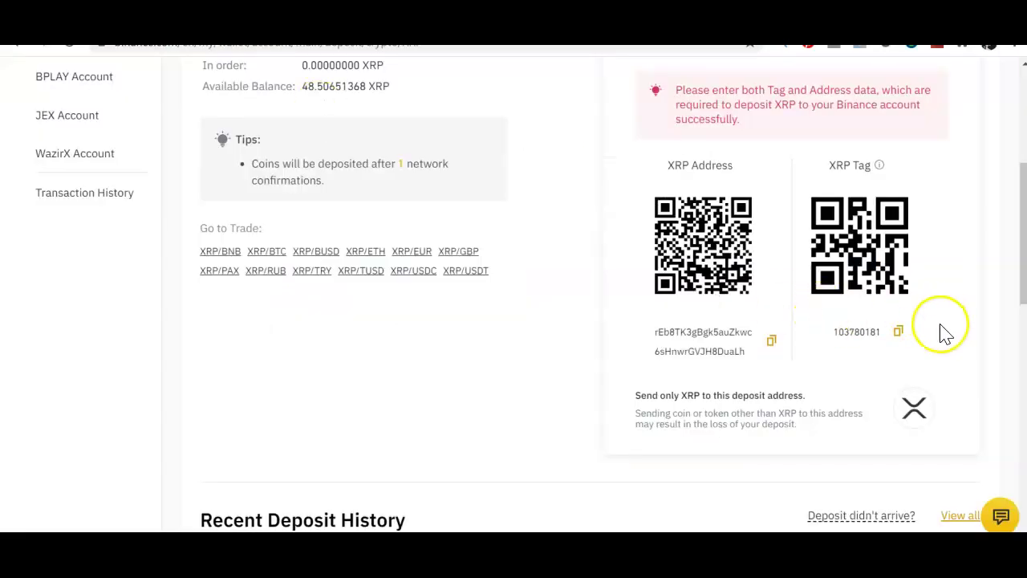
pyautogui.click(899, 332)
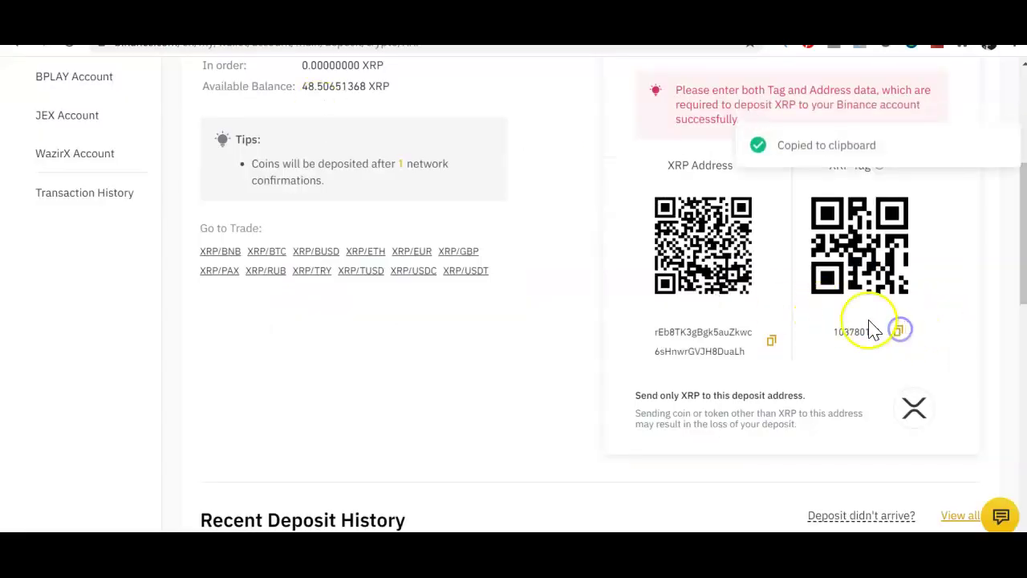
pyautogui.hotkey('ctrl', 'Tab')
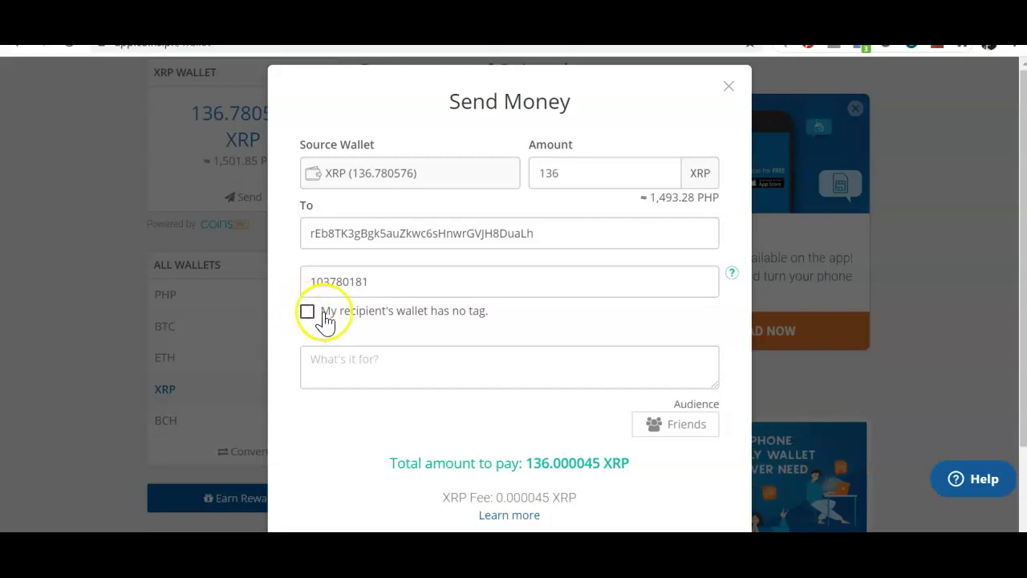
pyautogui.click(464, 360)
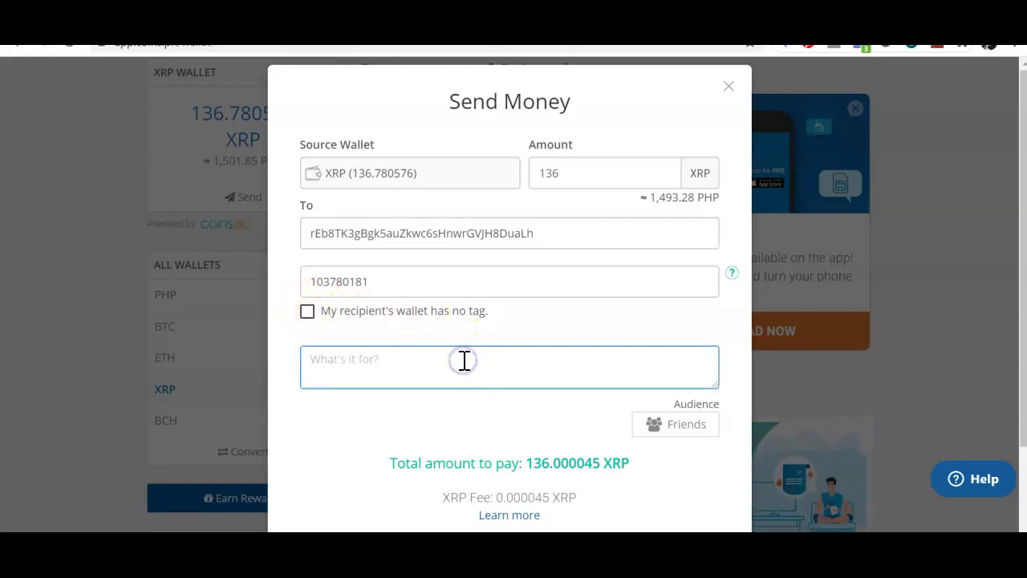
pyautogui.write('BINANCE D')
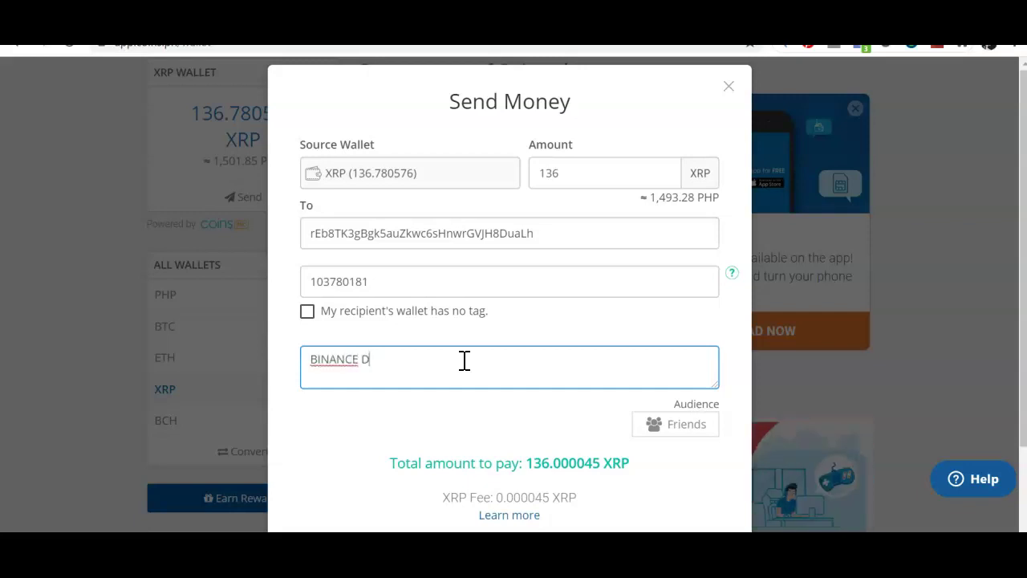
pyautogui.write('EPOSIT')
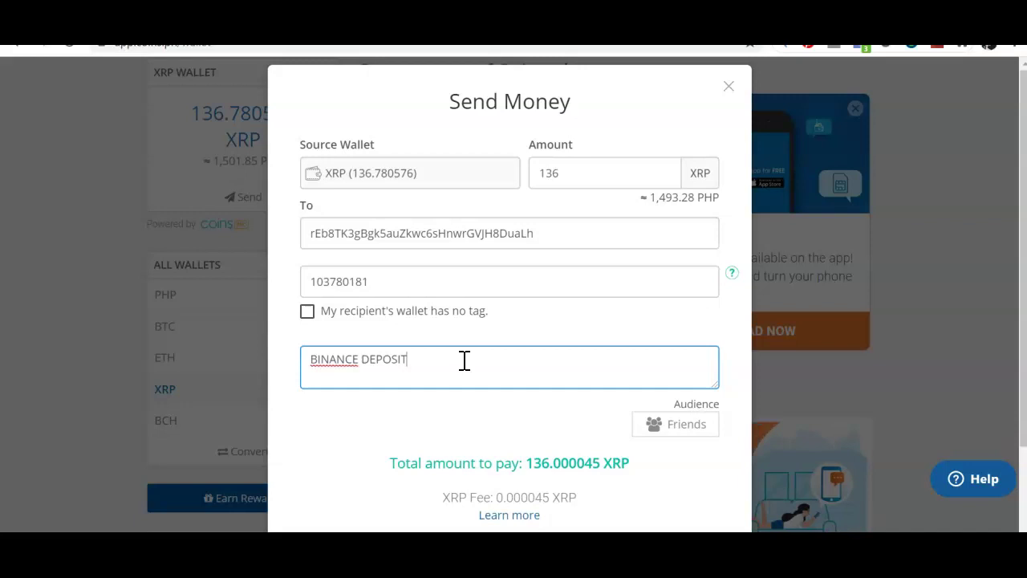
pyautogui.scroll(-1, 506, 390)
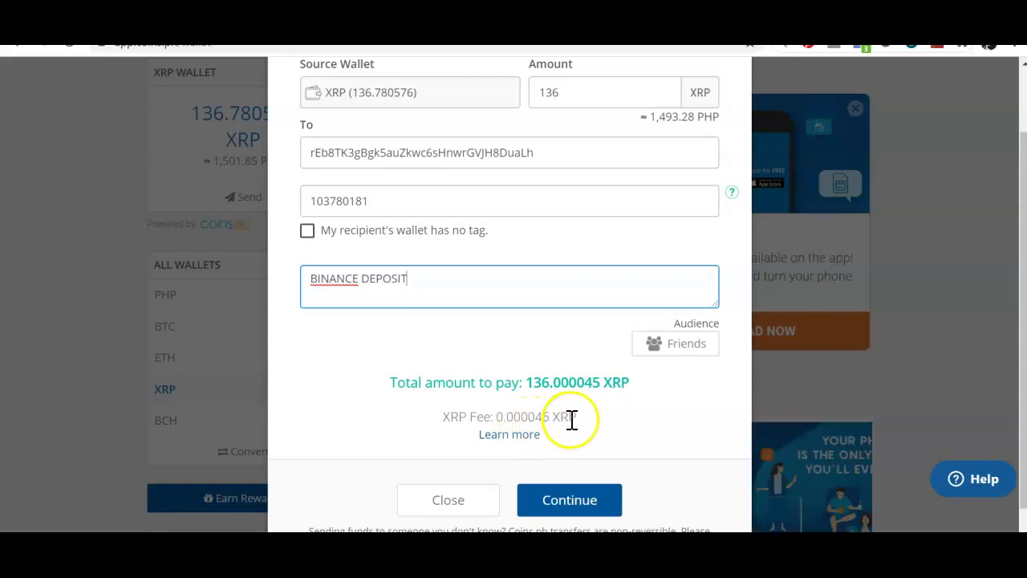
# Confirm the 136.000045 XRP send using the verification code and non-reversible consent
pyautogui.scroll(-1, 574, 425)
pyautogui.click(589, 465)
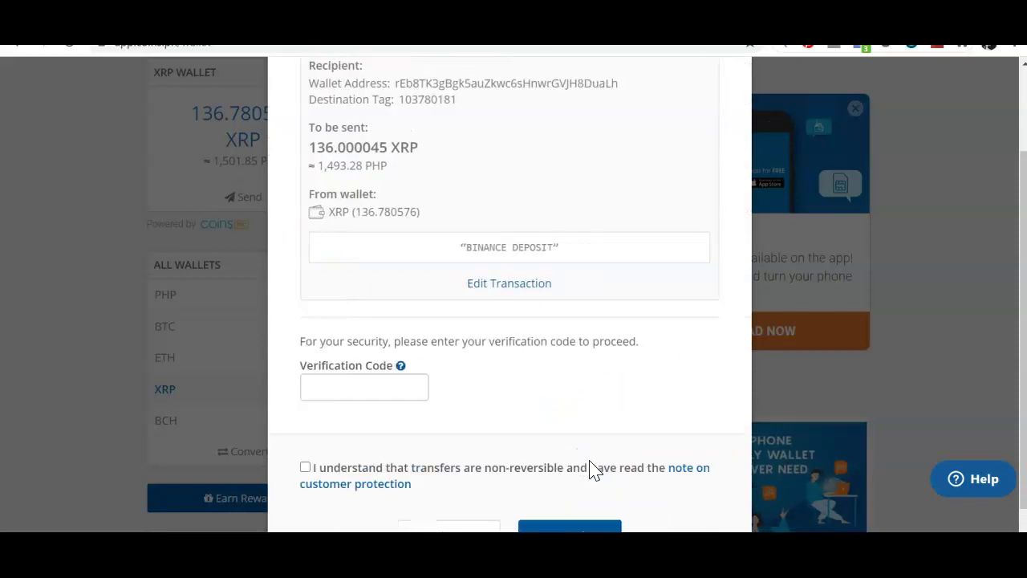
pyautogui.click(411, 391)
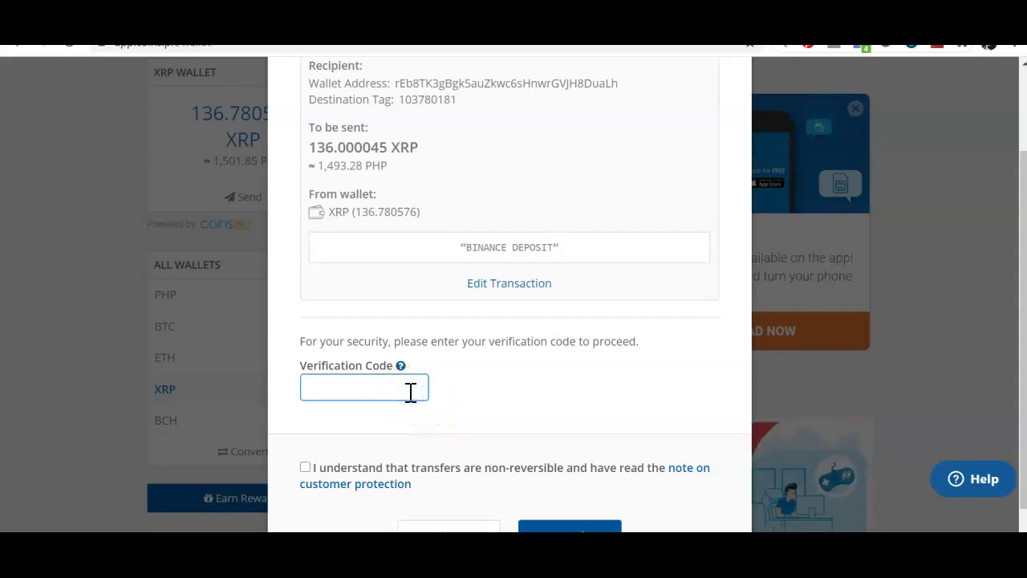
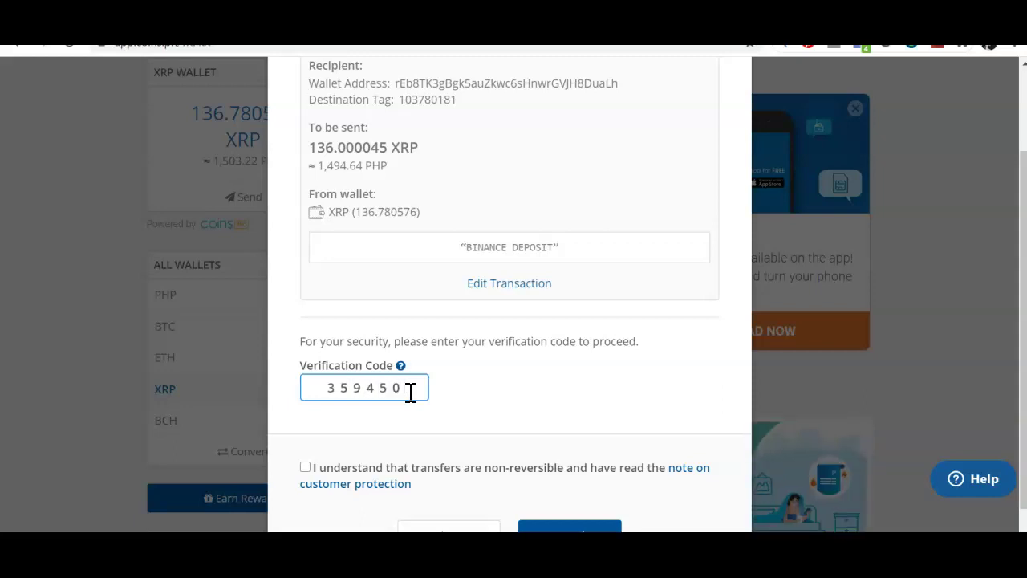
pyautogui.click(306, 468)
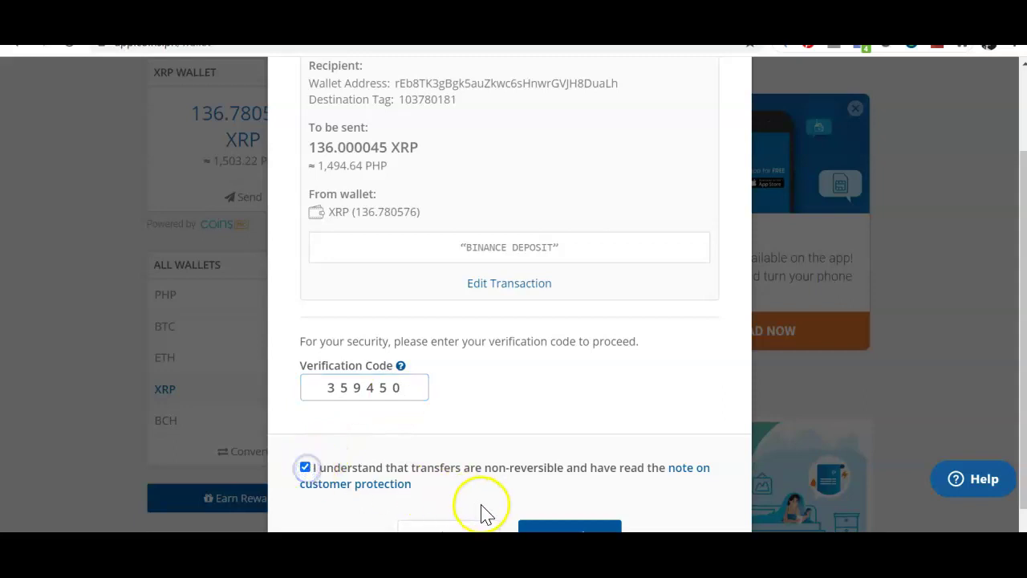
pyautogui.click(547, 528)
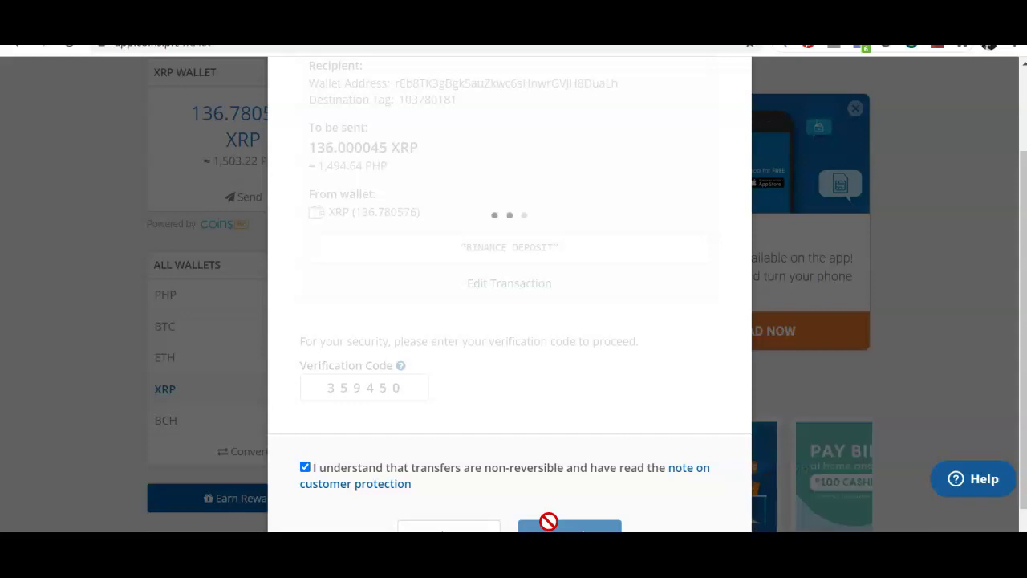
pyautogui.click(514, 382)
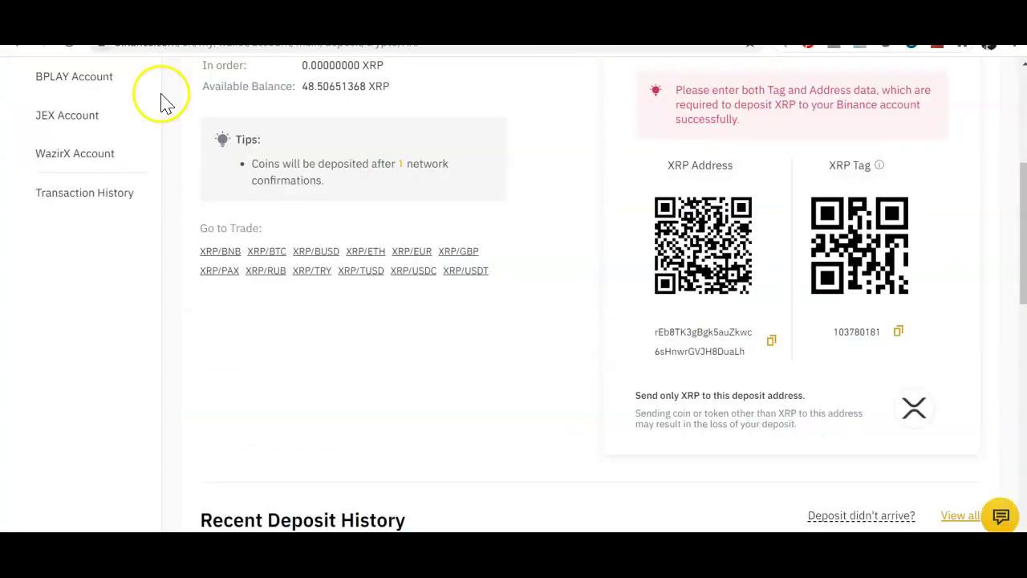
# Check Binance's full XRP deposit history, which shows no entries yet
pyautogui.scroll(3, 347, 250)
pyautogui.scroll(2, 341, 249)
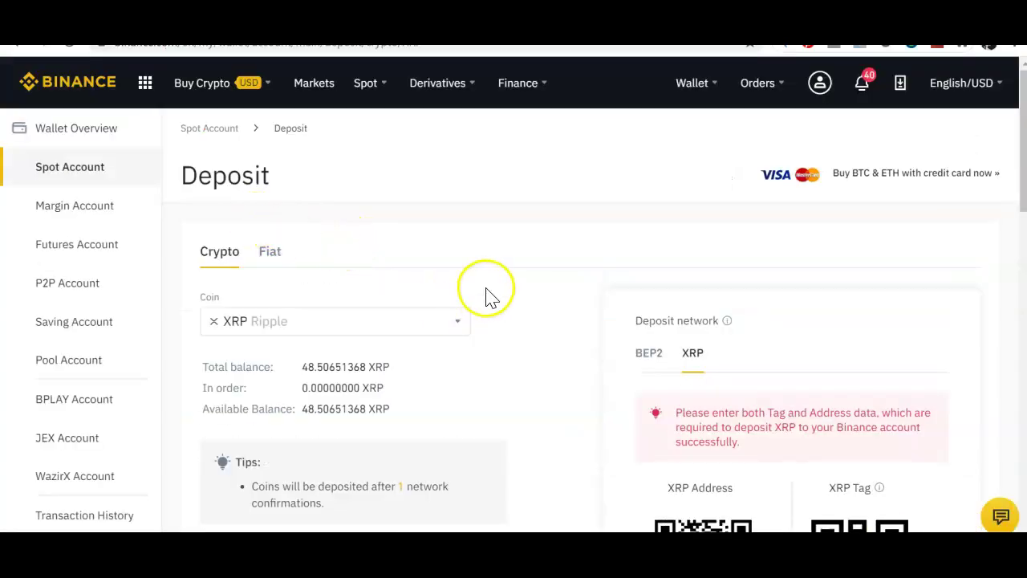
pyautogui.scroll(-3, 487, 293)
pyautogui.scroll(1, 486, 289)
pyautogui.scroll(-5, 484, 284)
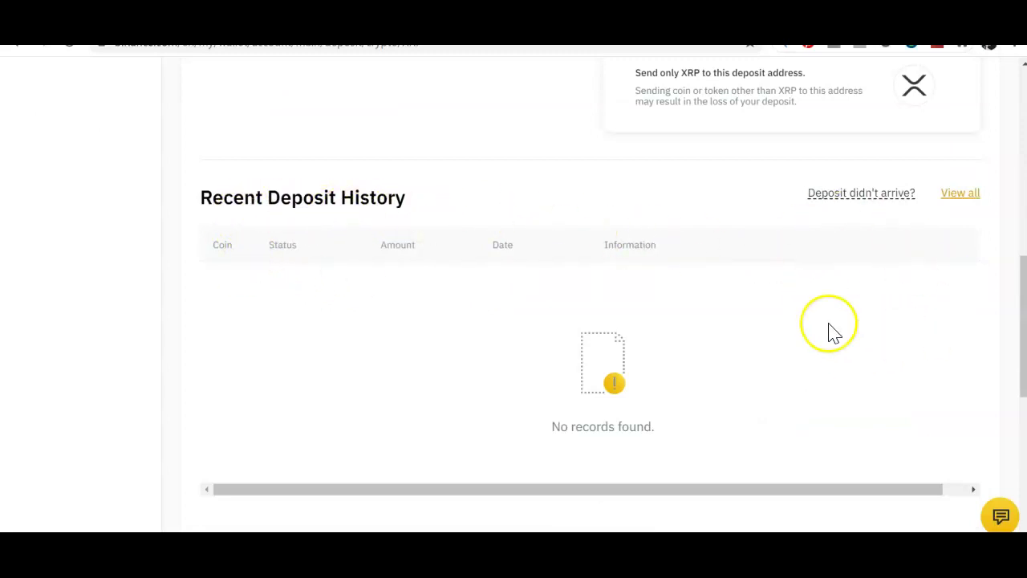
pyautogui.click(959, 194)
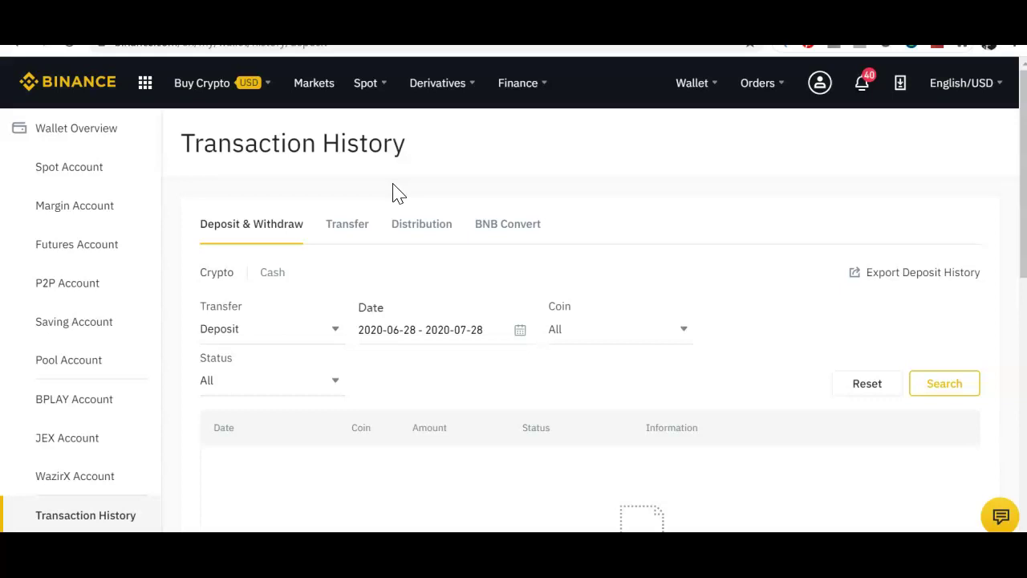
pyautogui.moveTo(682, 88)
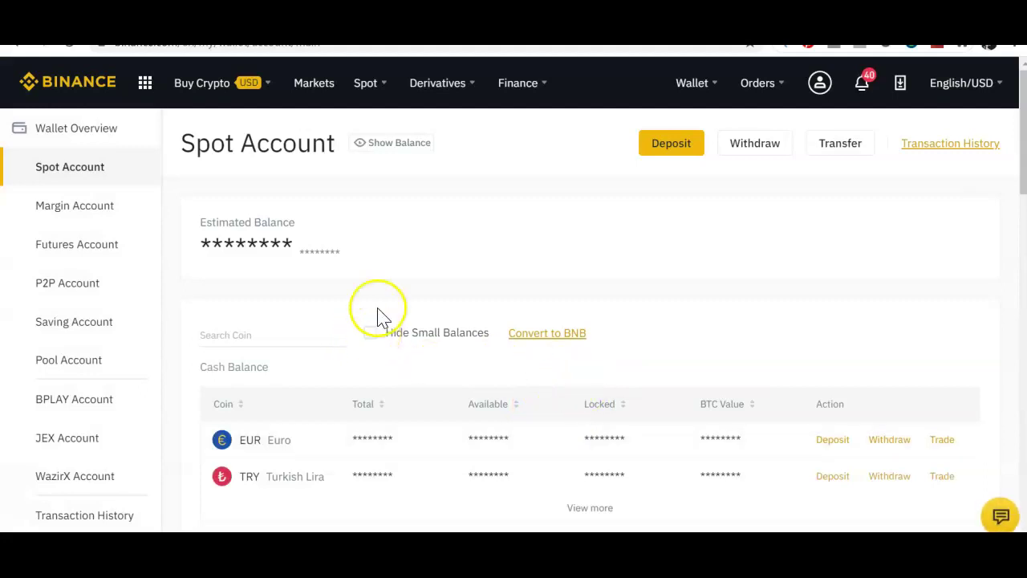
# Choose Classic from the Spot menu to load the BTC/USDT spot trading page
pyautogui.moveTo(499, 91)
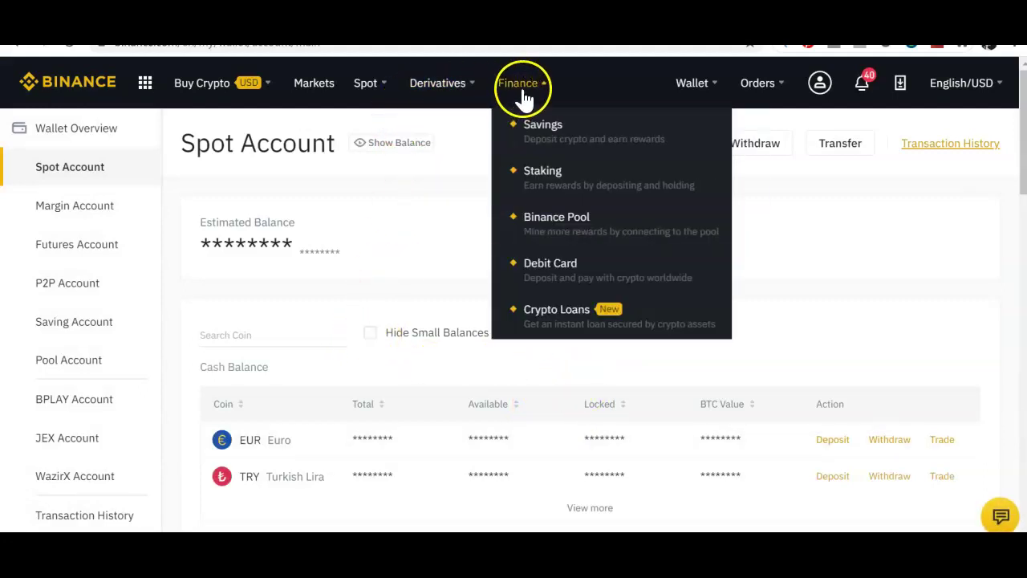
pyautogui.moveTo(678, 107)
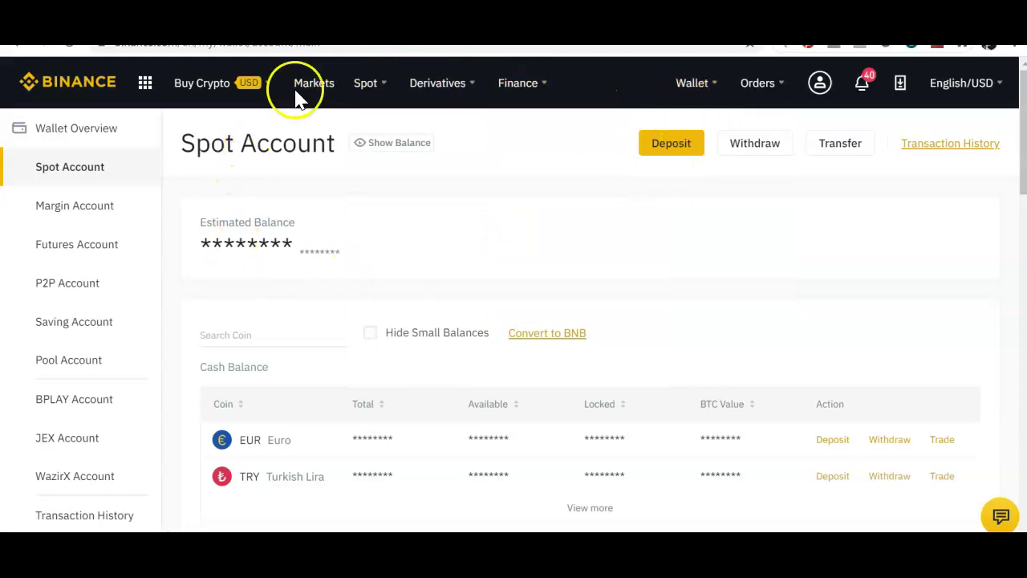
pyautogui.moveTo(374, 91)
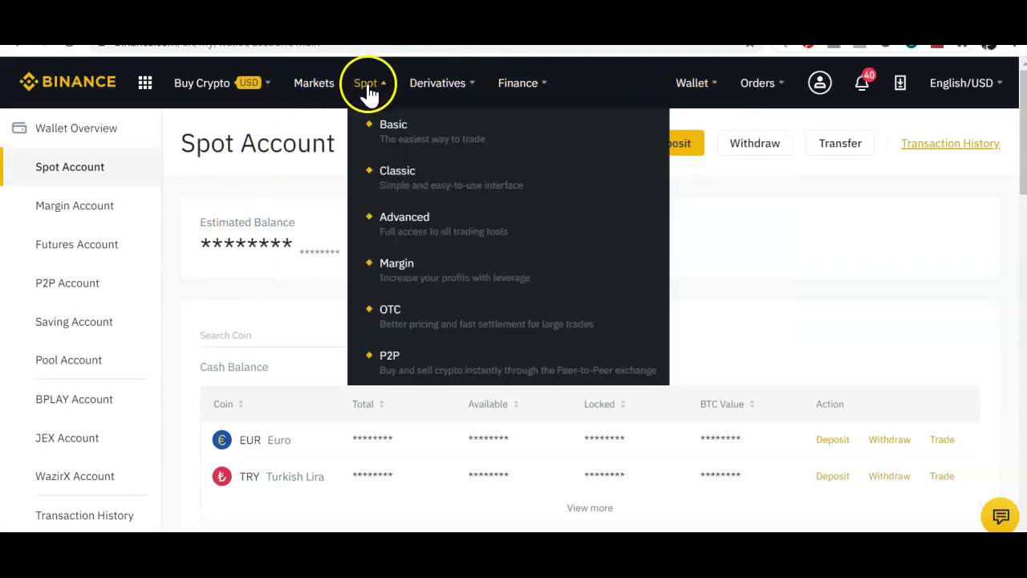
pyautogui.click(412, 196)
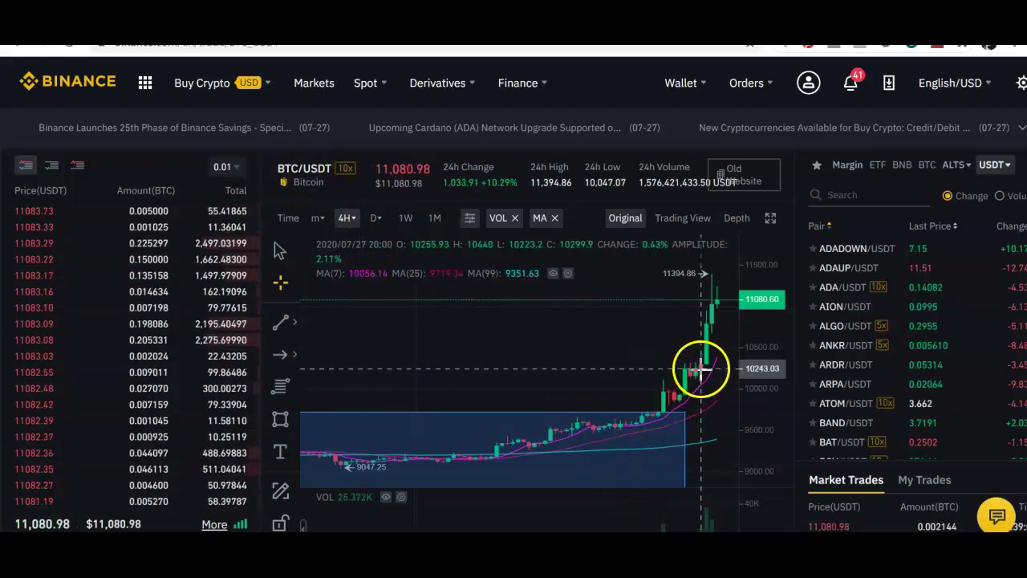
# Select and deselect the blue range rectangle on the BTC/USDT chart, then scroll toward the order form
pyautogui.moveTo(459, 554)
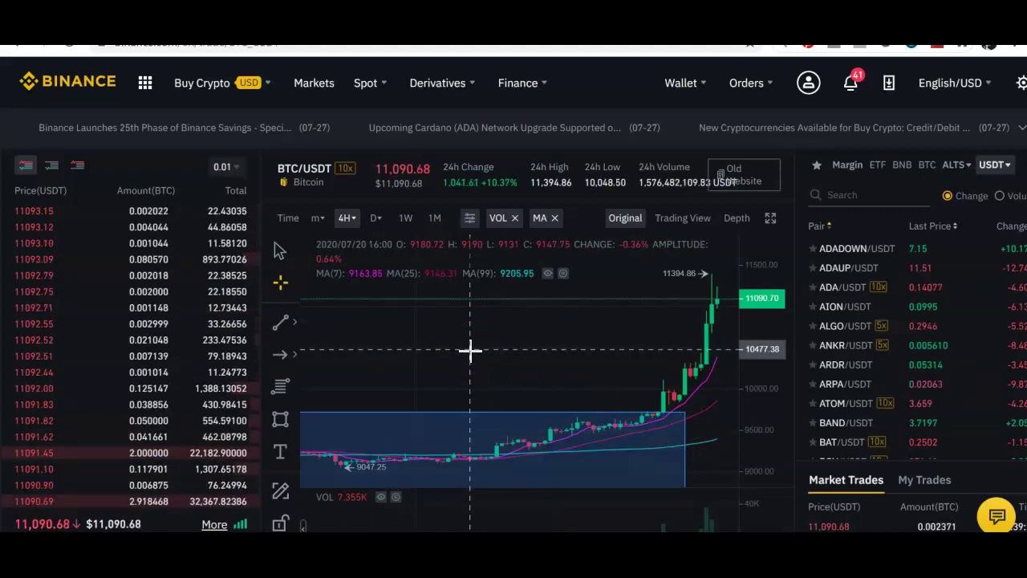
pyautogui.click(390, 493)
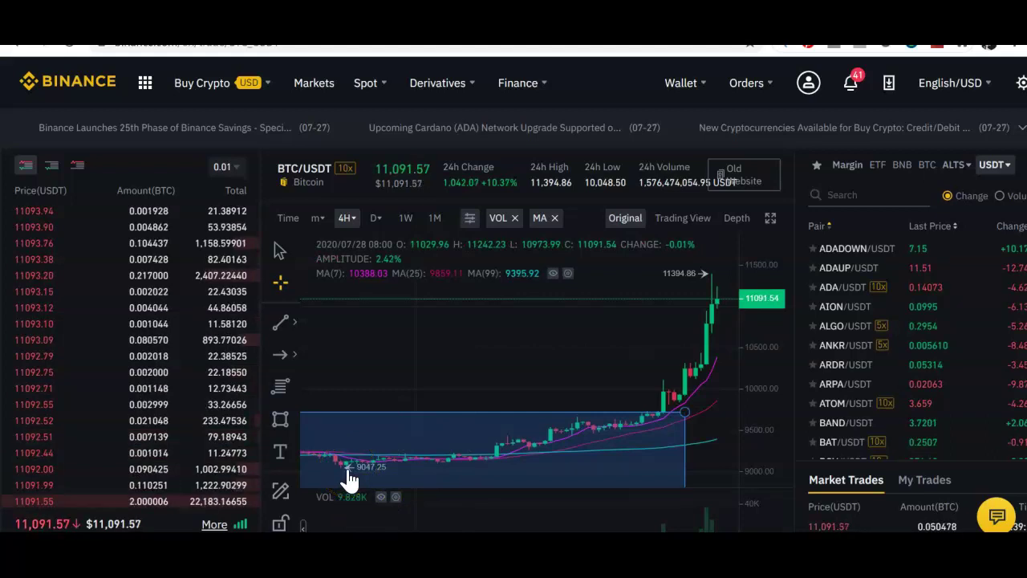
pyautogui.click(549, 355)
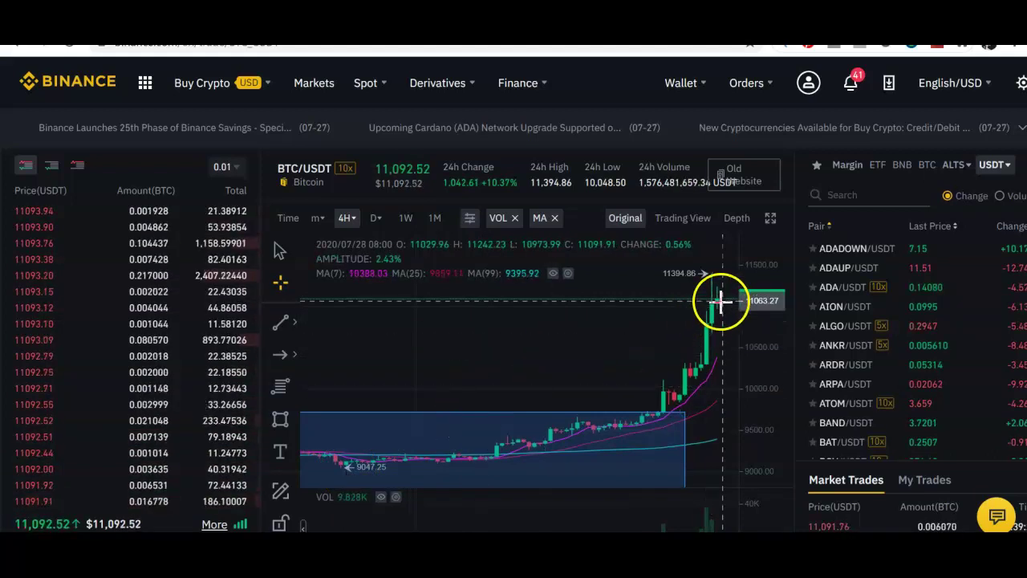
pyautogui.click(401, 486)
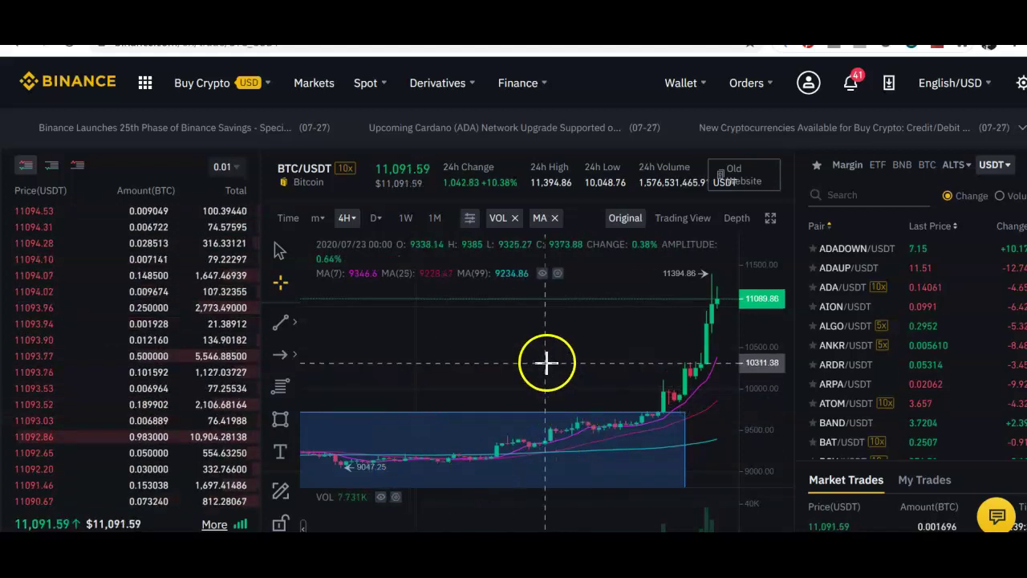
pyautogui.scroll(-5, 546, 362)
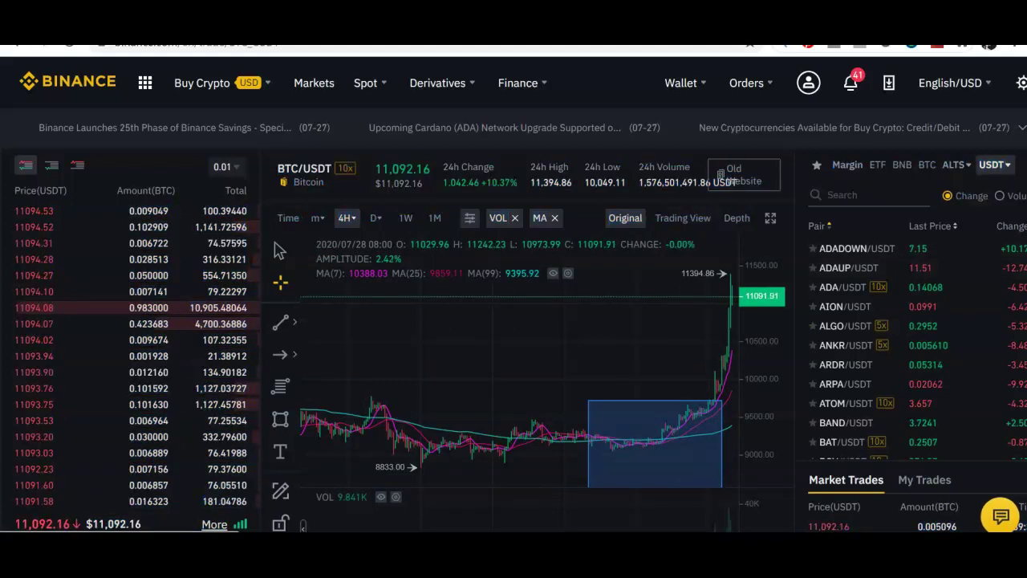
pyautogui.scroll(-3, 1021, 233)
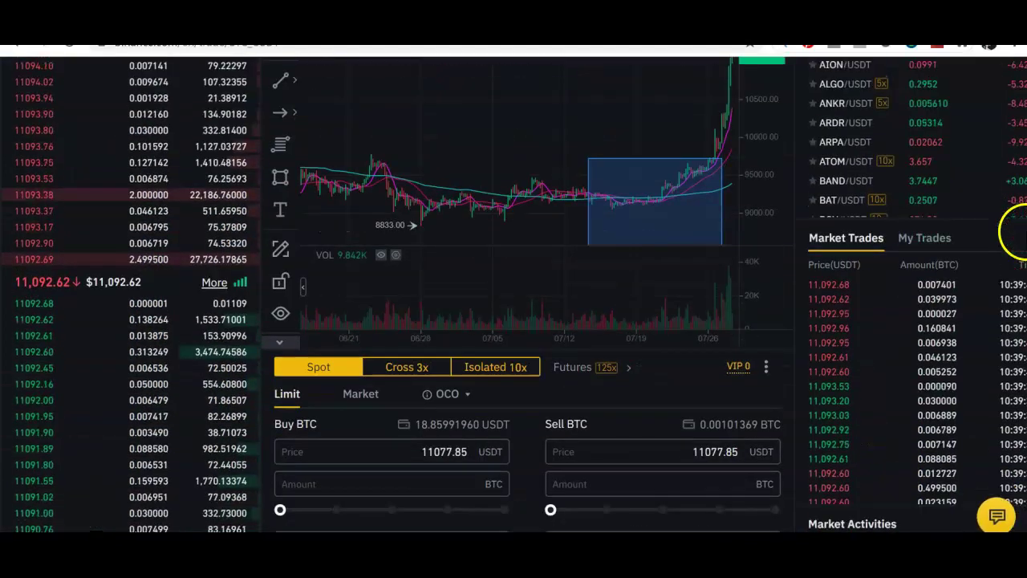
pyautogui.scroll(-1, 1015, 230)
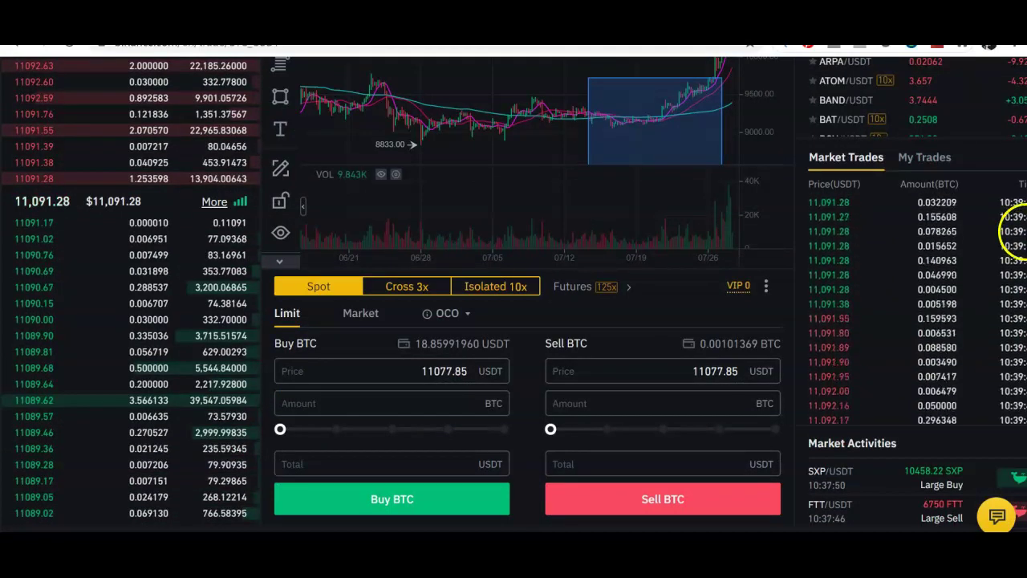
pyautogui.click(547, 404)
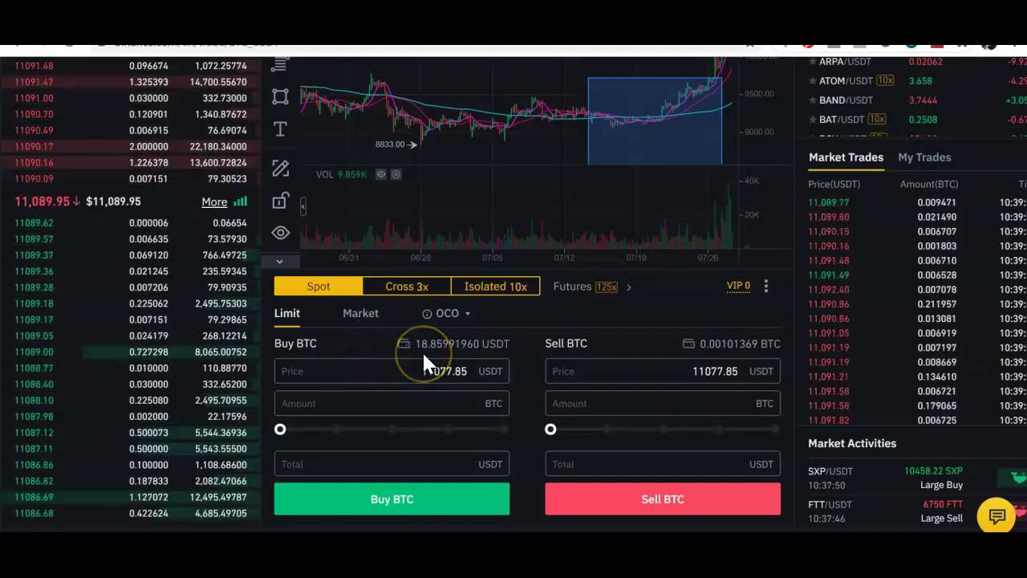
pyautogui.click(426, 367)
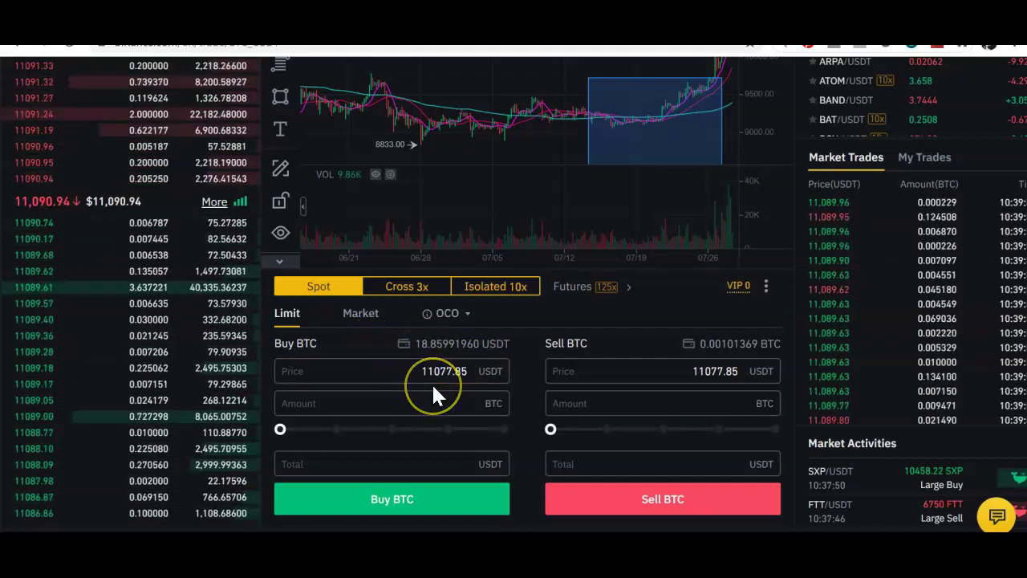
pyautogui.click(287, 313)
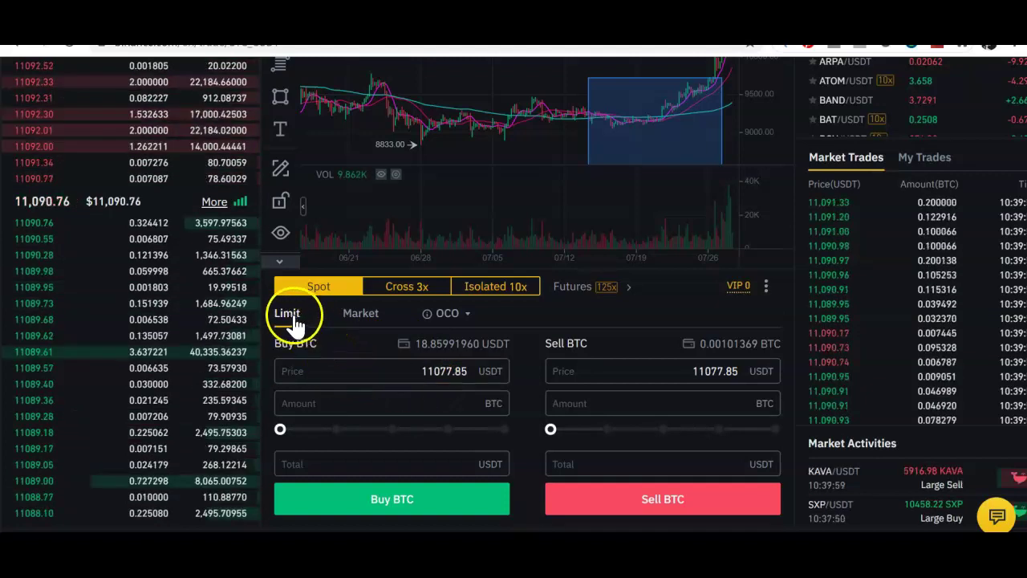
pyautogui.click(442, 393)
pyautogui.click(420, 369)
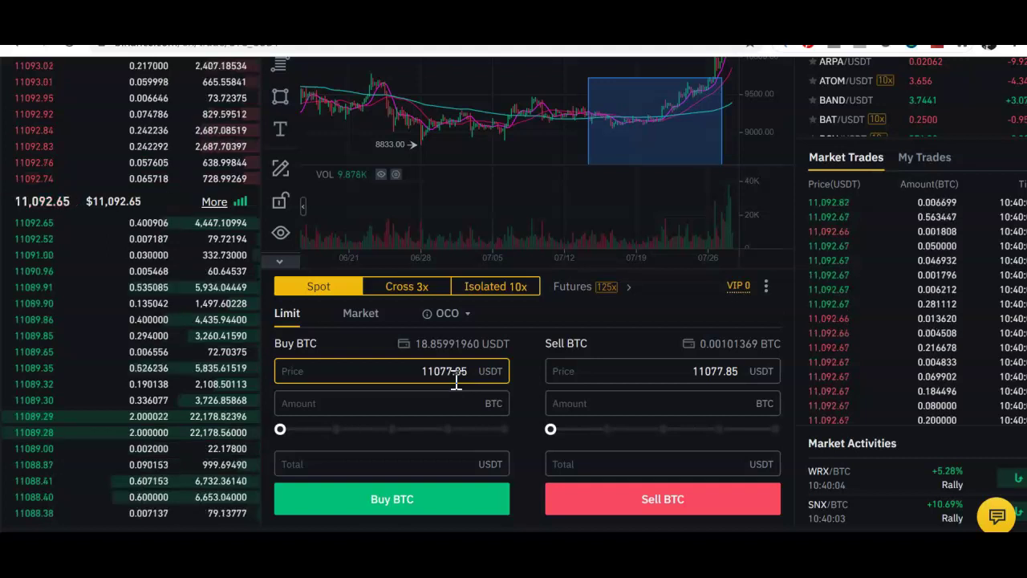
pyautogui.click(456, 388)
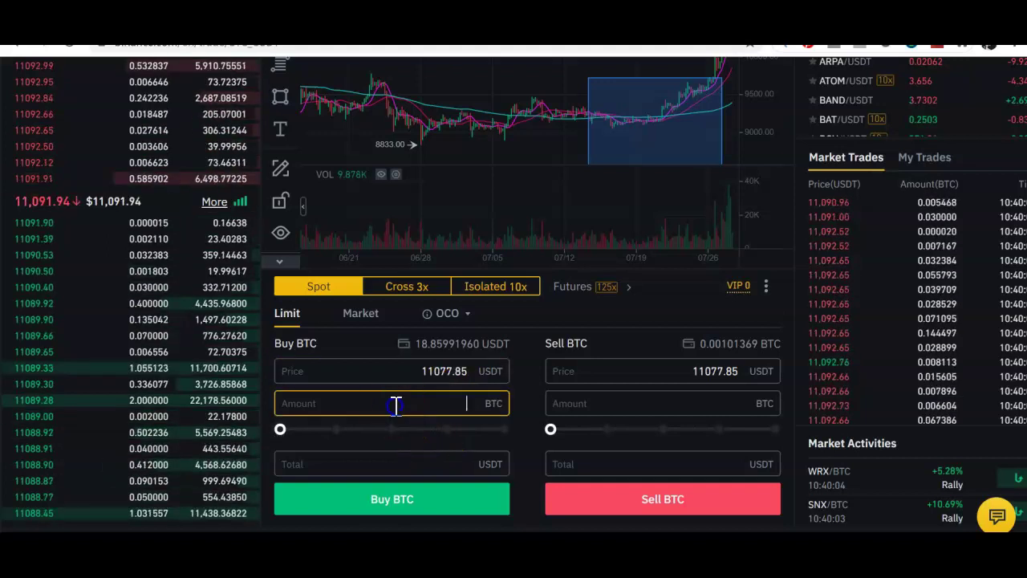
pyautogui.moveTo(282, 428); pyautogui.dragTo(353, 440)
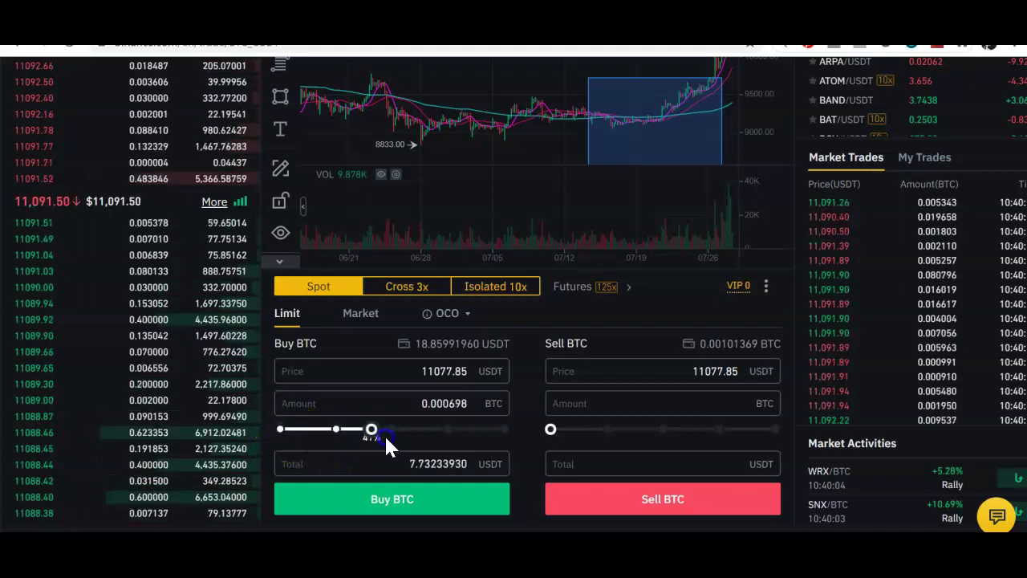
pyautogui.moveTo(514, 443); pyautogui.dragTo(270, 440)
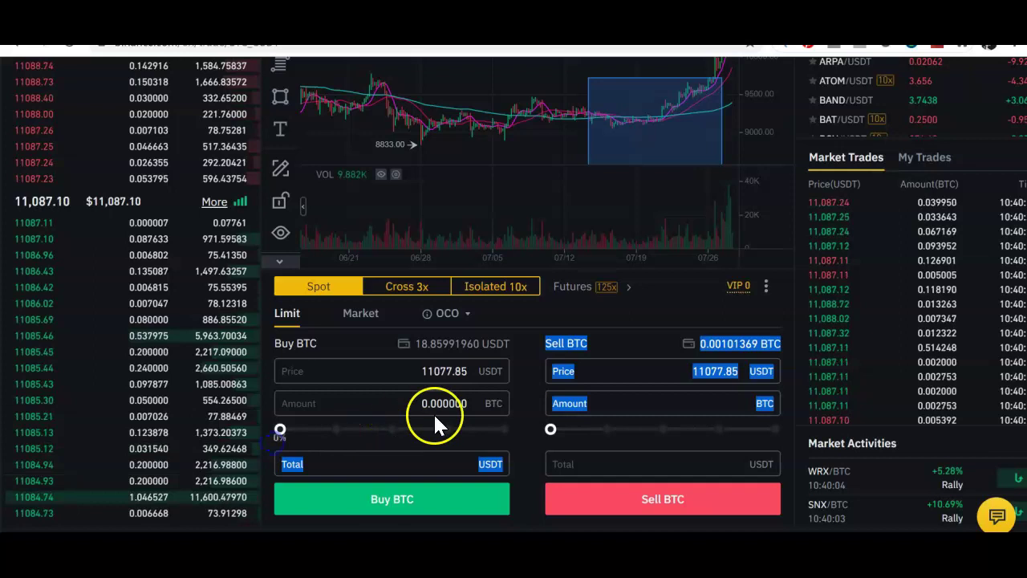
pyautogui.click(467, 403)
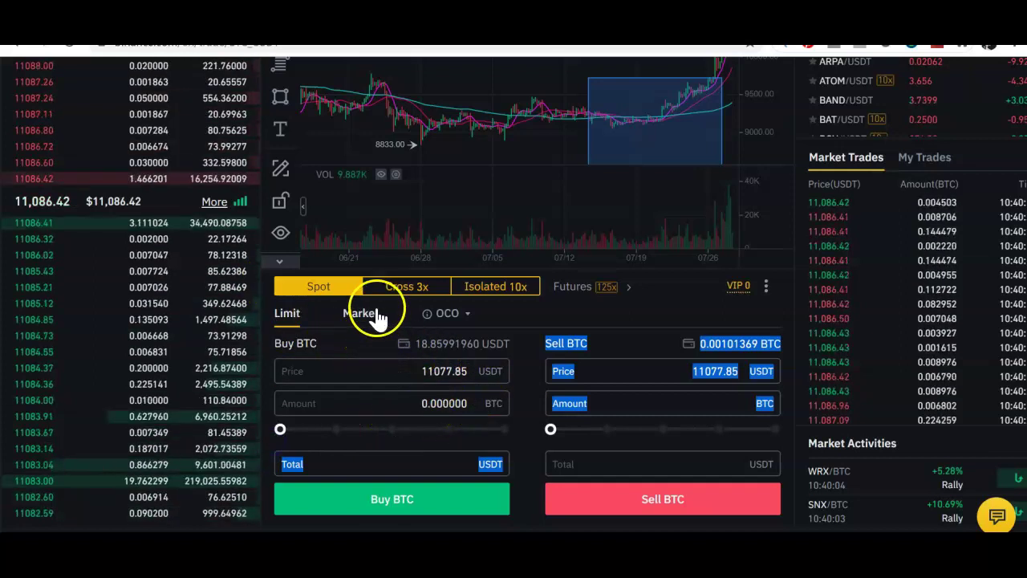
pyautogui.moveTo(476, 322)
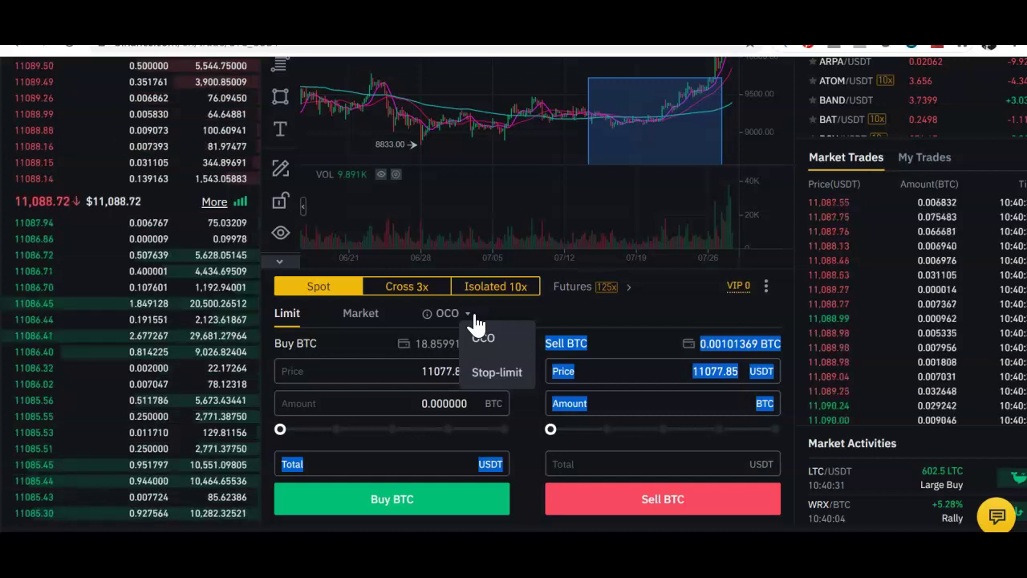
pyautogui.scroll(-1, 682, 418)
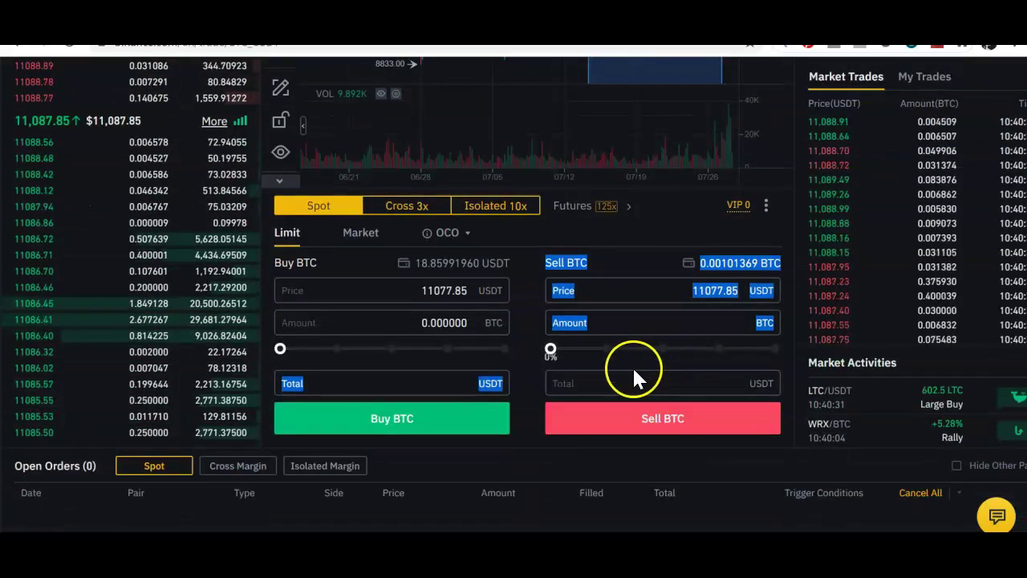
pyautogui.click(592, 350)
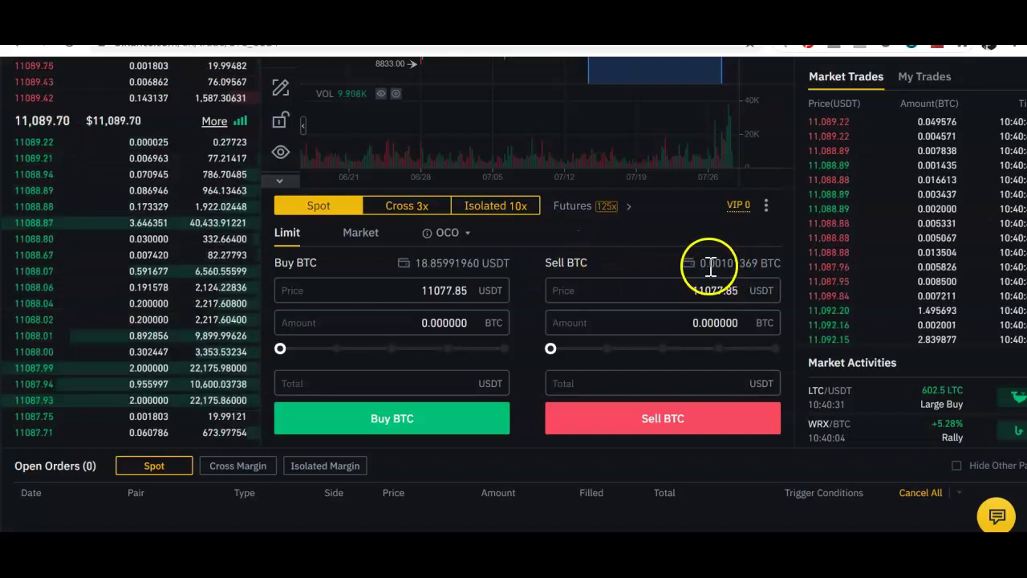
pyautogui.moveTo(724, 268); pyautogui.dragTo(758, 270)
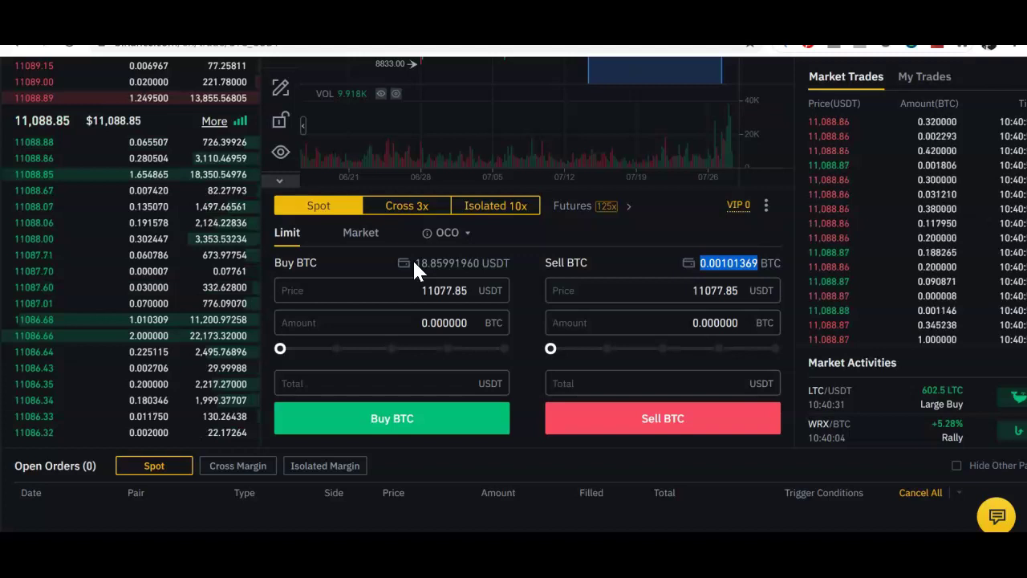
pyautogui.scroll(1, 412, 241)
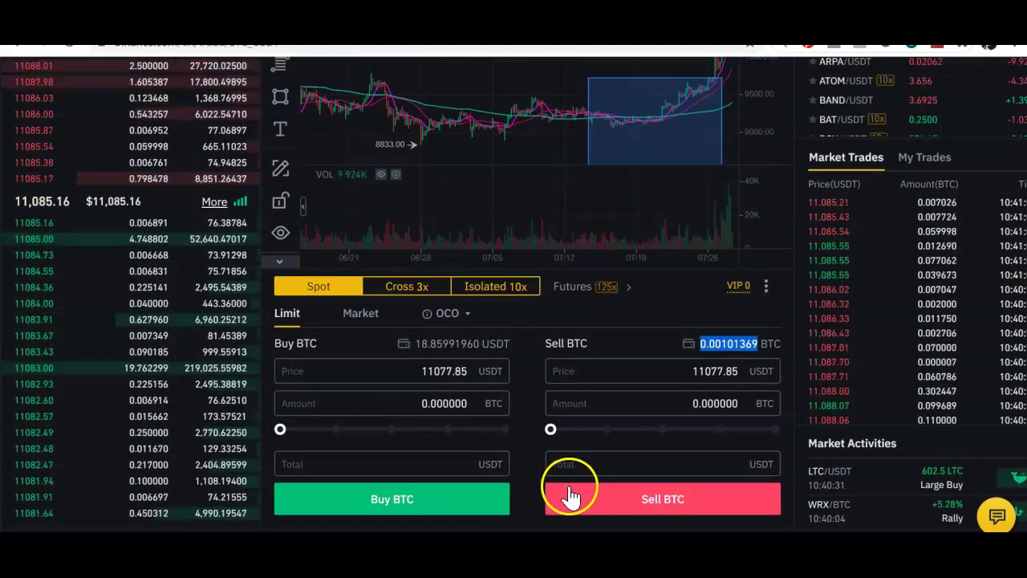
pyautogui.click(427, 377)
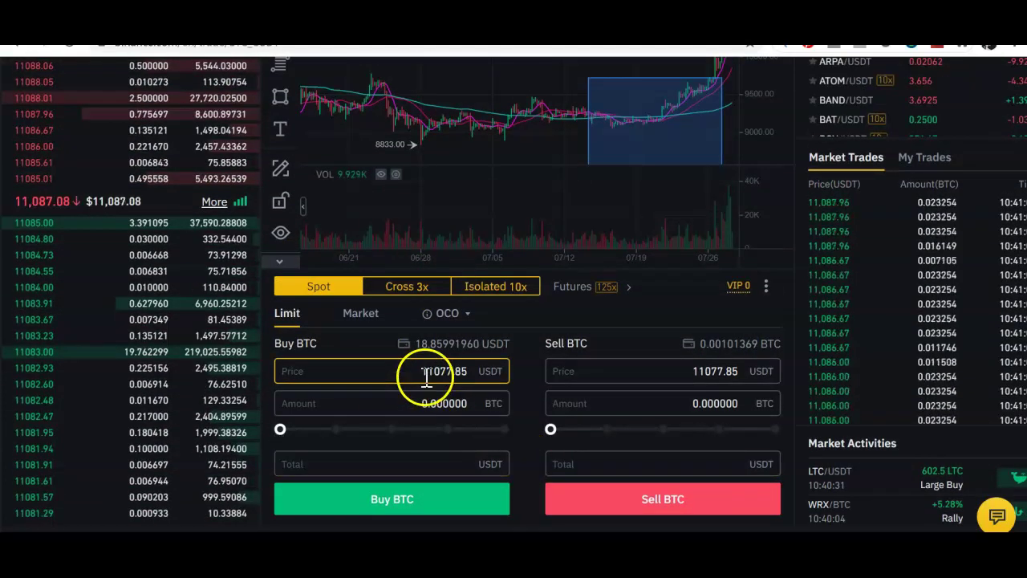
pyautogui.click(463, 528)
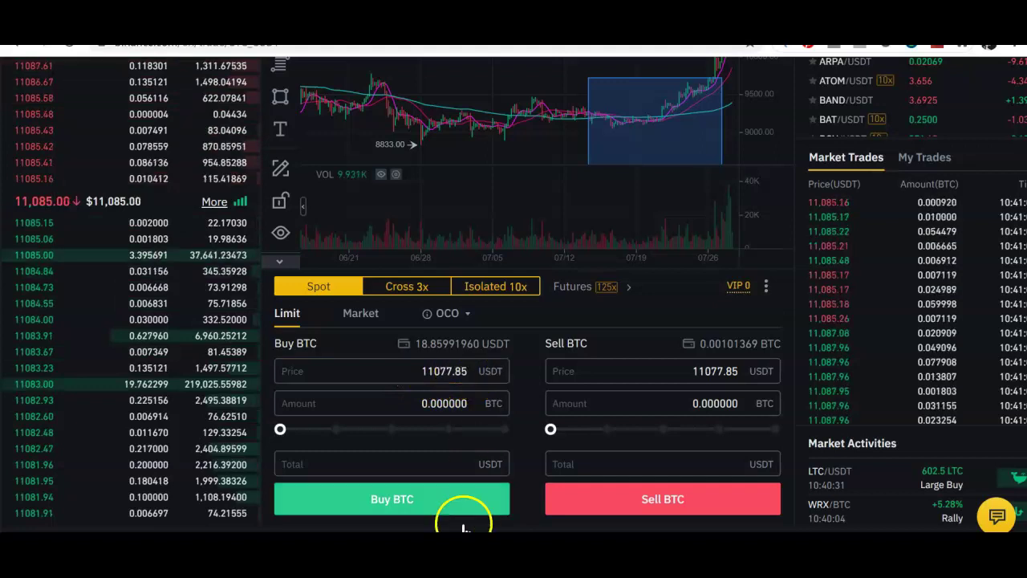
pyautogui.click(433, 371)
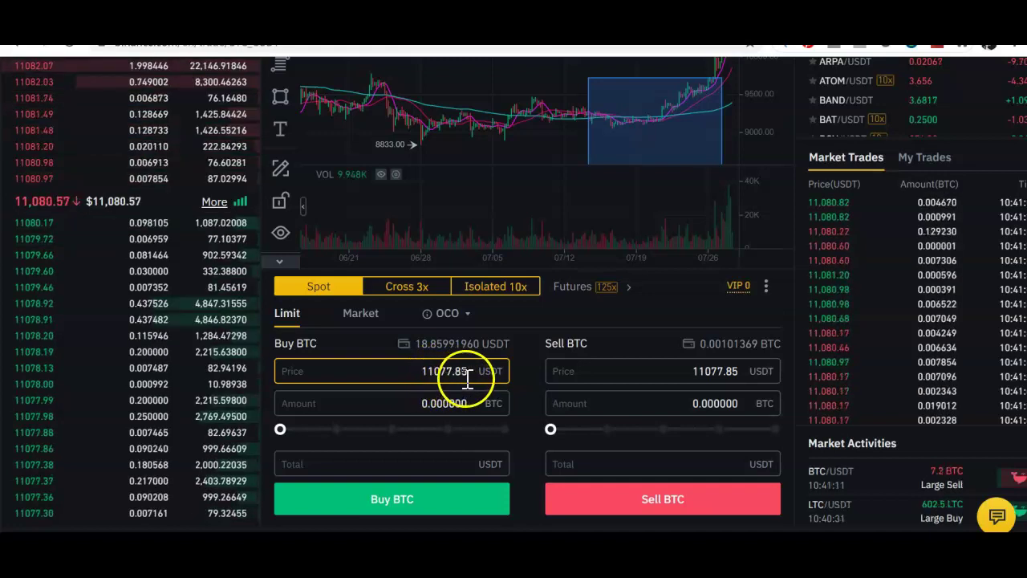
pyautogui.click(474, 459)
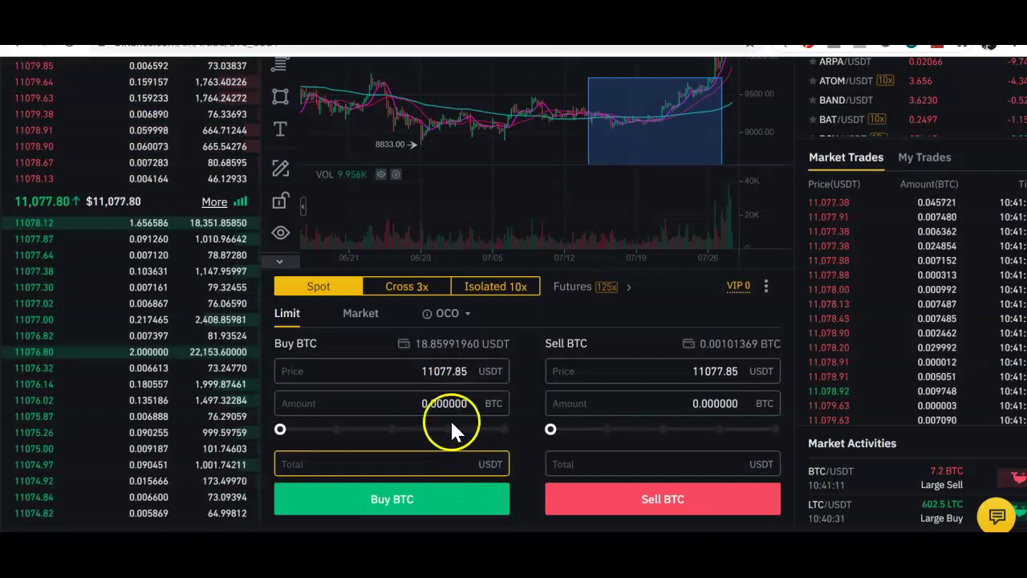
pyautogui.click(442, 369)
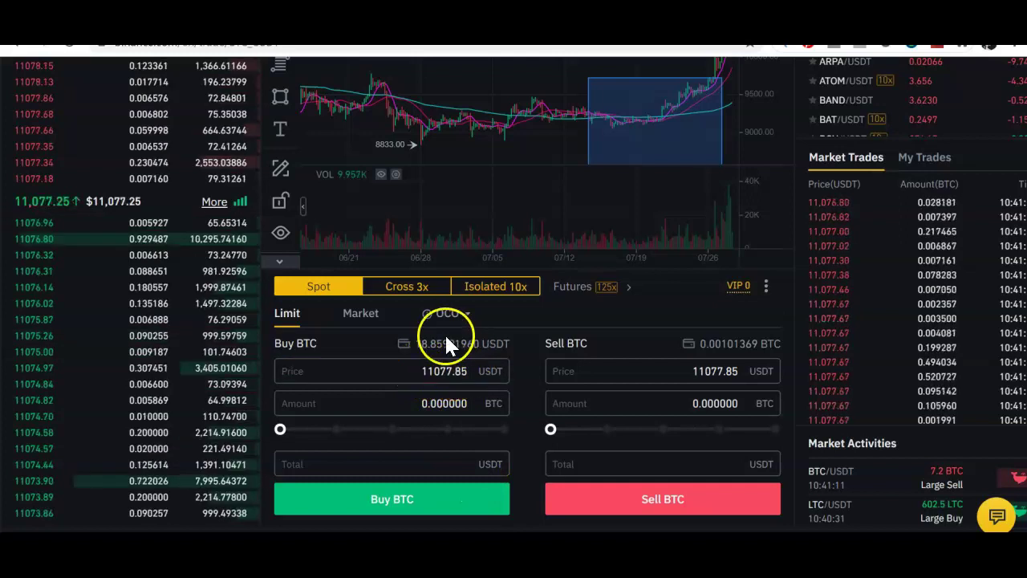
pyautogui.scroll(-3, 417, 353)
pyautogui.scroll(2, 417, 353)
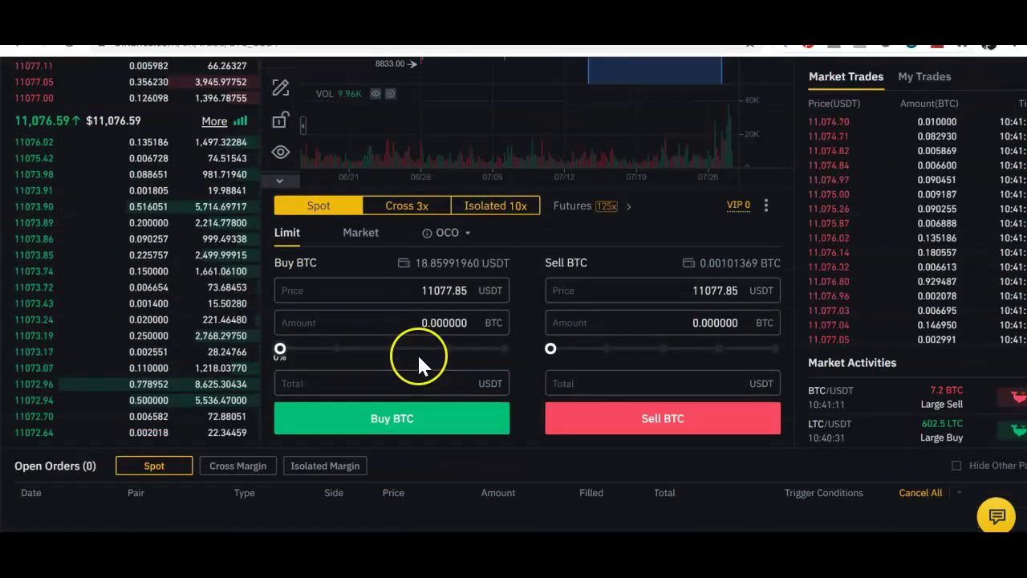
pyautogui.scroll(5, 417, 353)
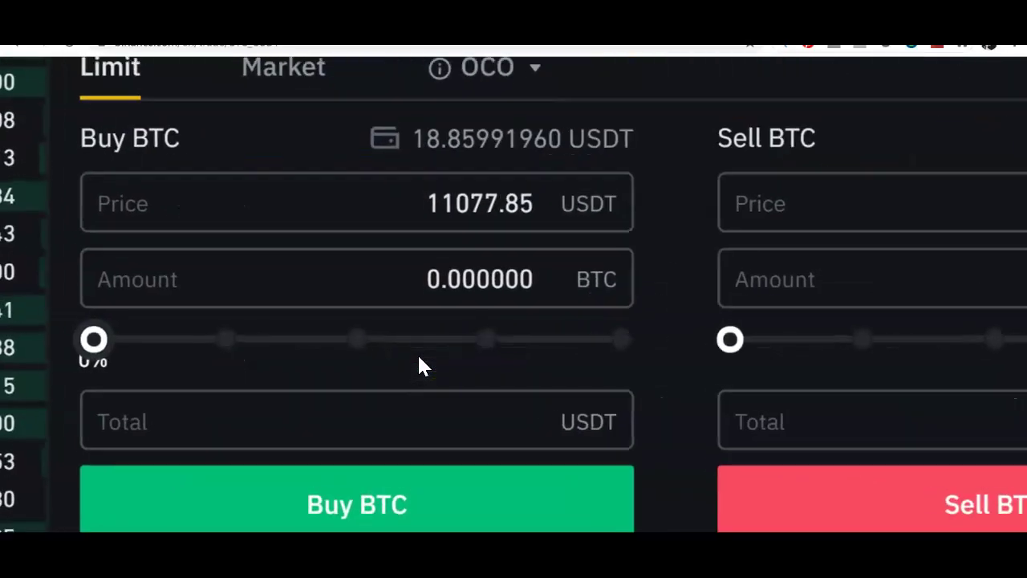
pyautogui.click(503, 210)
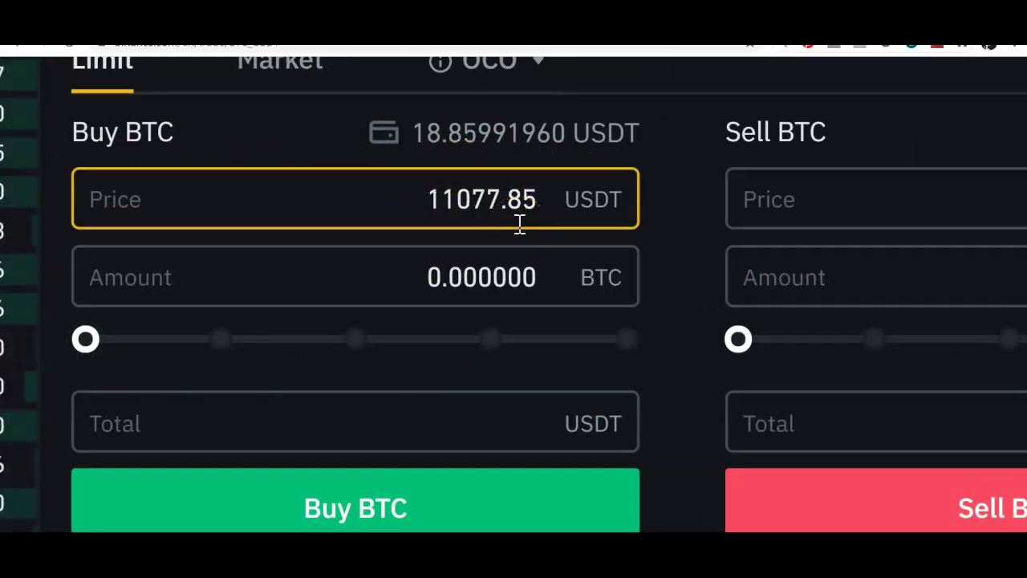
pyautogui.click(85, 338)
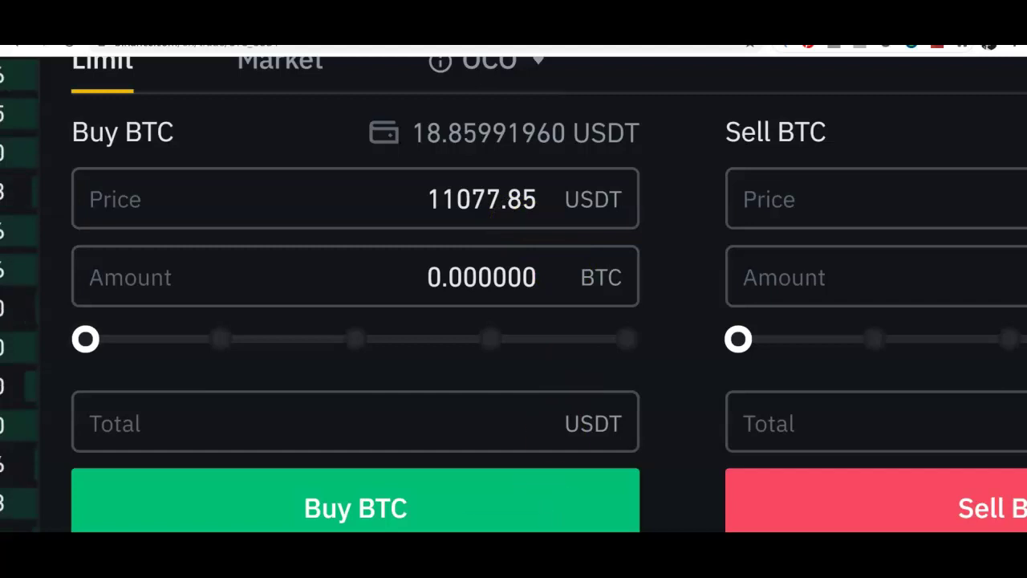
pyautogui.scroll(-2, 486, 492)
pyautogui.scroll(2, 486, 487)
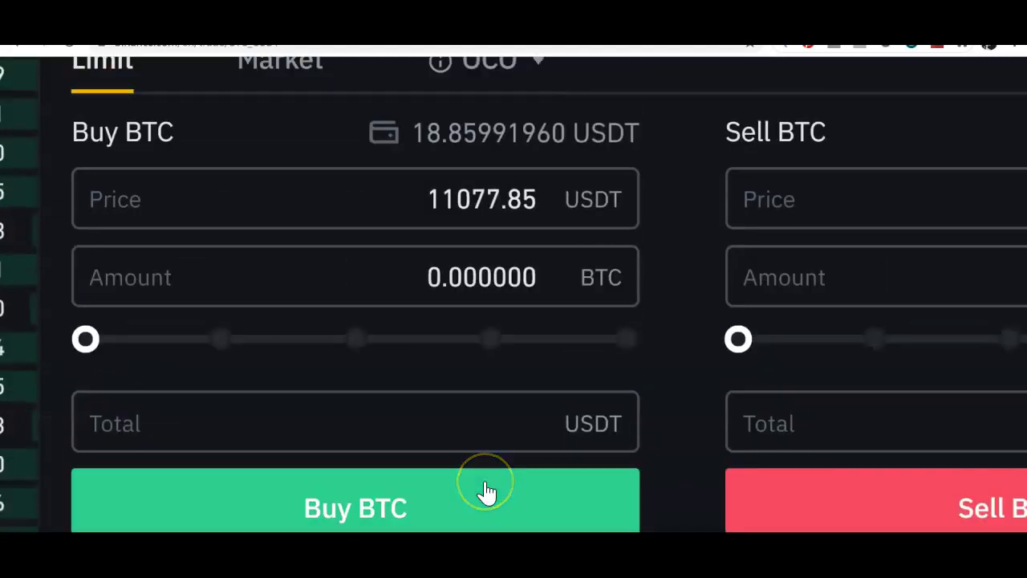
pyautogui.hotkey('ctrl', '-')
pyautogui.hotkey('ctrl', '-')
pyautogui.hotkey('ctrl', '-')
pyautogui.hotkey('ctrl', '-')
pyautogui.hotkey('ctrl', '-')
pyautogui.hotkey('ctrl', '-')
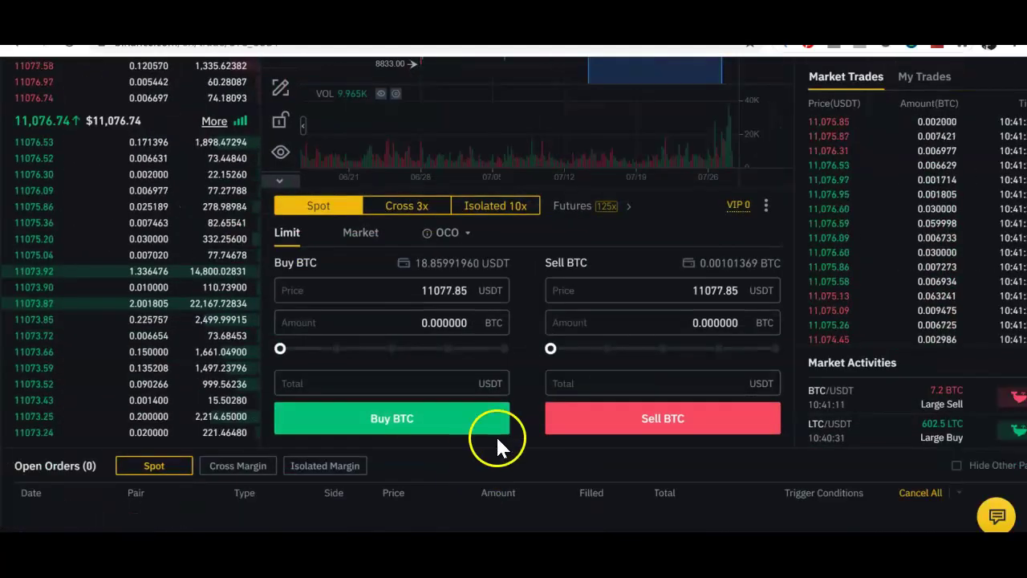
pyautogui.scroll(3, 567, 309)
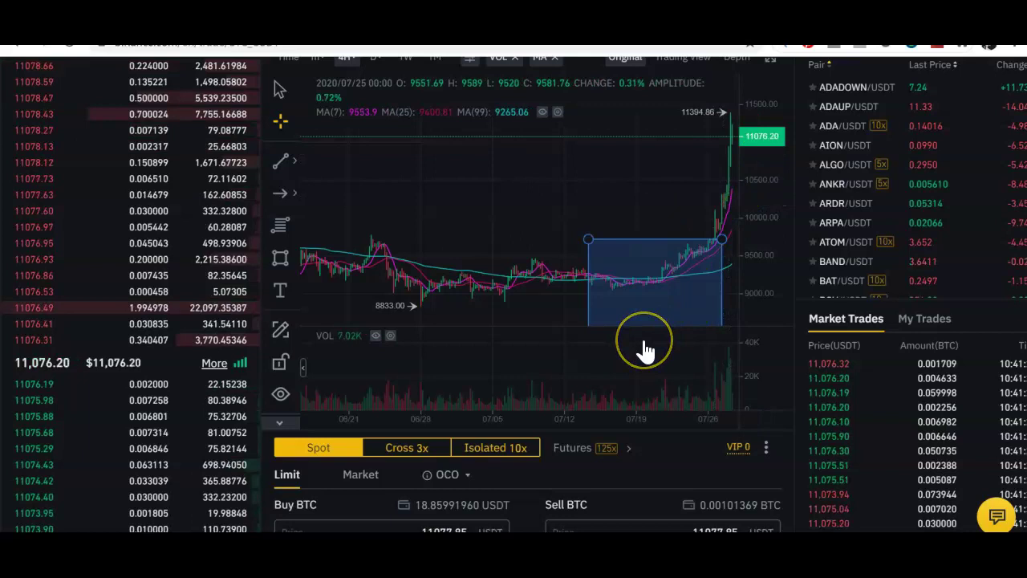
# Zoom and pan the BTC/USDT chart's time axis, then switch to the ARDR/USDT pair
pyautogui.scroll(5, 646, 350)
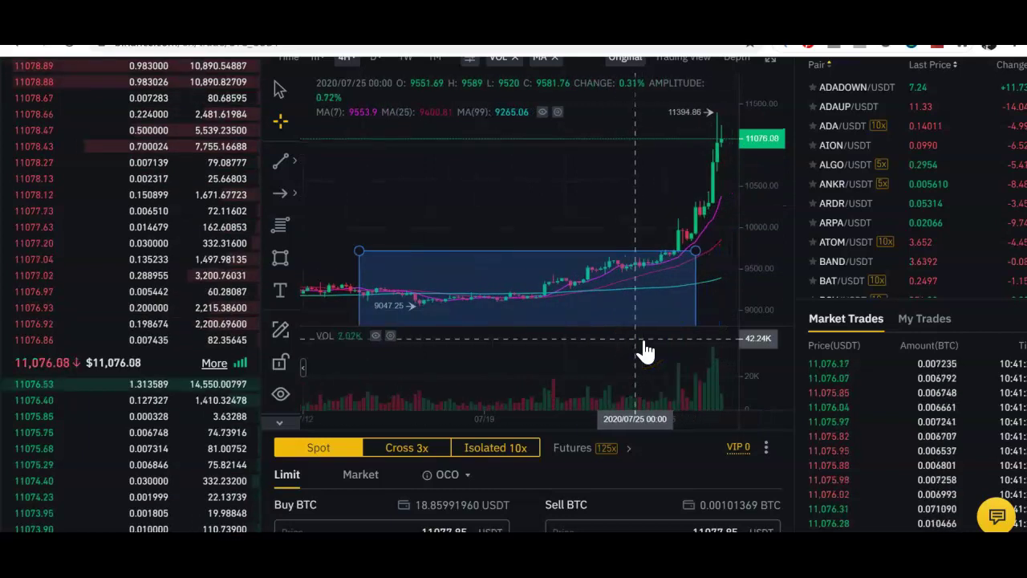
pyautogui.scroll(3, 646, 350)
pyautogui.moveTo(699, 291); pyautogui.dragTo(679, 230)
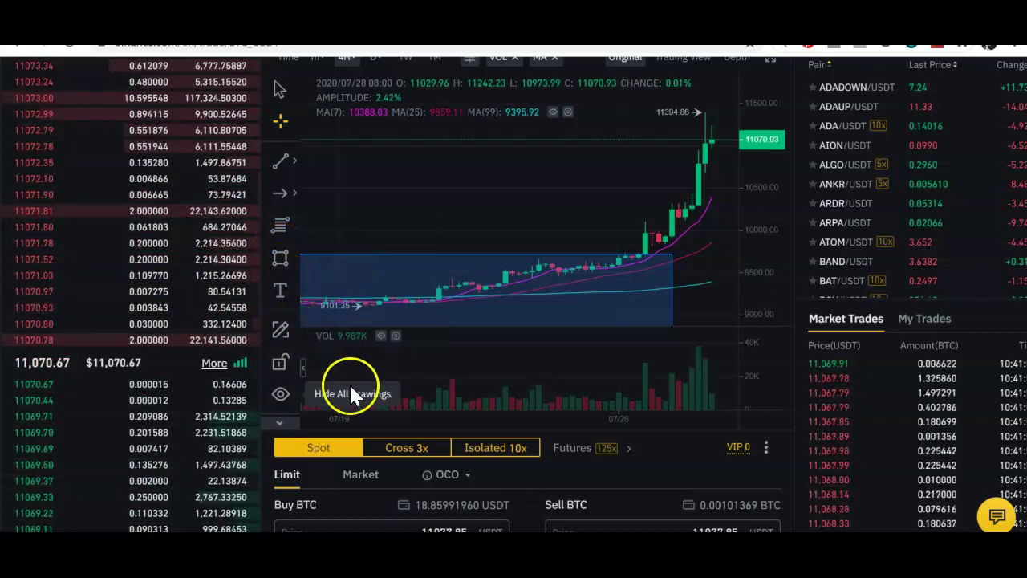
pyautogui.scroll(3, 630, 409)
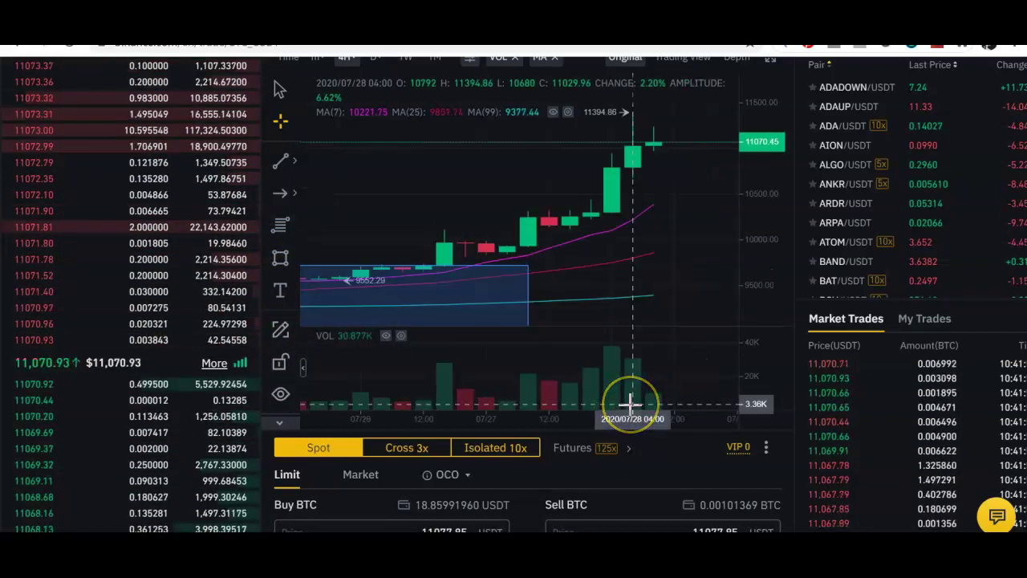
pyautogui.scroll(3, 629, 401)
pyautogui.moveTo(628, 406); pyautogui.dragTo(646, 325)
pyautogui.scroll(-3, 646, 325)
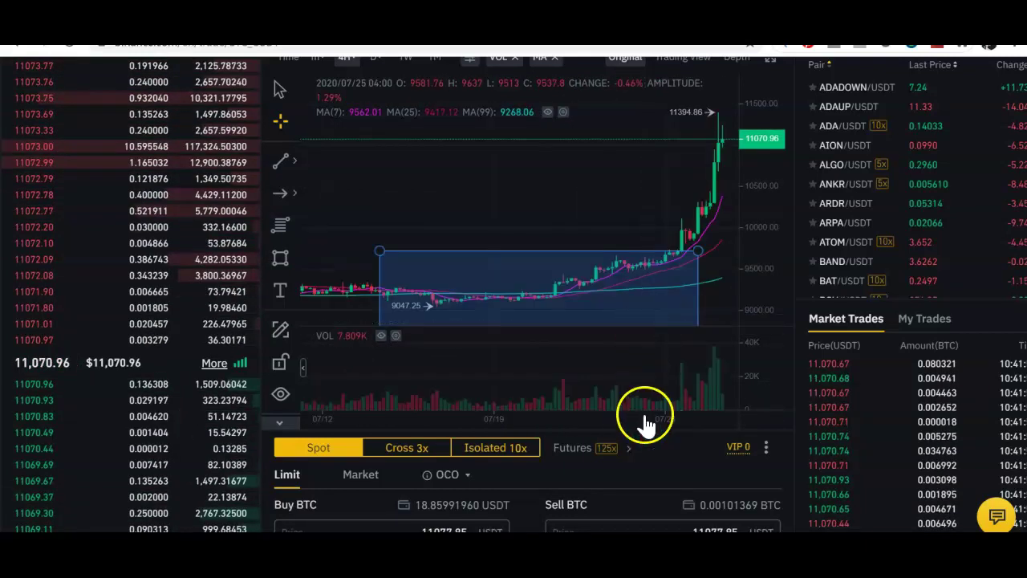
pyautogui.scroll(1, 659, 411)
pyautogui.scroll(-2, 660, 417)
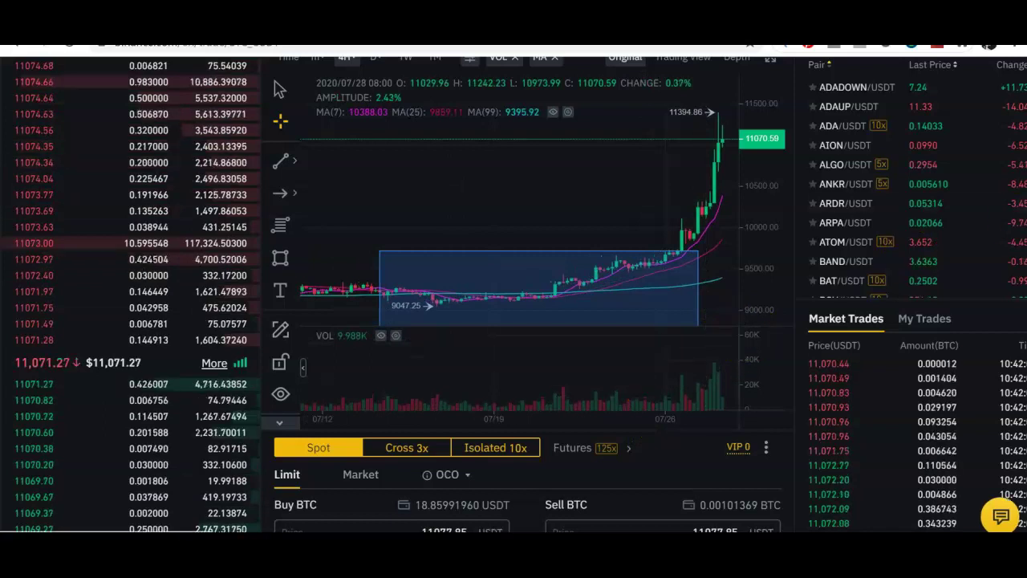
pyautogui.click(846, 203)
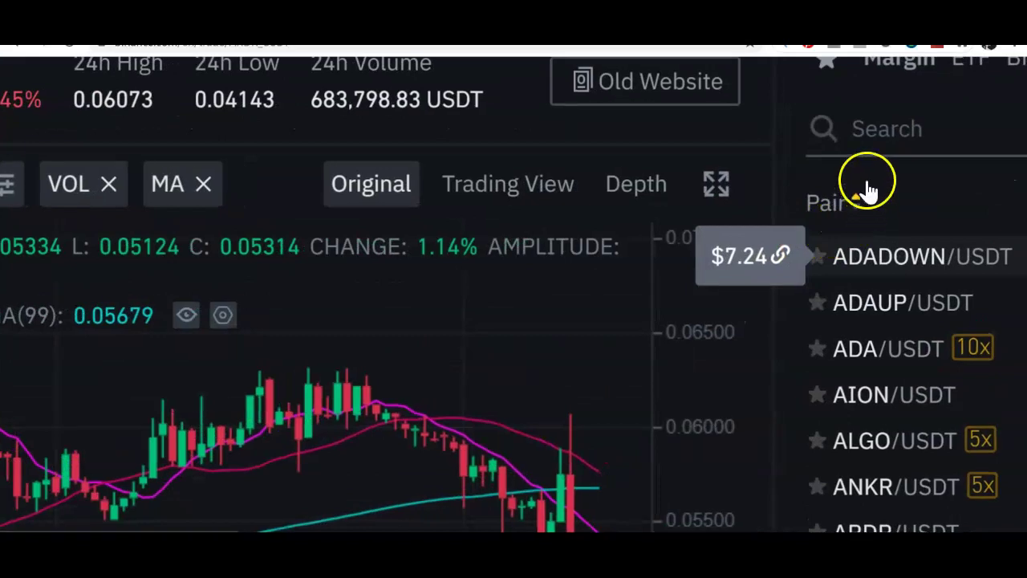
# Toggle the pair list between ascending and descending sort and scroll its columns sideways
pyautogui.click(809, 227)
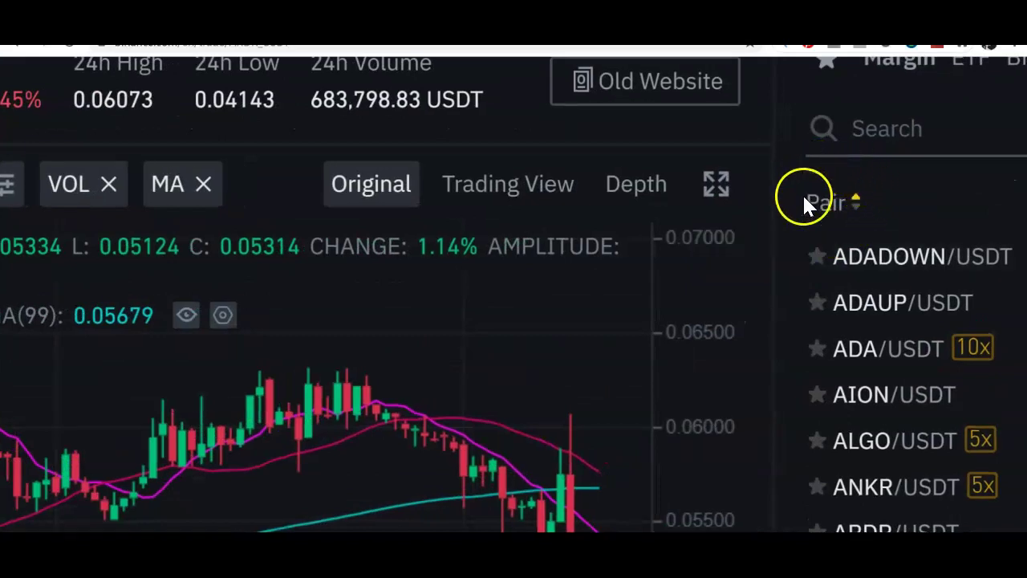
pyautogui.click(856, 205)
pyautogui.click(855, 205)
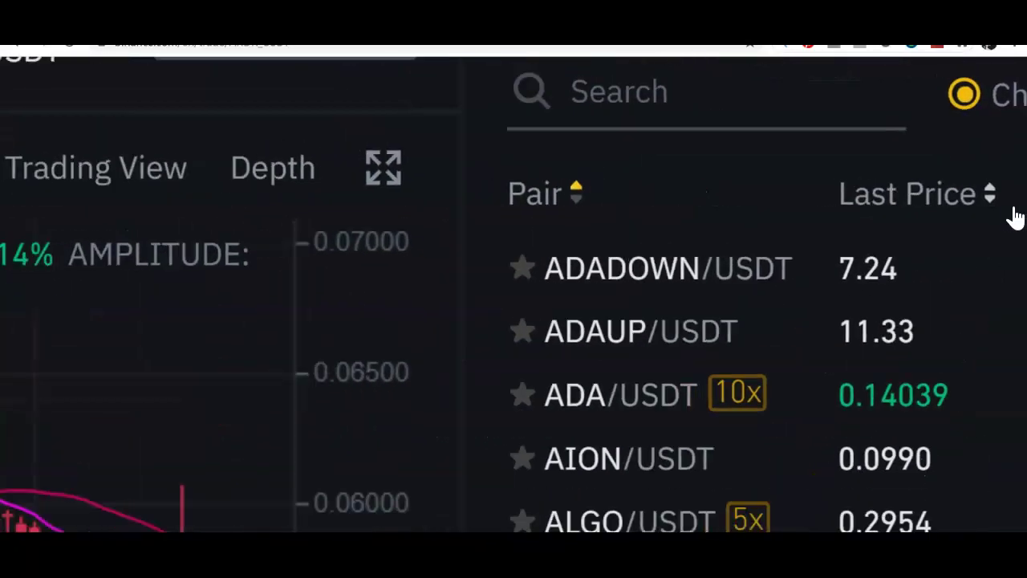
pyautogui.click(919, 210)
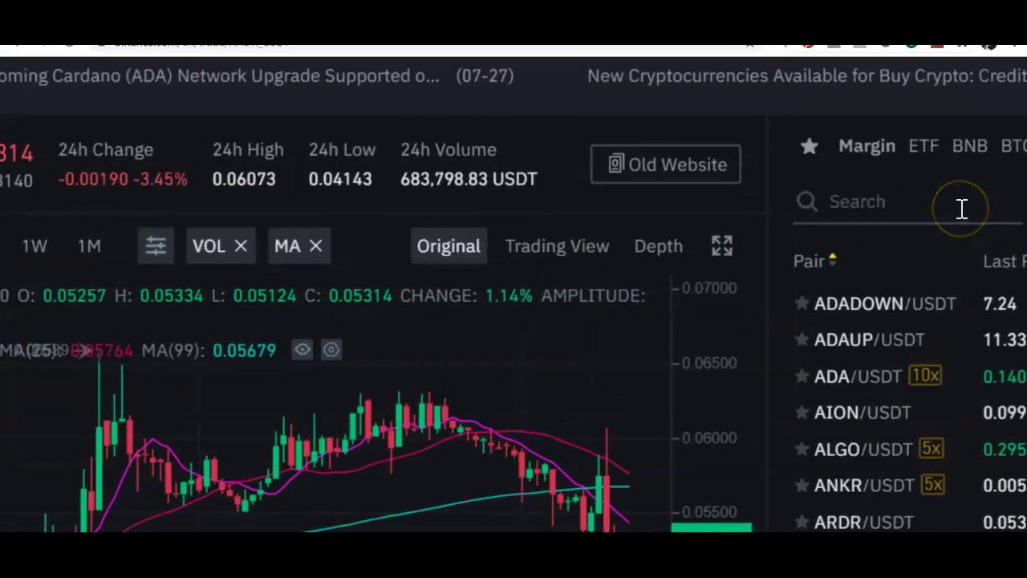
pyautogui.hscroll(2, 465, 270)
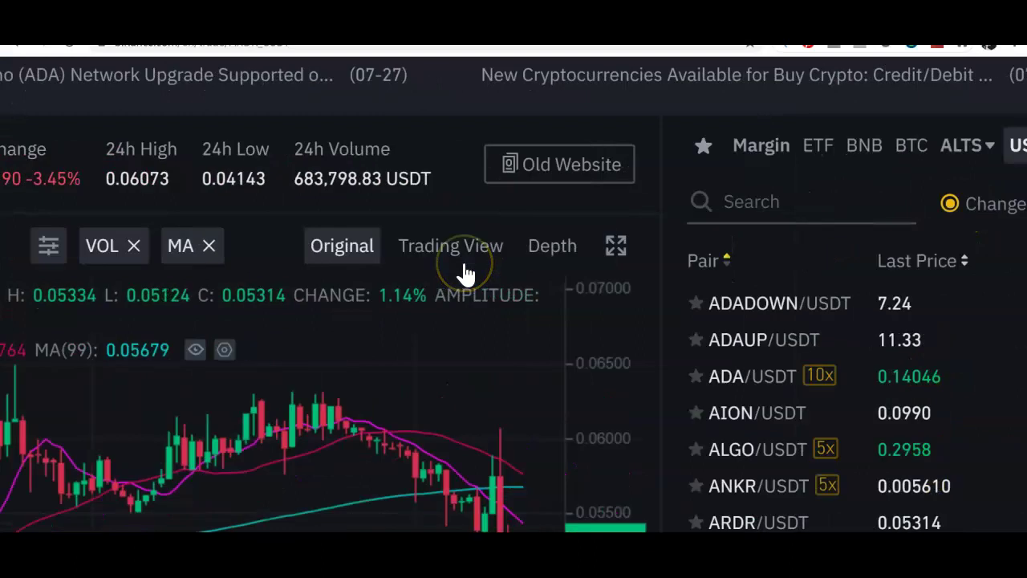
pyautogui.hscroll(1, 465, 273)
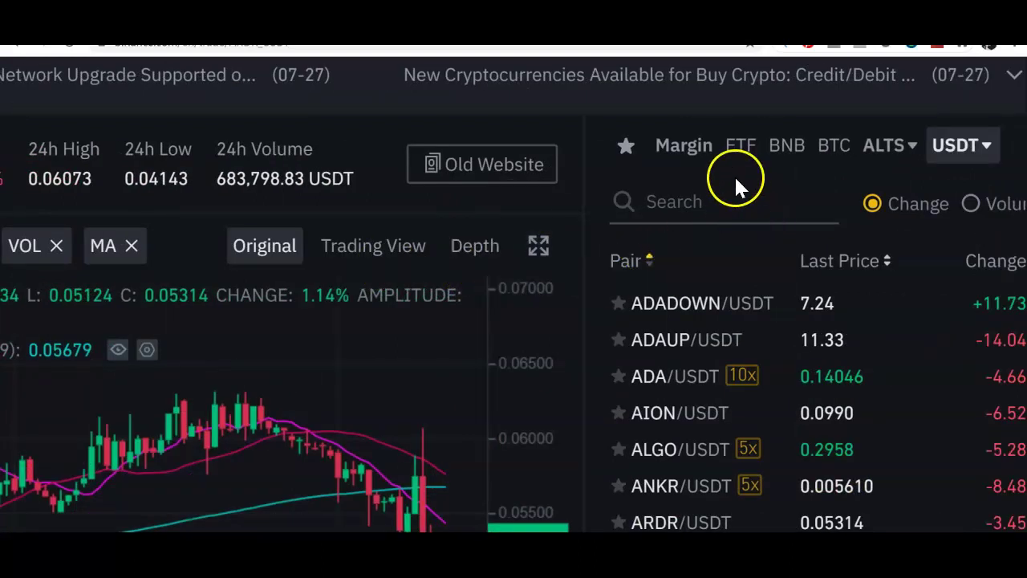
# Browse the BNB and alternative quote-coin lists, then show the USDT-quoted pairs
pyautogui.click(774, 166)
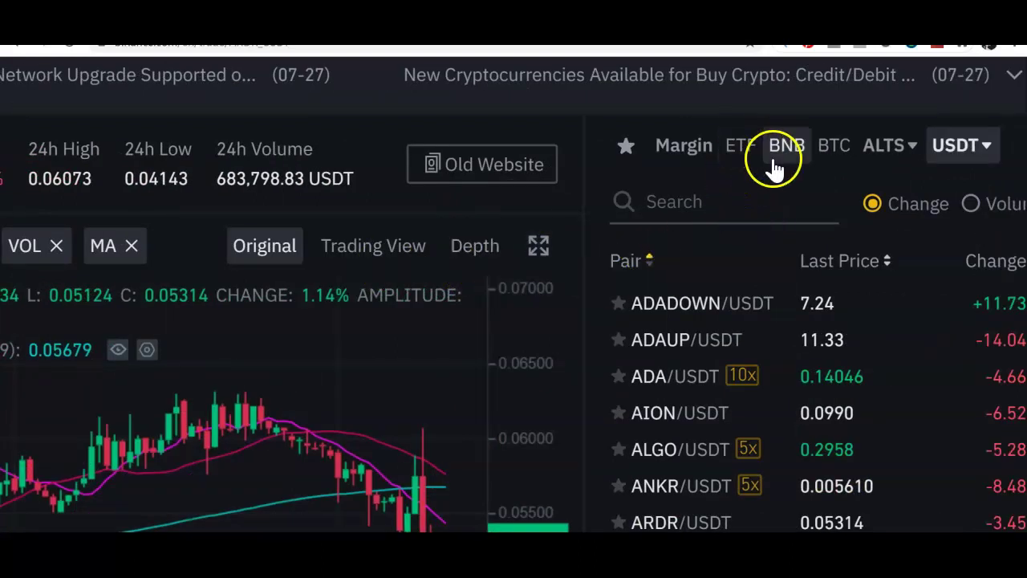
pyautogui.click(825, 163)
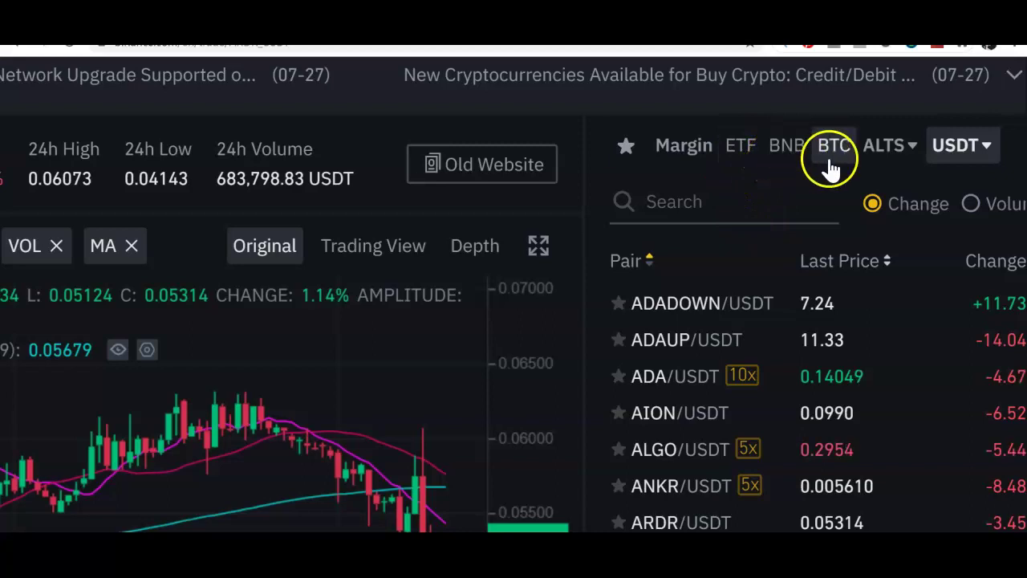
pyautogui.click(911, 149)
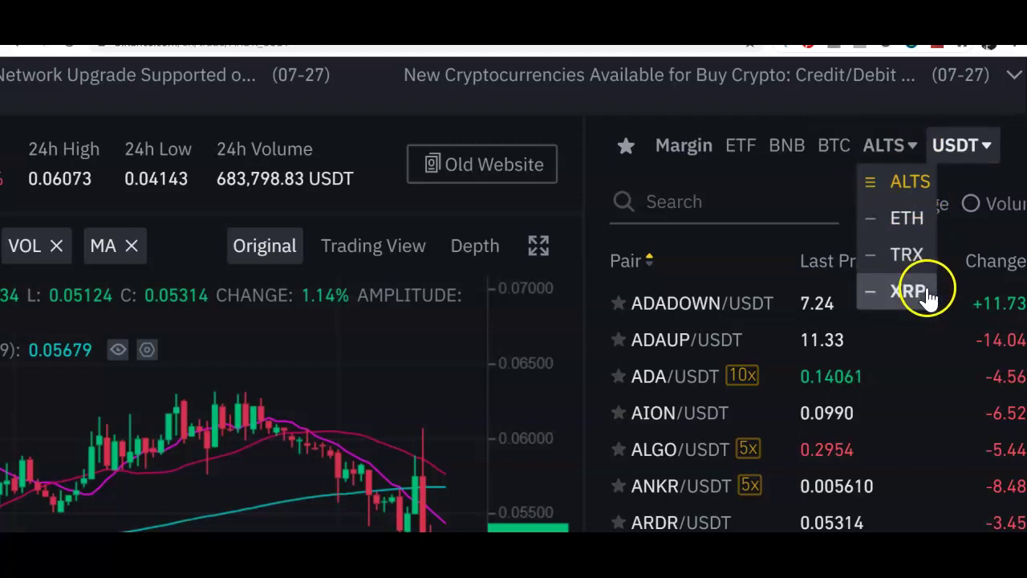
pyautogui.moveTo(975, 148)
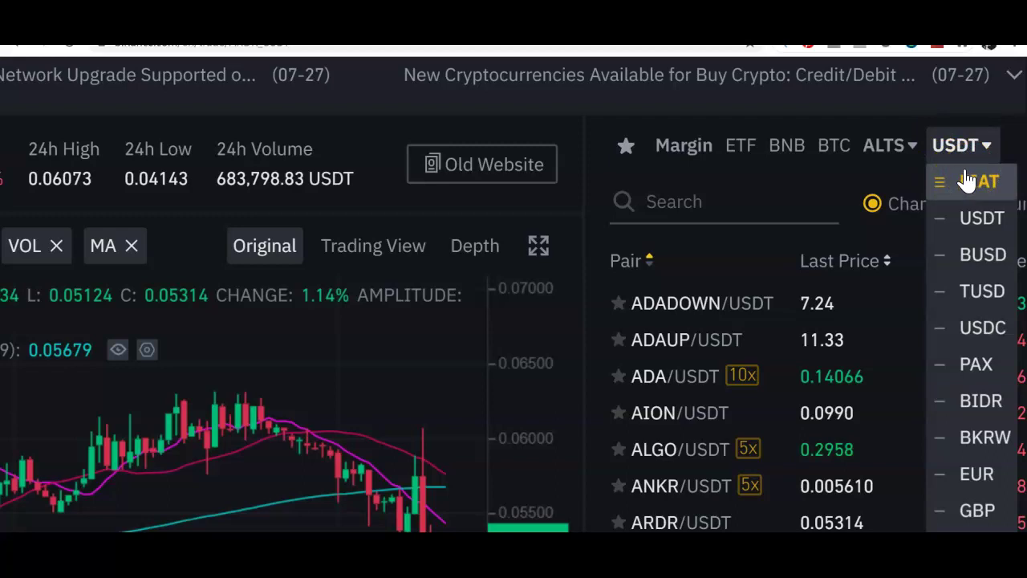
pyautogui.click(952, 151)
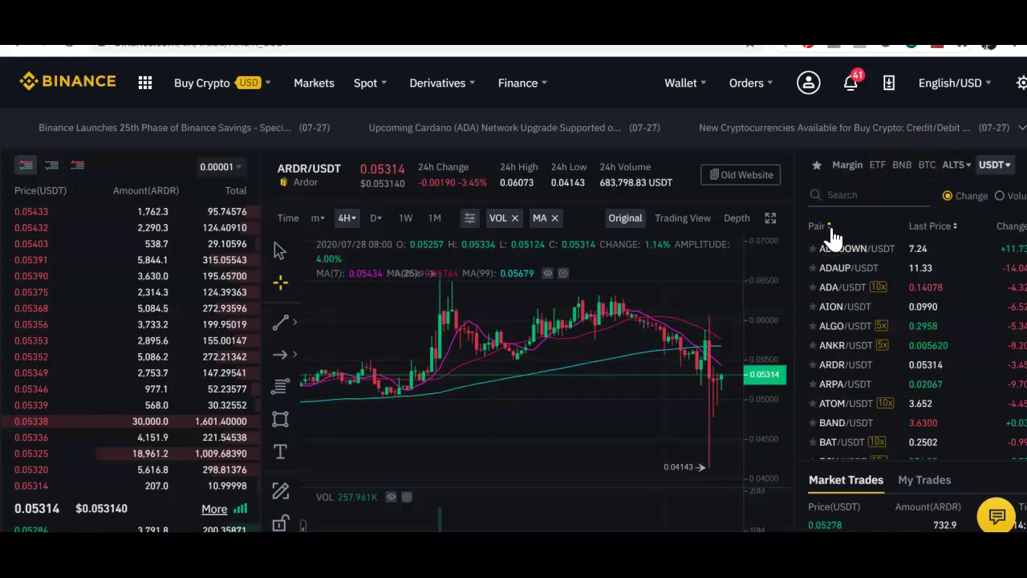
# Zoom the 4-hour ARDR/USDT chart into candles from 07/24 and read prices with the crosshair
pyautogui.scroll(-5, 832, 230)
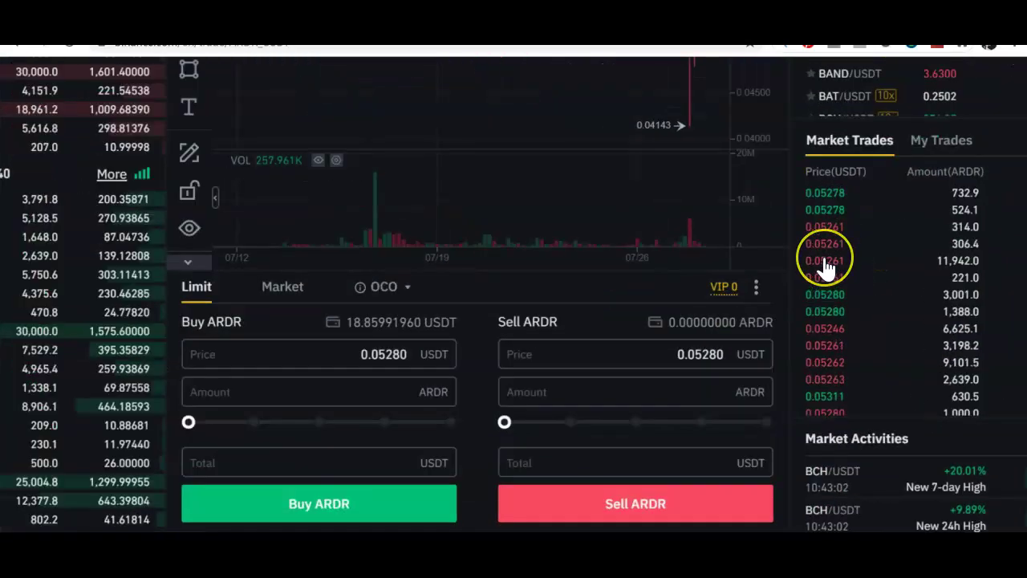
pyautogui.scroll(2, 481, 369)
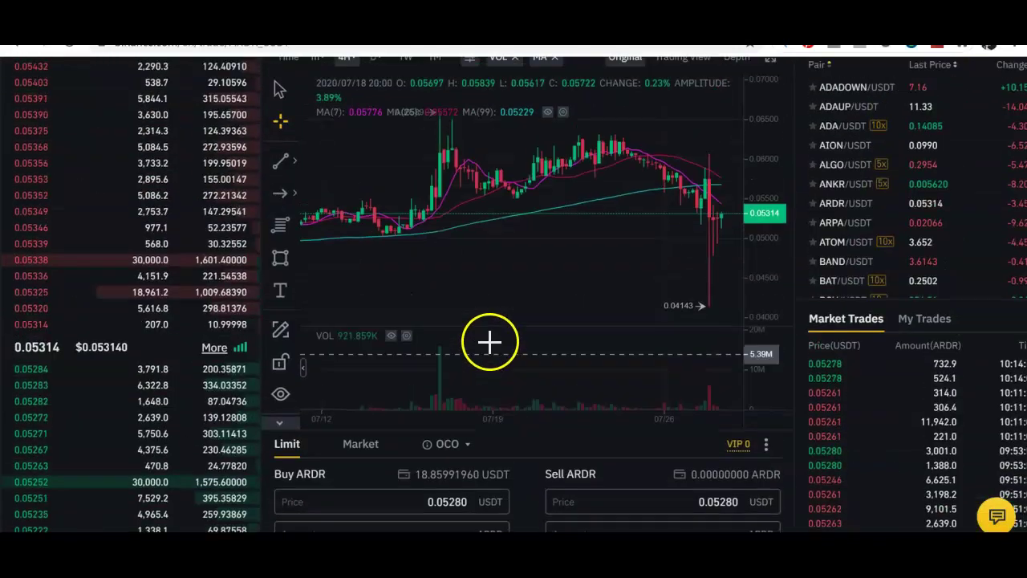
pyautogui.scroll(5, 644, 328)
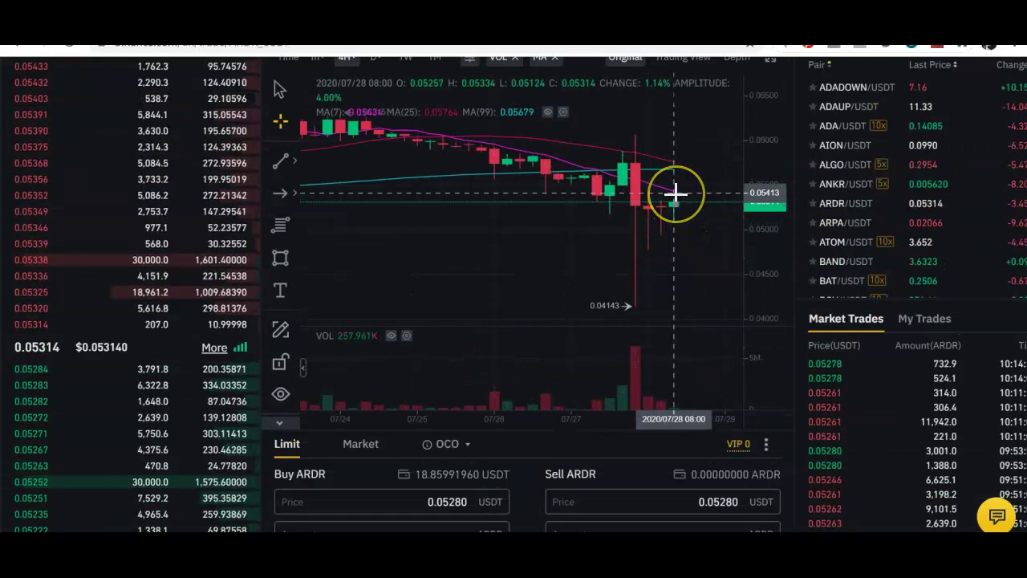
pyautogui.moveTo(675, 192); pyautogui.dragTo(671, 105)
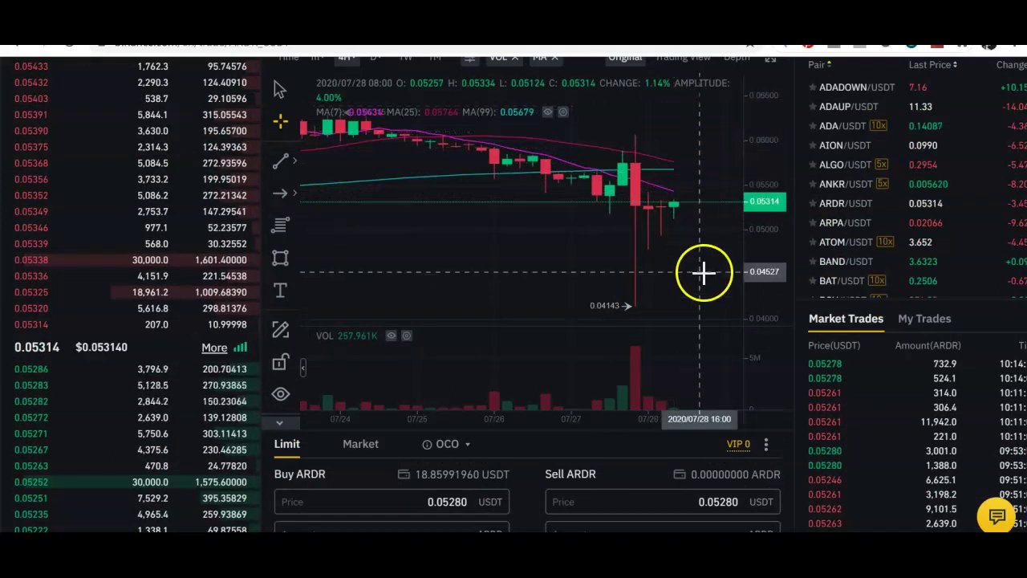
pyautogui.scroll(2, 703, 274)
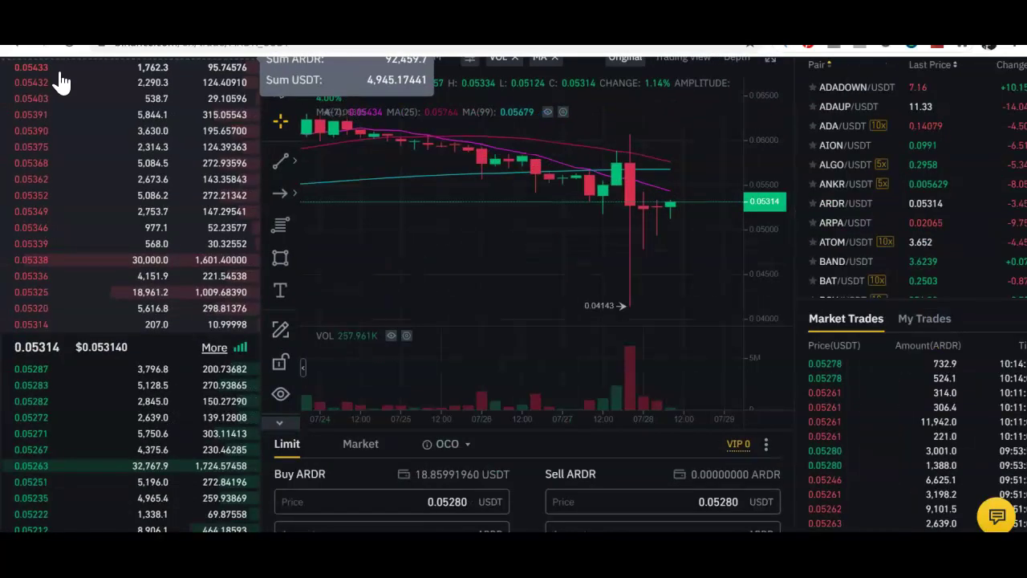
pyautogui.scroll(2, 63, 80)
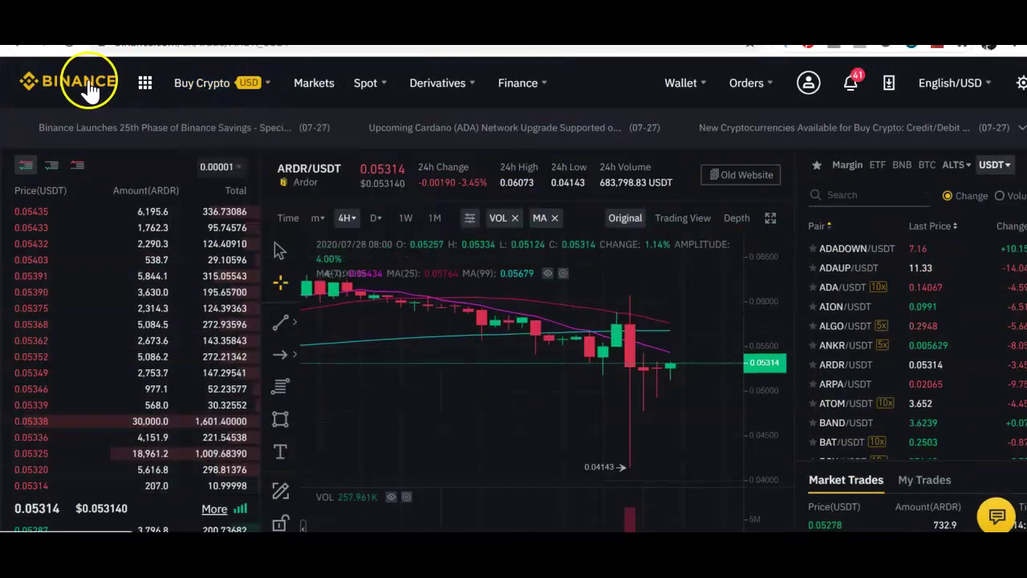
# Return to the Binance homepage and open the Spot Wallet with its Euro and Turkish Lira balances
pyautogui.click(91, 91)
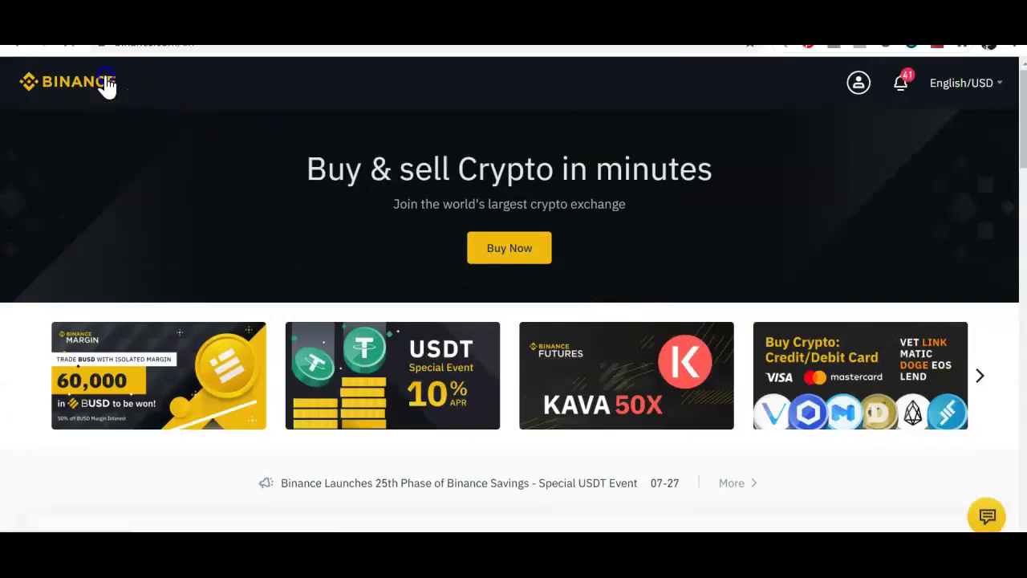
pyautogui.click(103, 85)
pyautogui.scroll(-3, 670, 234)
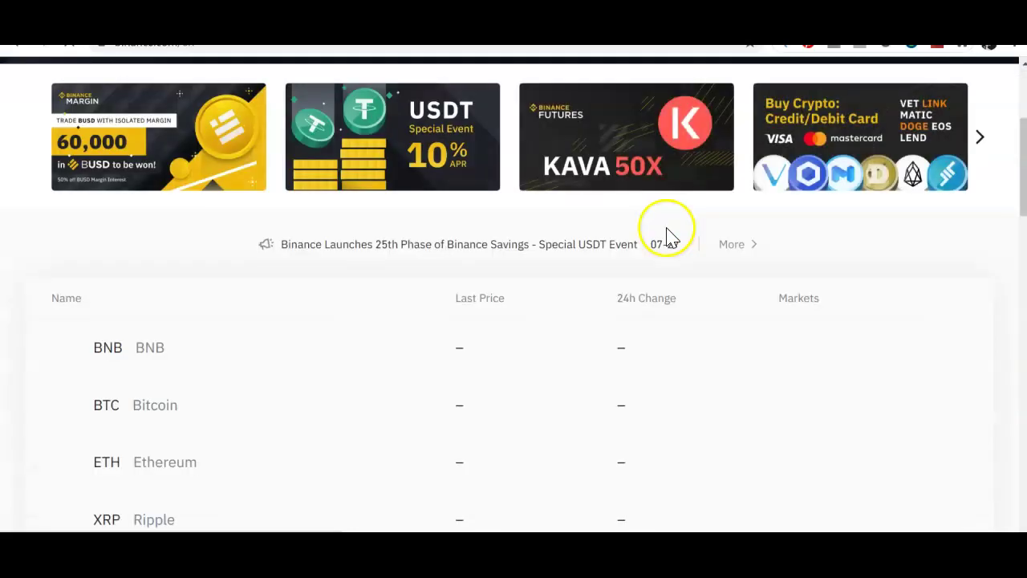
pyautogui.scroll(-3, 668, 236)
pyautogui.scroll(-3, 669, 238)
pyautogui.scroll(10, 669, 238)
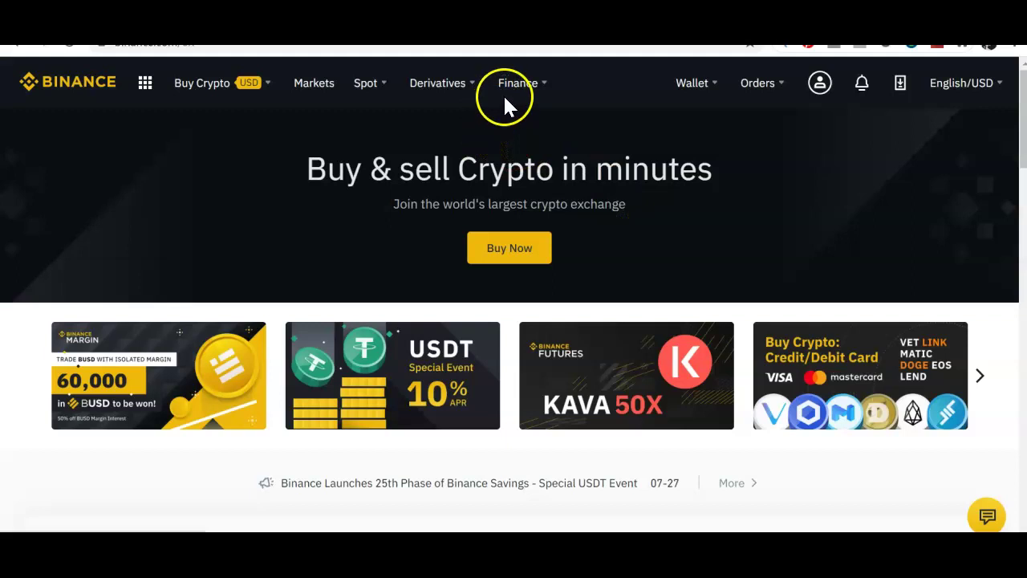
pyautogui.moveTo(730, 103)
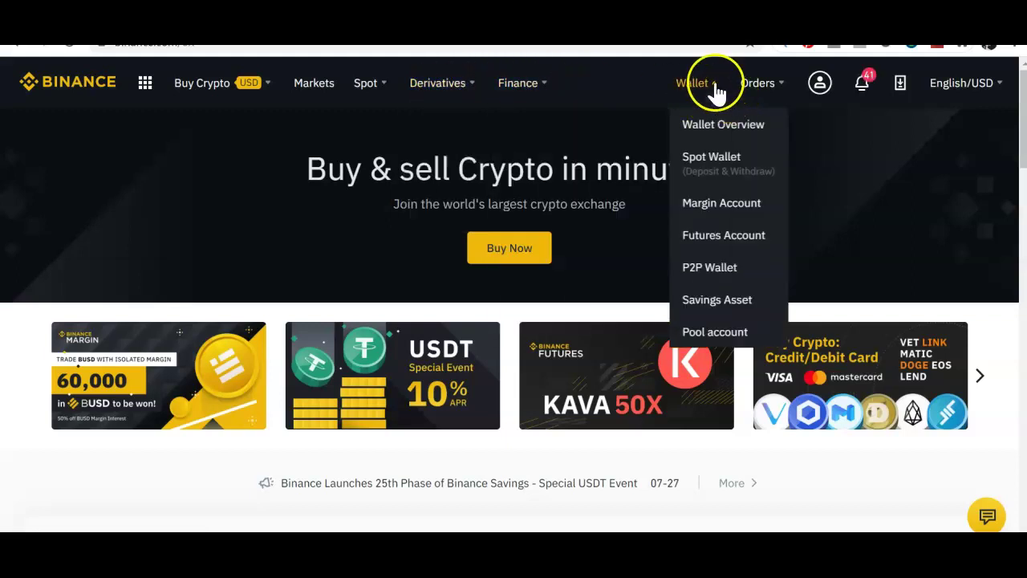
pyautogui.click(726, 163)
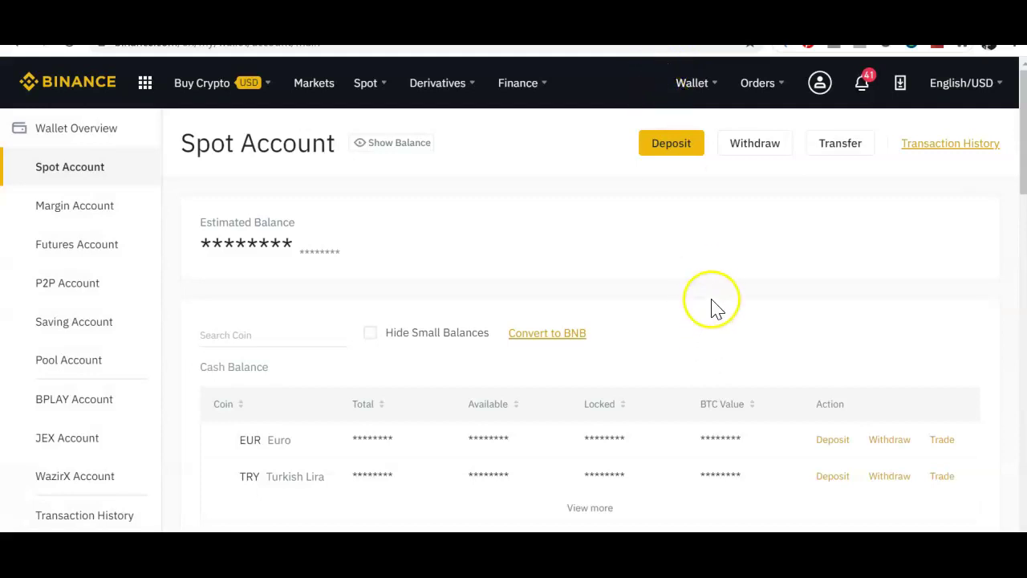
# Unmask the Spot Account balances, showing amounts like 9.69699359 BUSD, 313.7742 VET and 110.16646 MATIC
pyautogui.moveTo(252, 104)
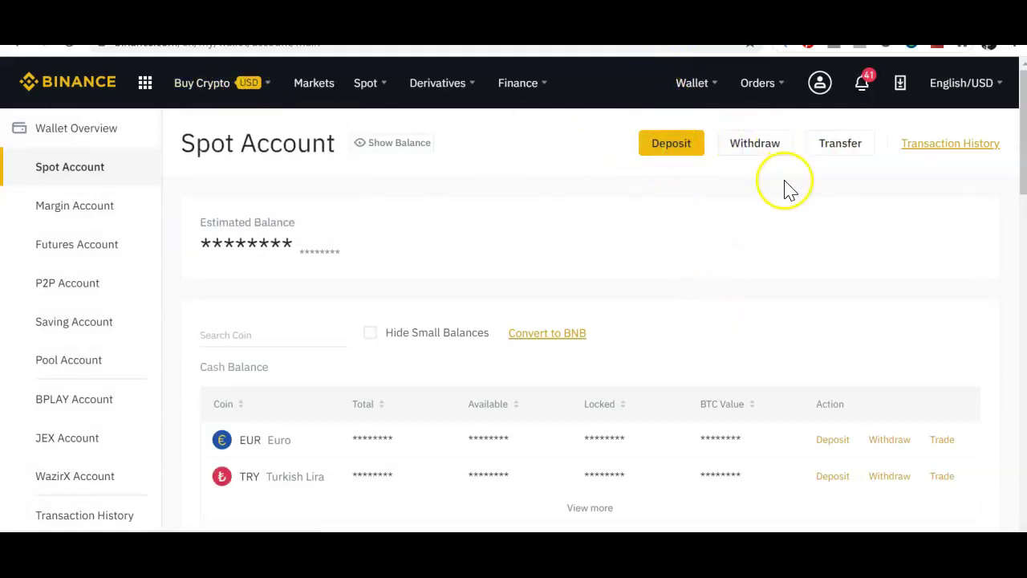
pyautogui.scroll(-4, 784, 189)
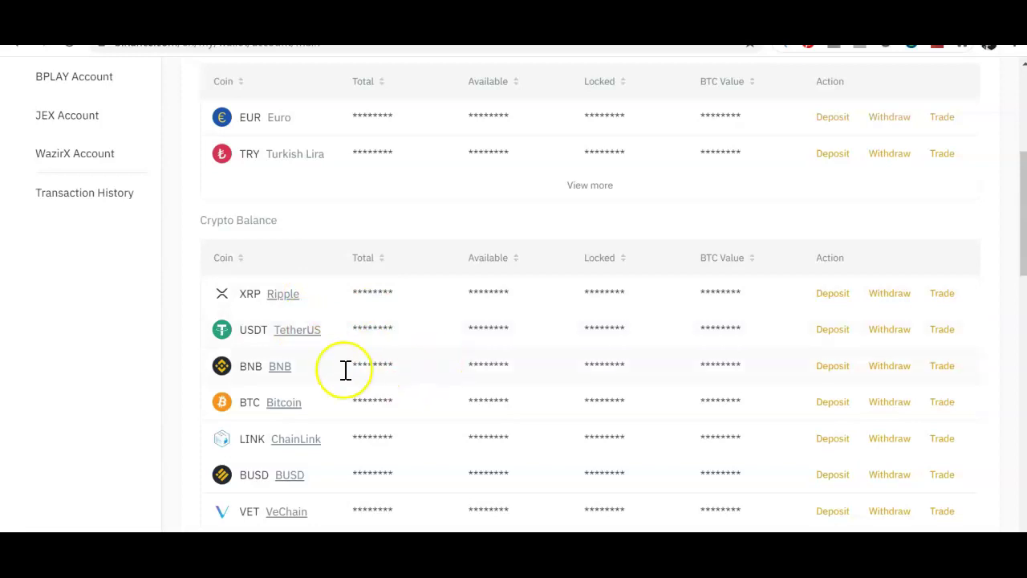
pyautogui.scroll(-6, 411, 369)
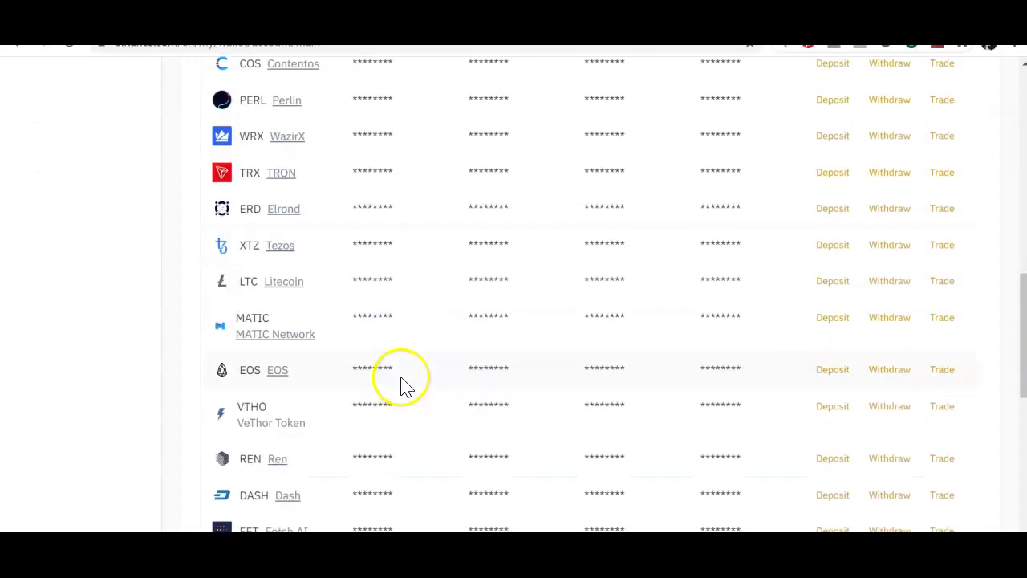
pyautogui.scroll(-3, 405, 385)
pyautogui.scroll(10, 402, 372)
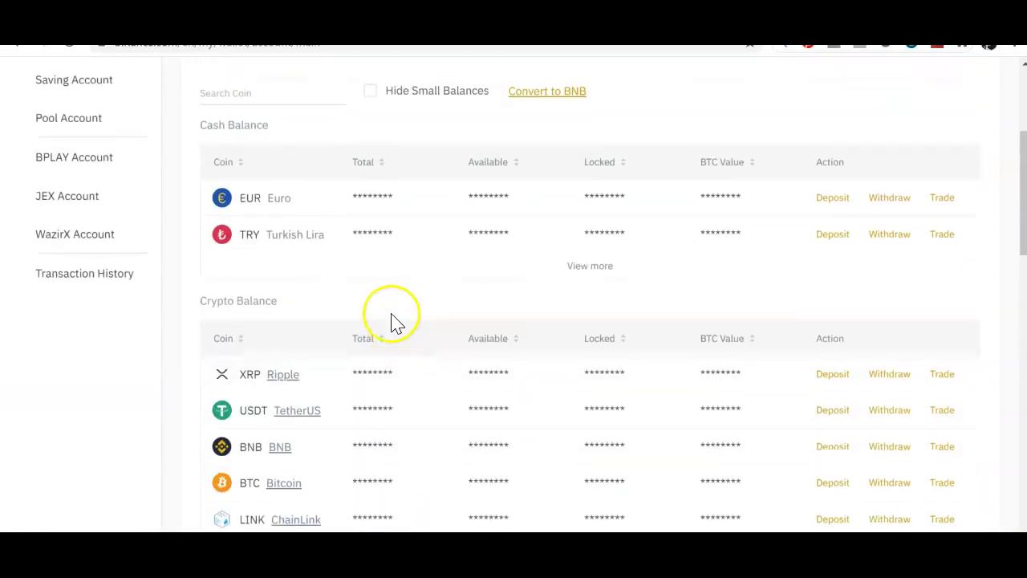
pyautogui.scroll(3, 360, 101)
pyautogui.click(371, 151)
pyautogui.scroll(-7, 509, 268)
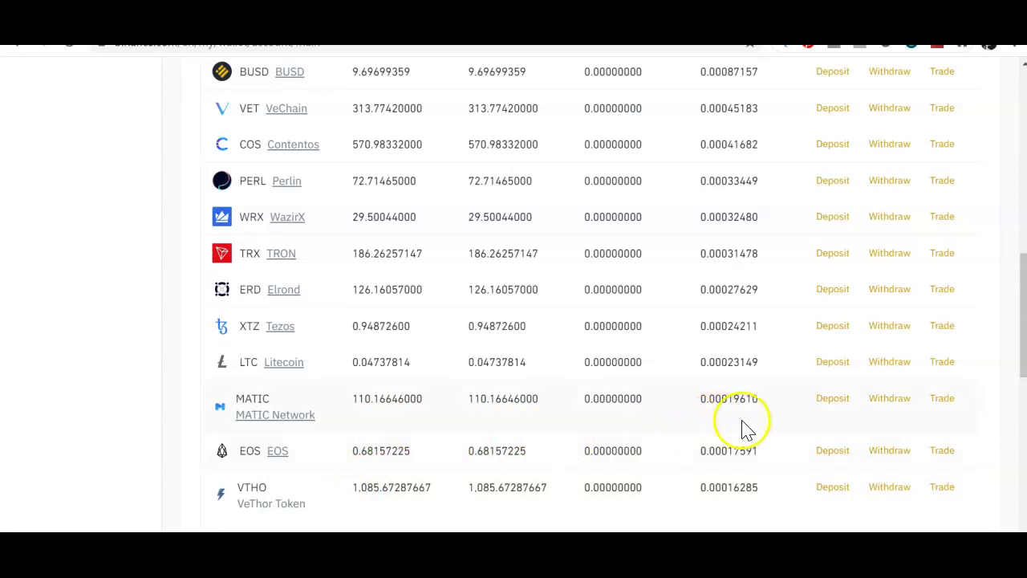
pyautogui.scroll(4, 743, 428)
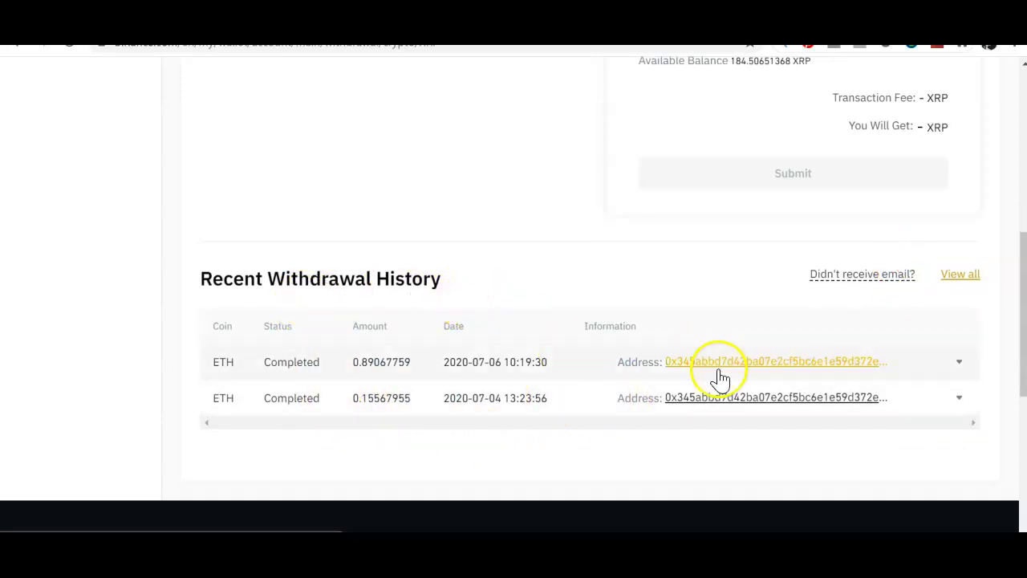
# Check the XRP withdrawal form's network info and focus the address and amount fields without filling them
pyautogui.scroll(3, 720, 374)
pyautogui.scroll(-2, 720, 373)
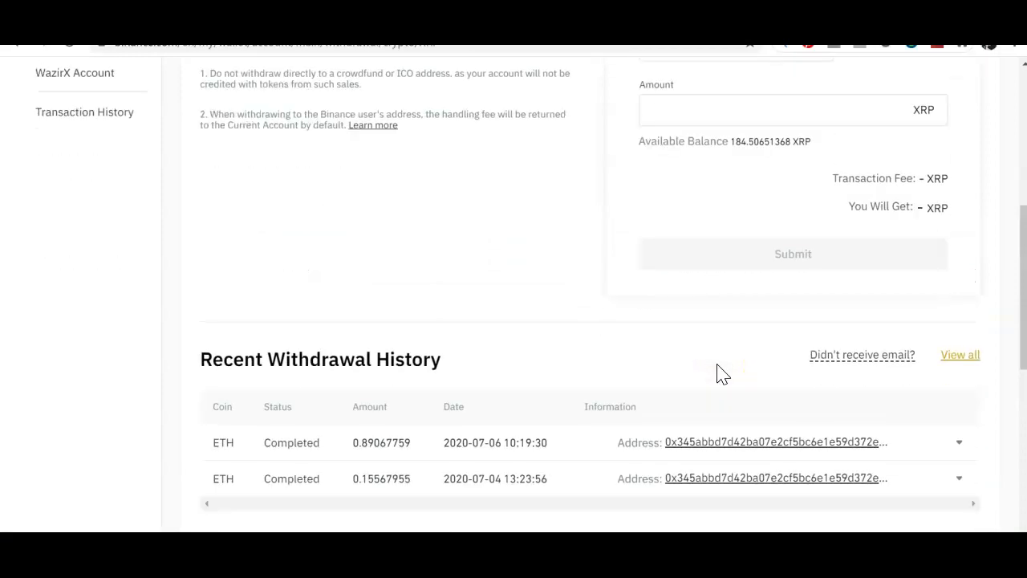
pyautogui.scroll(4, 720, 374)
pyautogui.moveTo(726, 340)
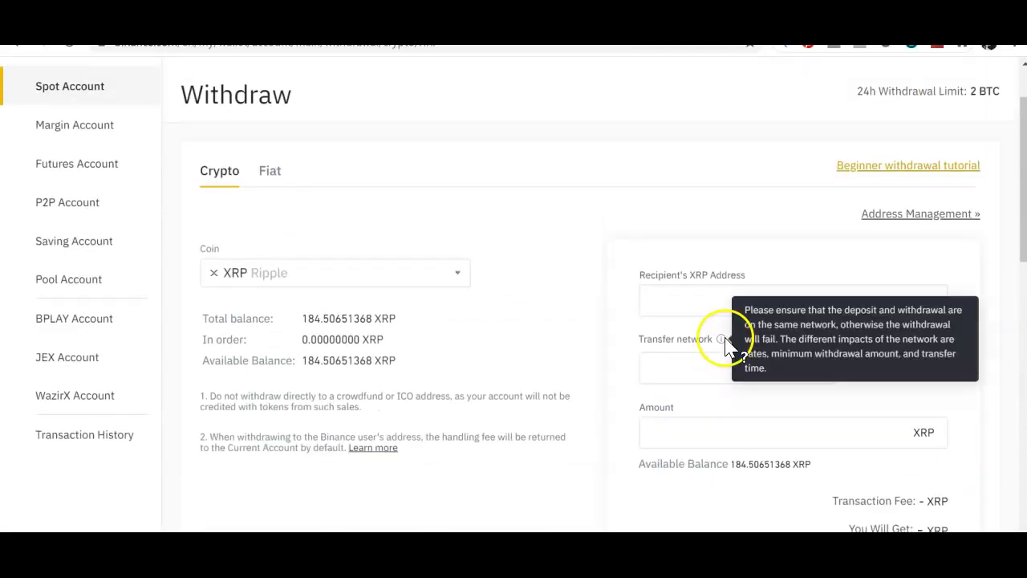
pyautogui.scroll(1, 726, 342)
pyautogui.click(651, 355)
pyautogui.scroll(-2, 651, 353)
pyautogui.click(651, 353)
pyautogui.click(560, 341)
# Switch to the Coins.ph wallet holding 0.780531 XRP and 0.88 PHP
pyautogui.scroll(-2, 489, 310)
pyautogui.scroll(2, 576, 309)
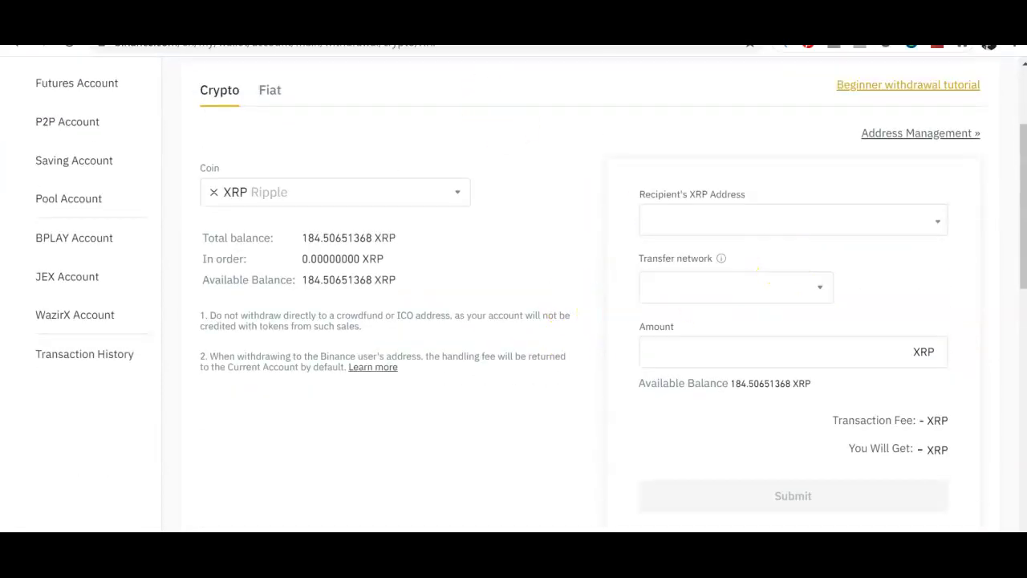
pyautogui.click(694, 36)
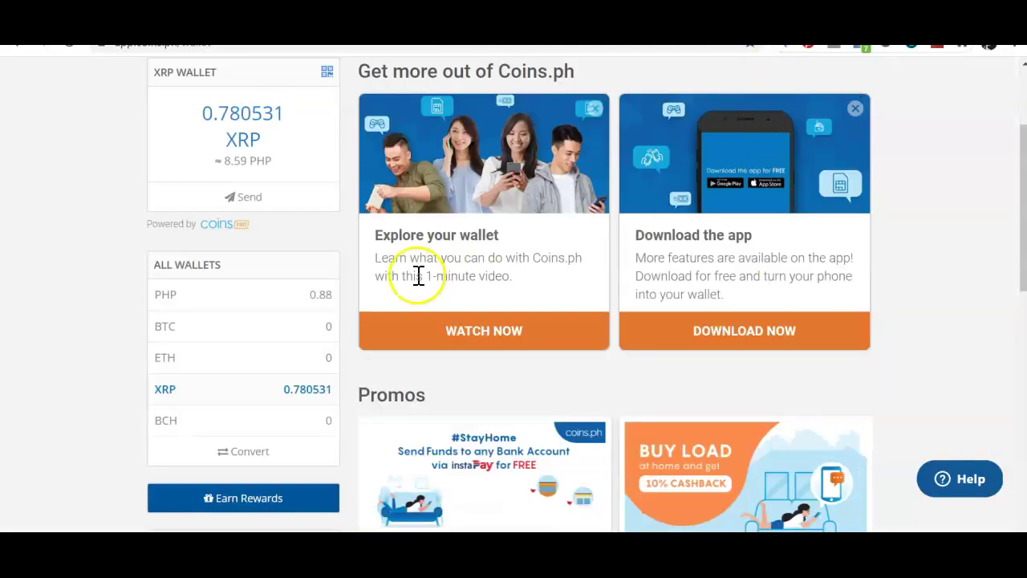
# Reveal the Coins.ph XRP address and destination tag, copy the address, and return to Binance's recipient field
pyautogui.click(328, 72)
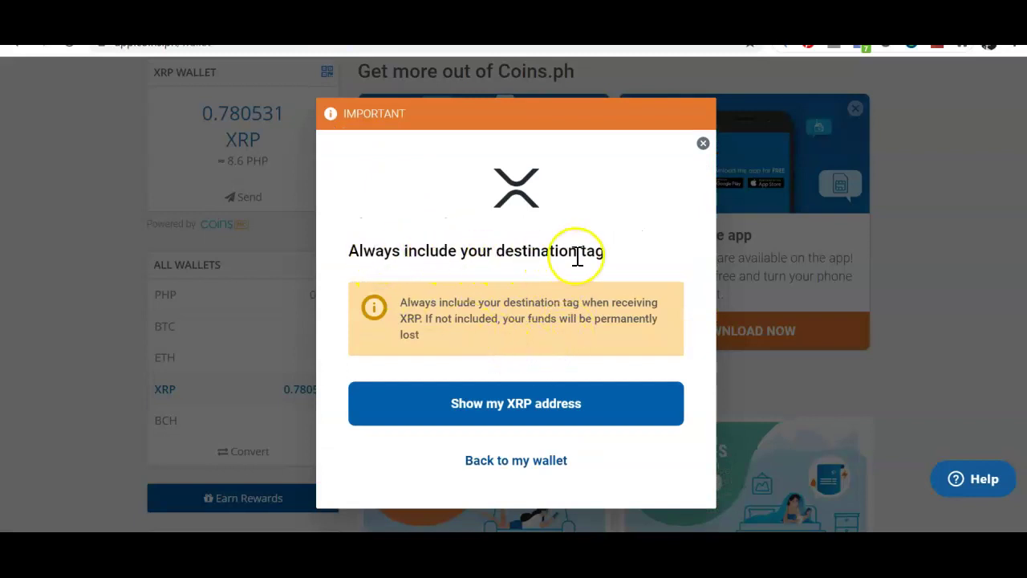
pyautogui.click(545, 425)
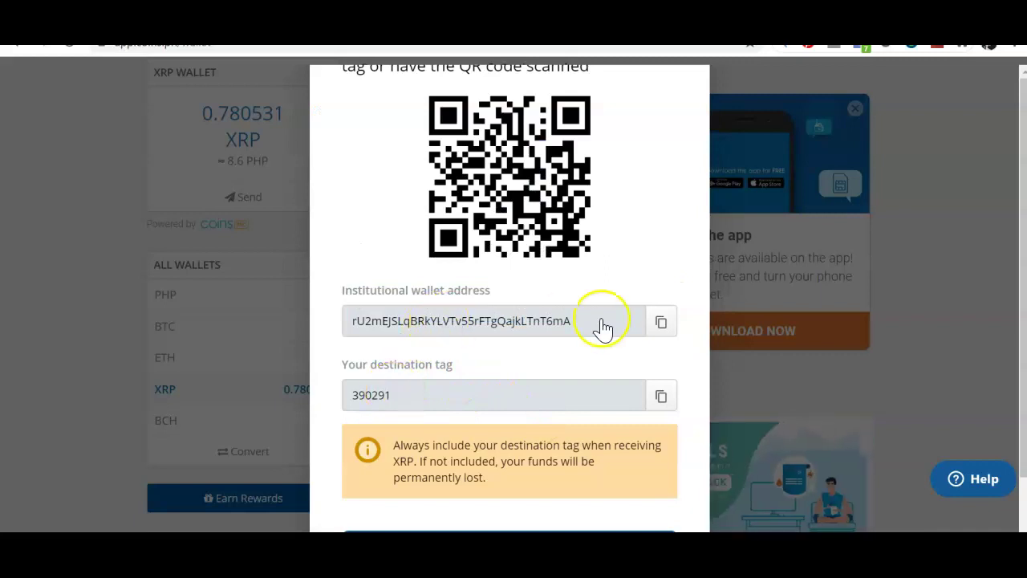
pyautogui.click(663, 323)
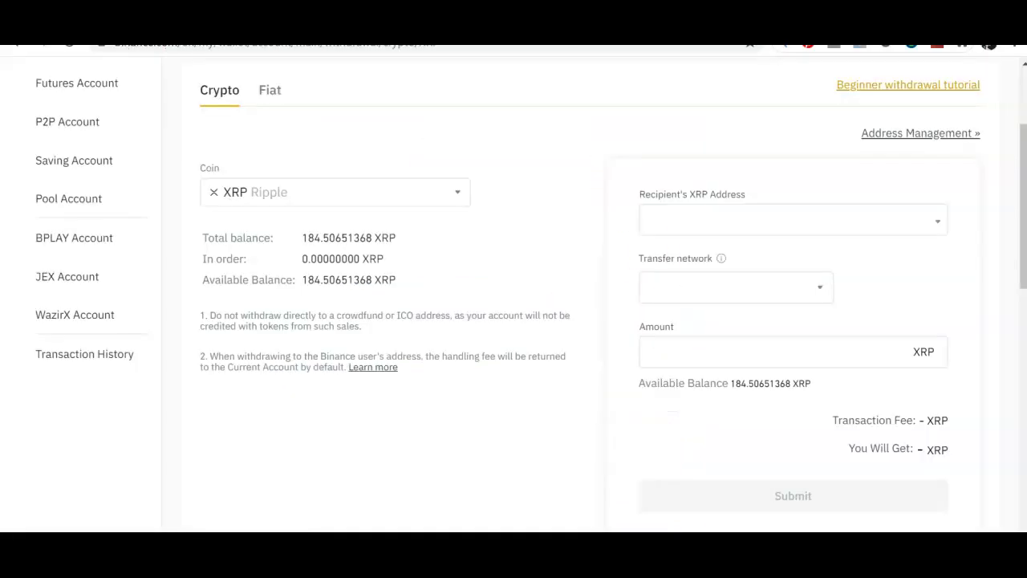
pyautogui.click(711, 224)
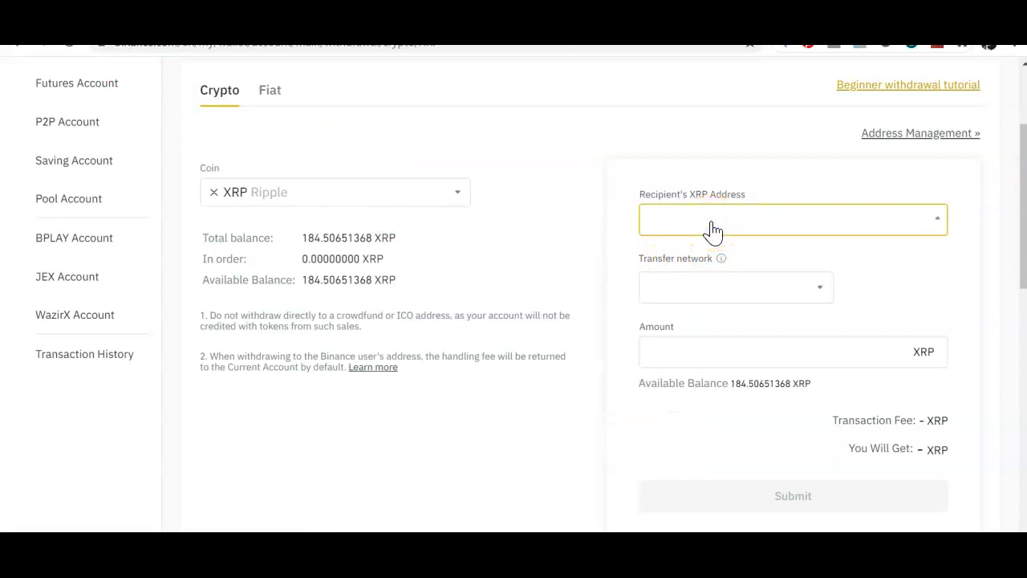
# Open Address Management from the withdrawal form, showing the saved coinsether ETH address
pyautogui.click(888, 147)
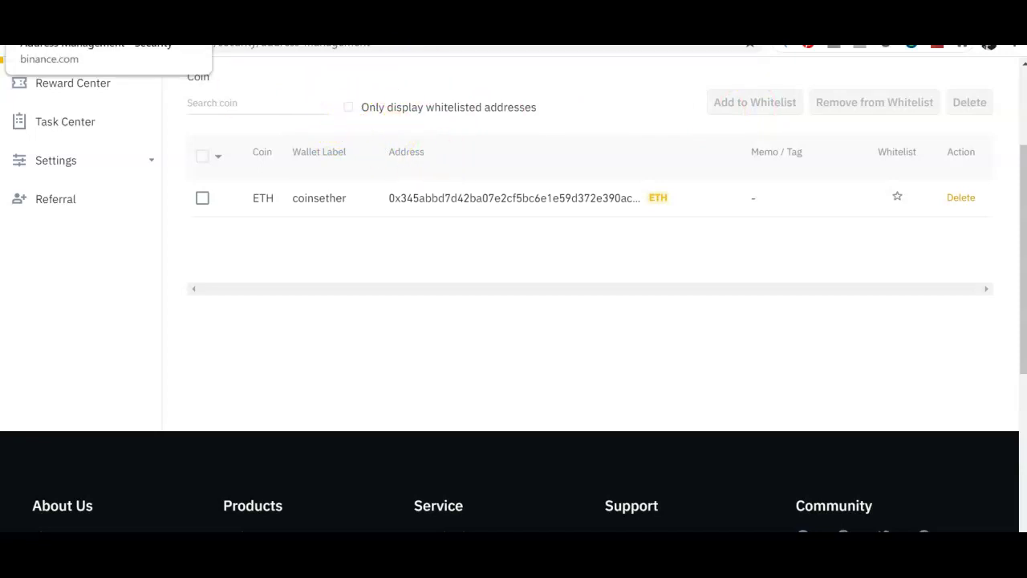
pyautogui.scroll(2, 305, 126)
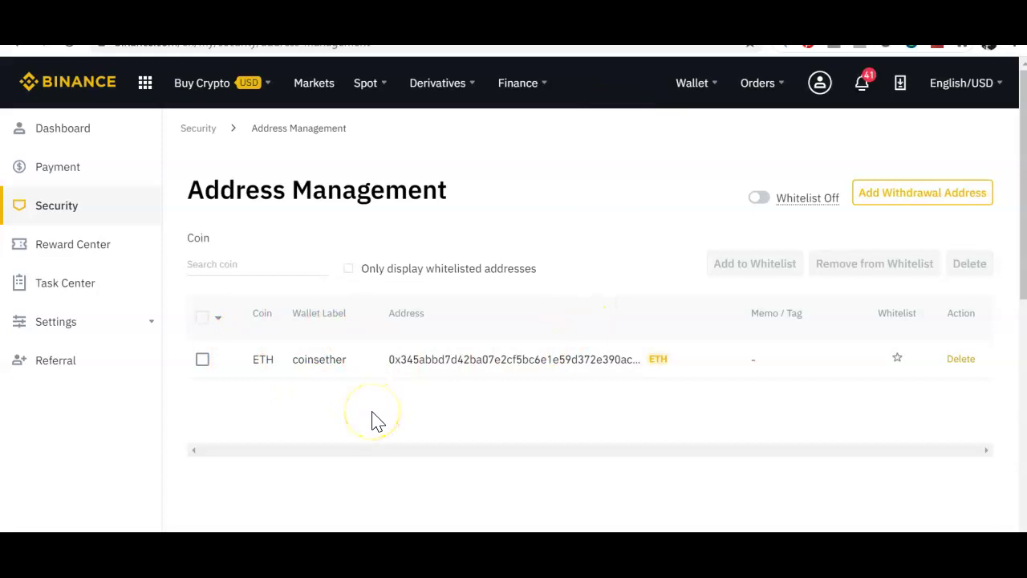
pyautogui.click(283, 387)
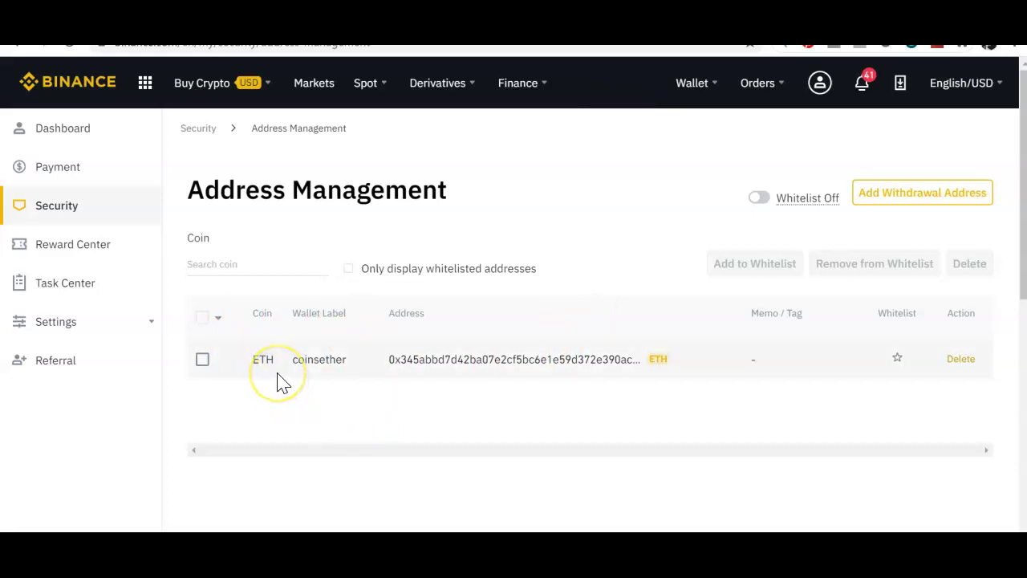